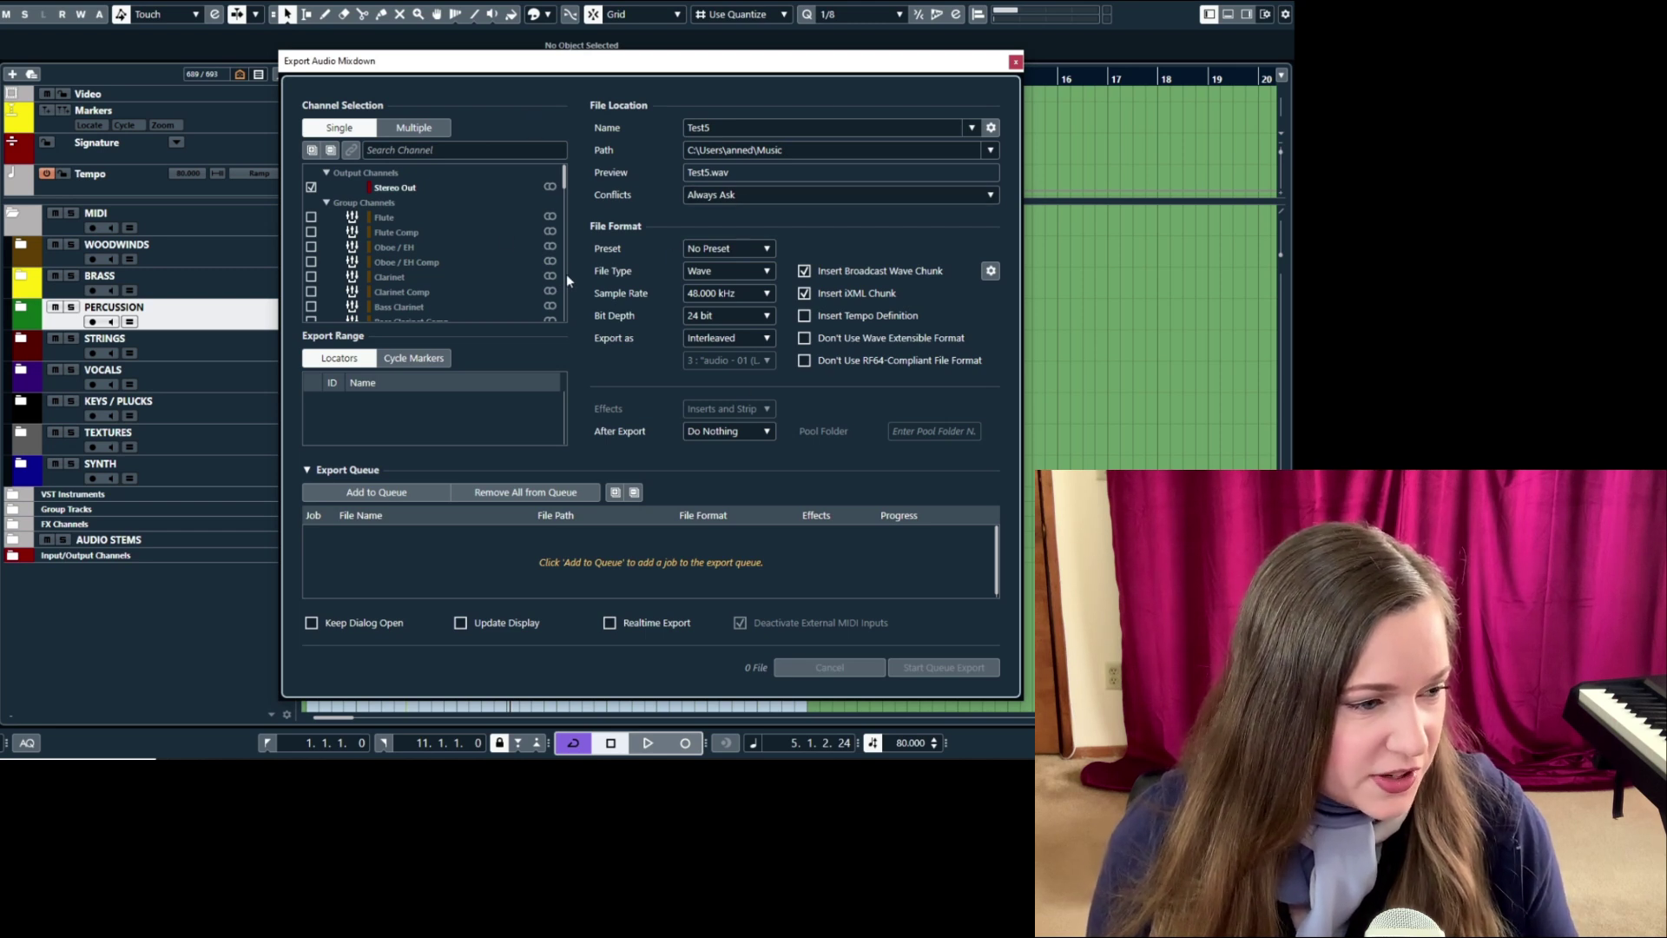
Step: Set the audio mixdown to export multiple channels and link its channel list to the tracks selected in the project
click(430, 131)
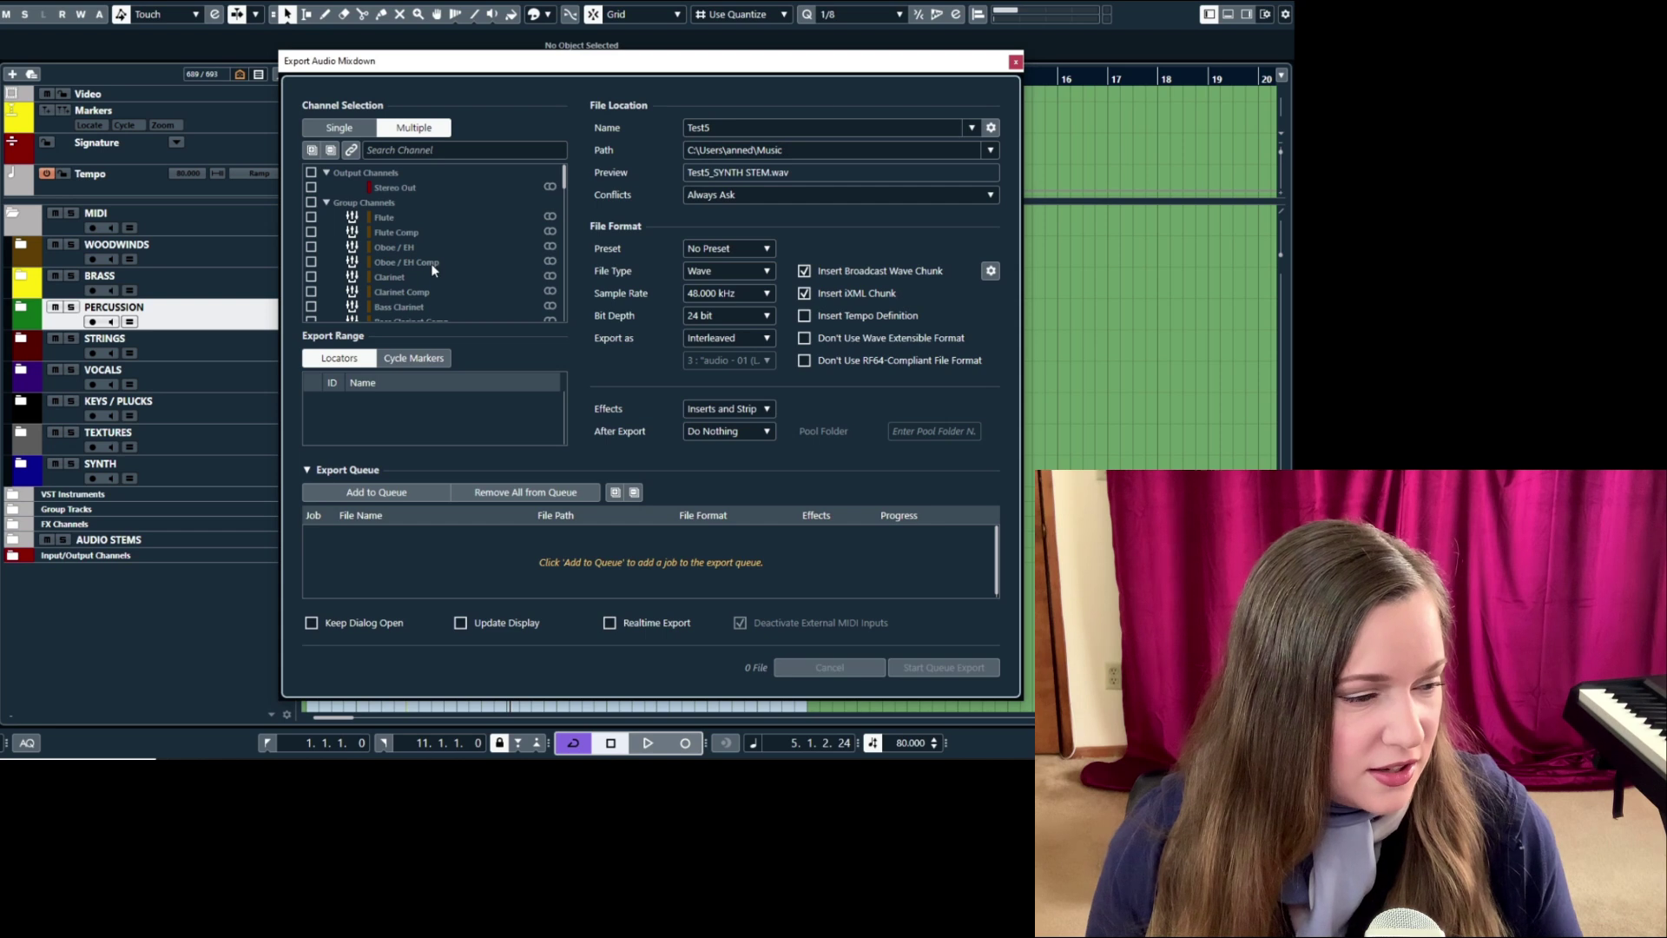
scroll(426, 266, down, 5)
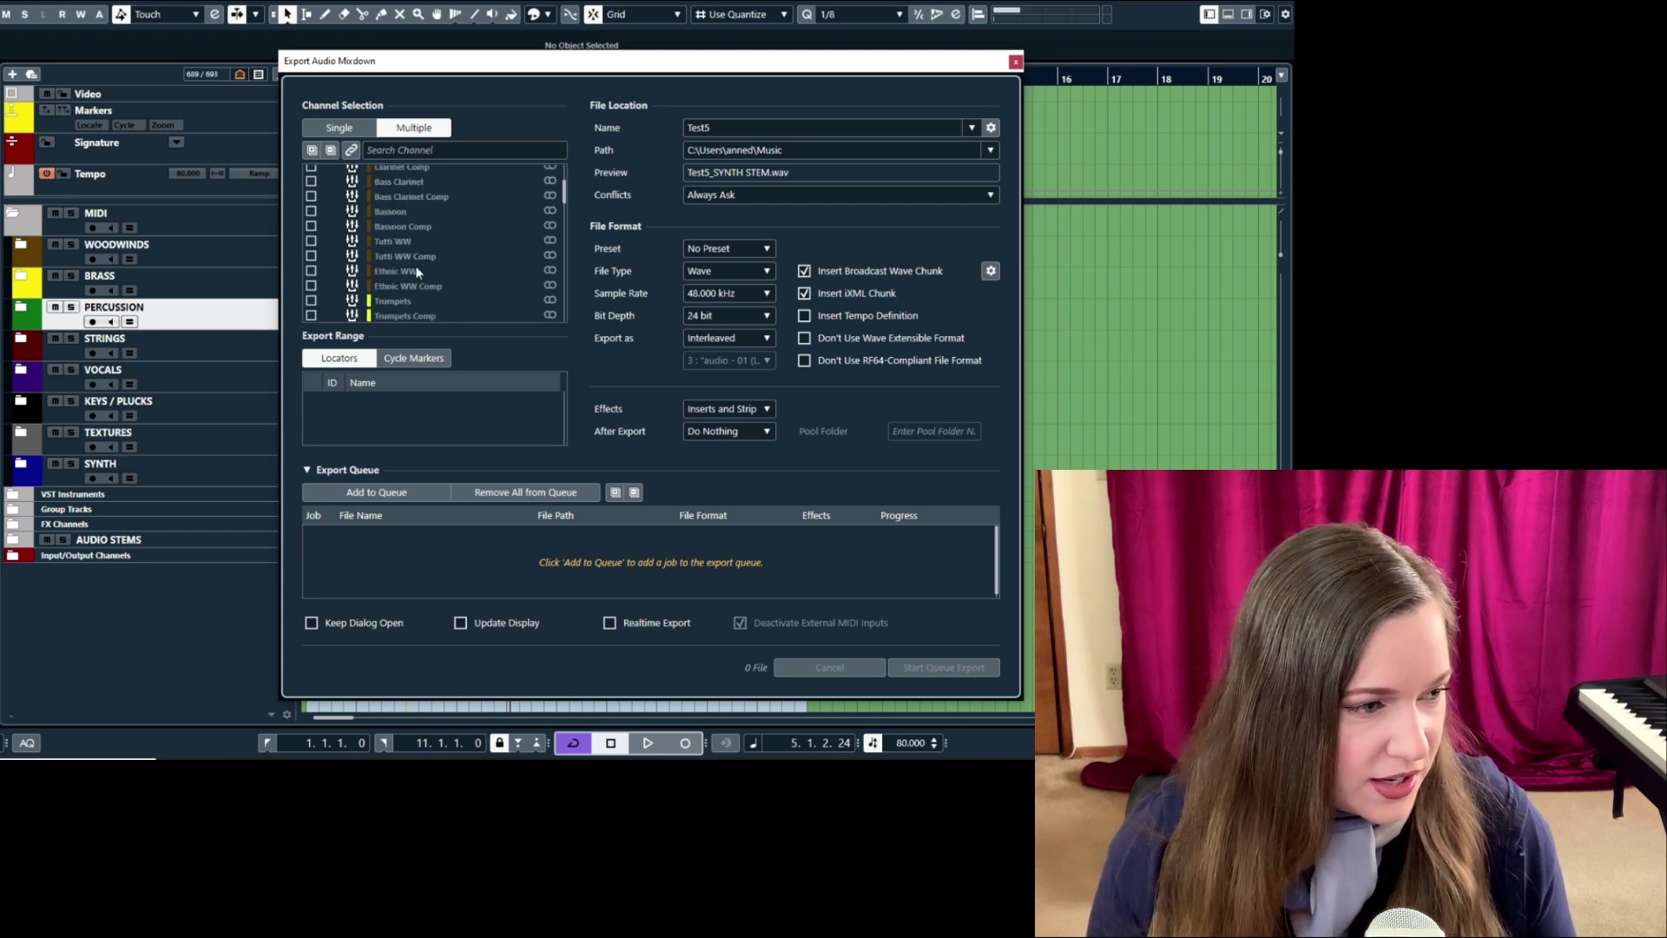
scroll(417, 273, down, 10)
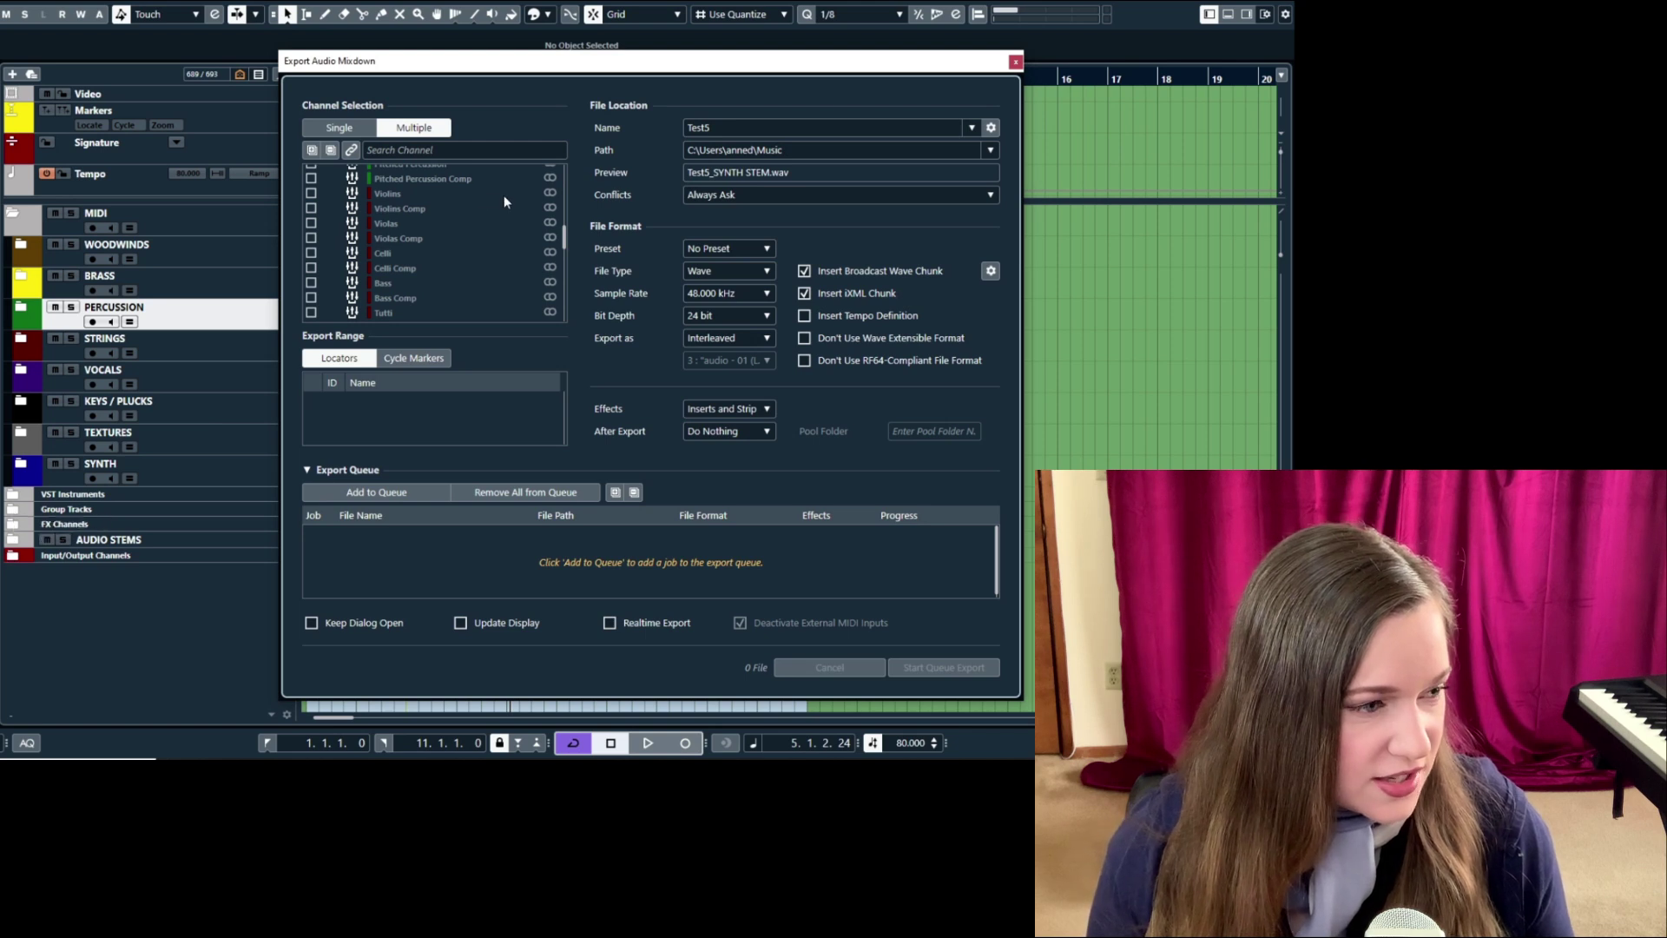
click(352, 151)
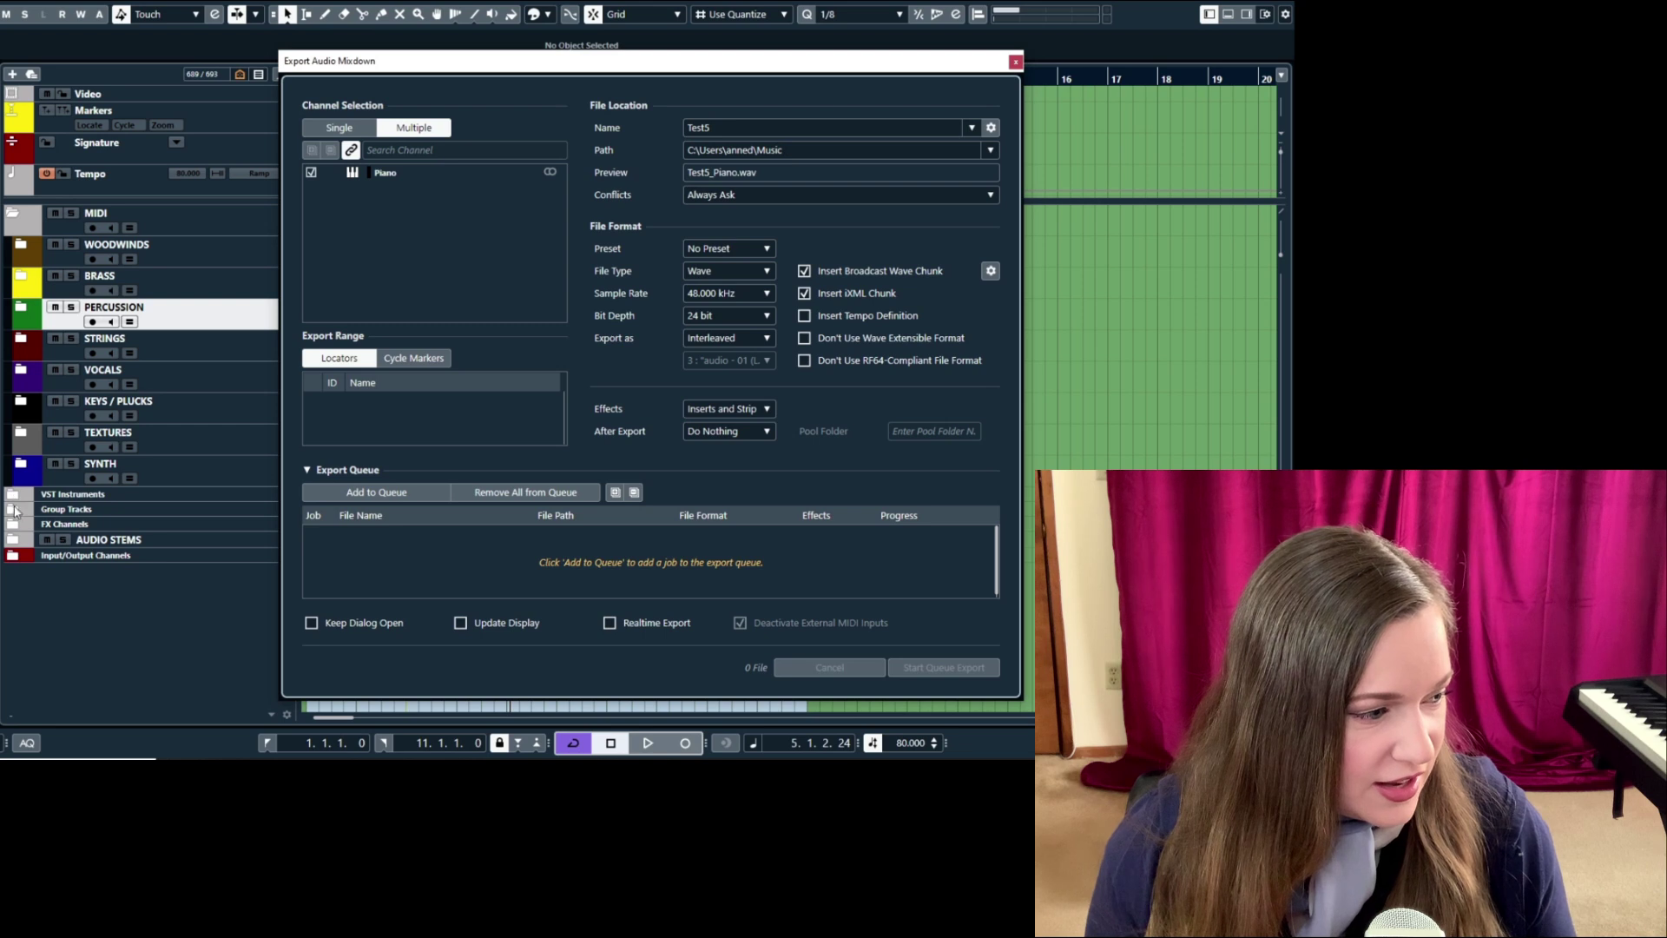
Step: Select the group tracks from FLUTE STEM through WW ETHNIC STEM in the STEMS DRY folder as export channels
click(12, 494)
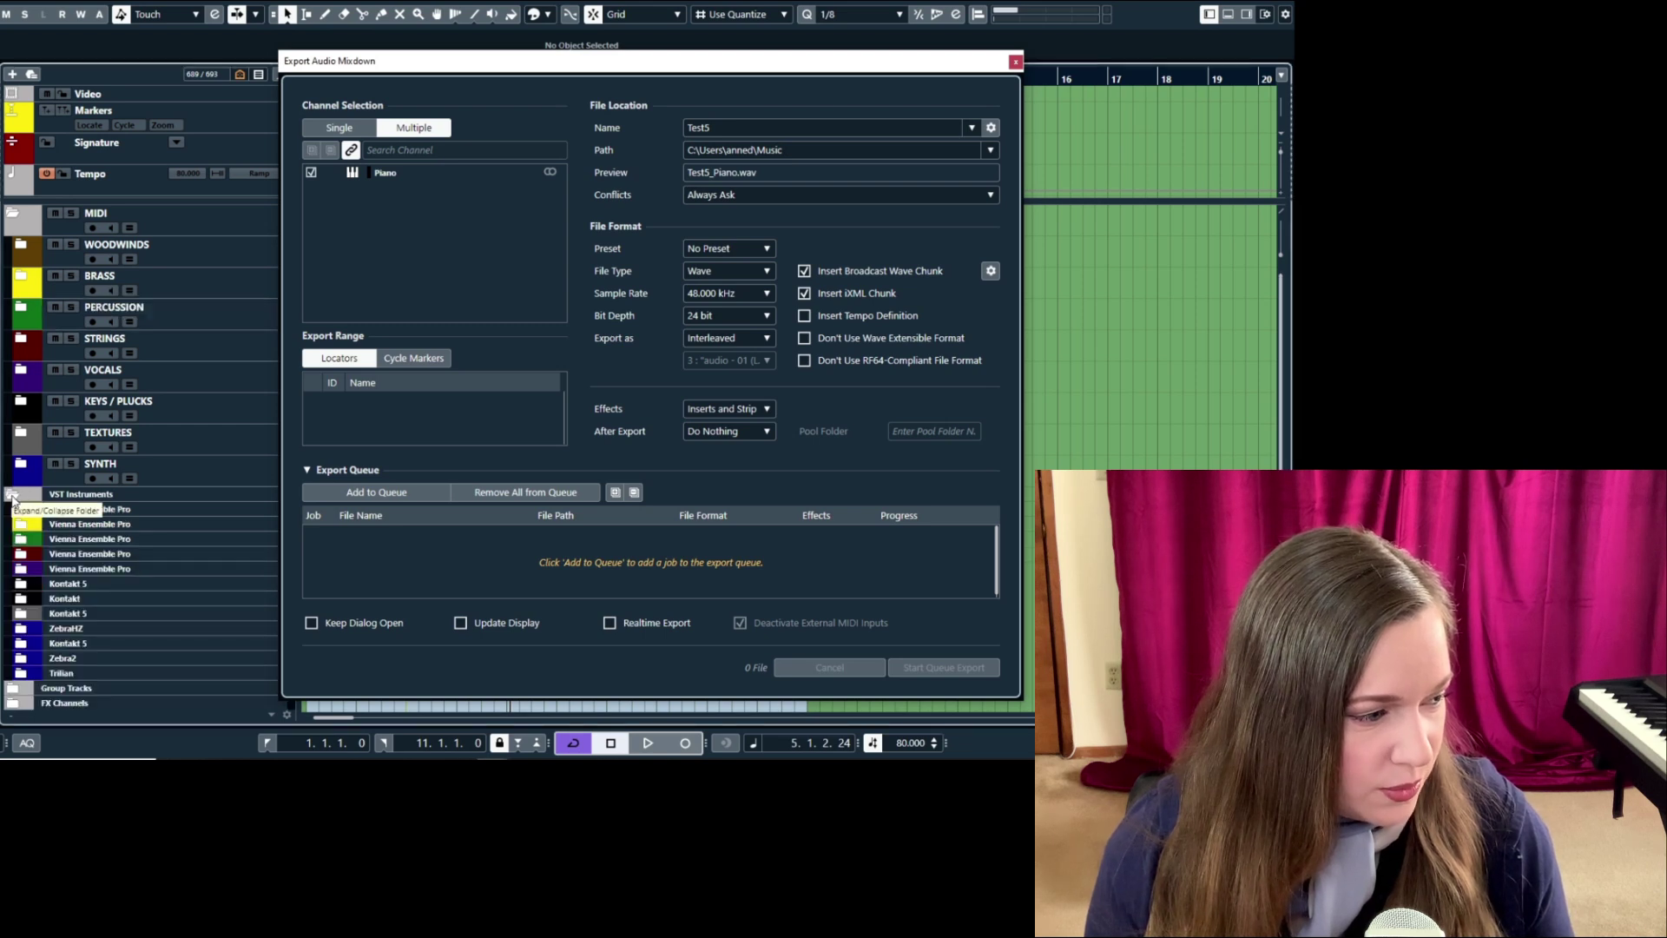
click(12, 494)
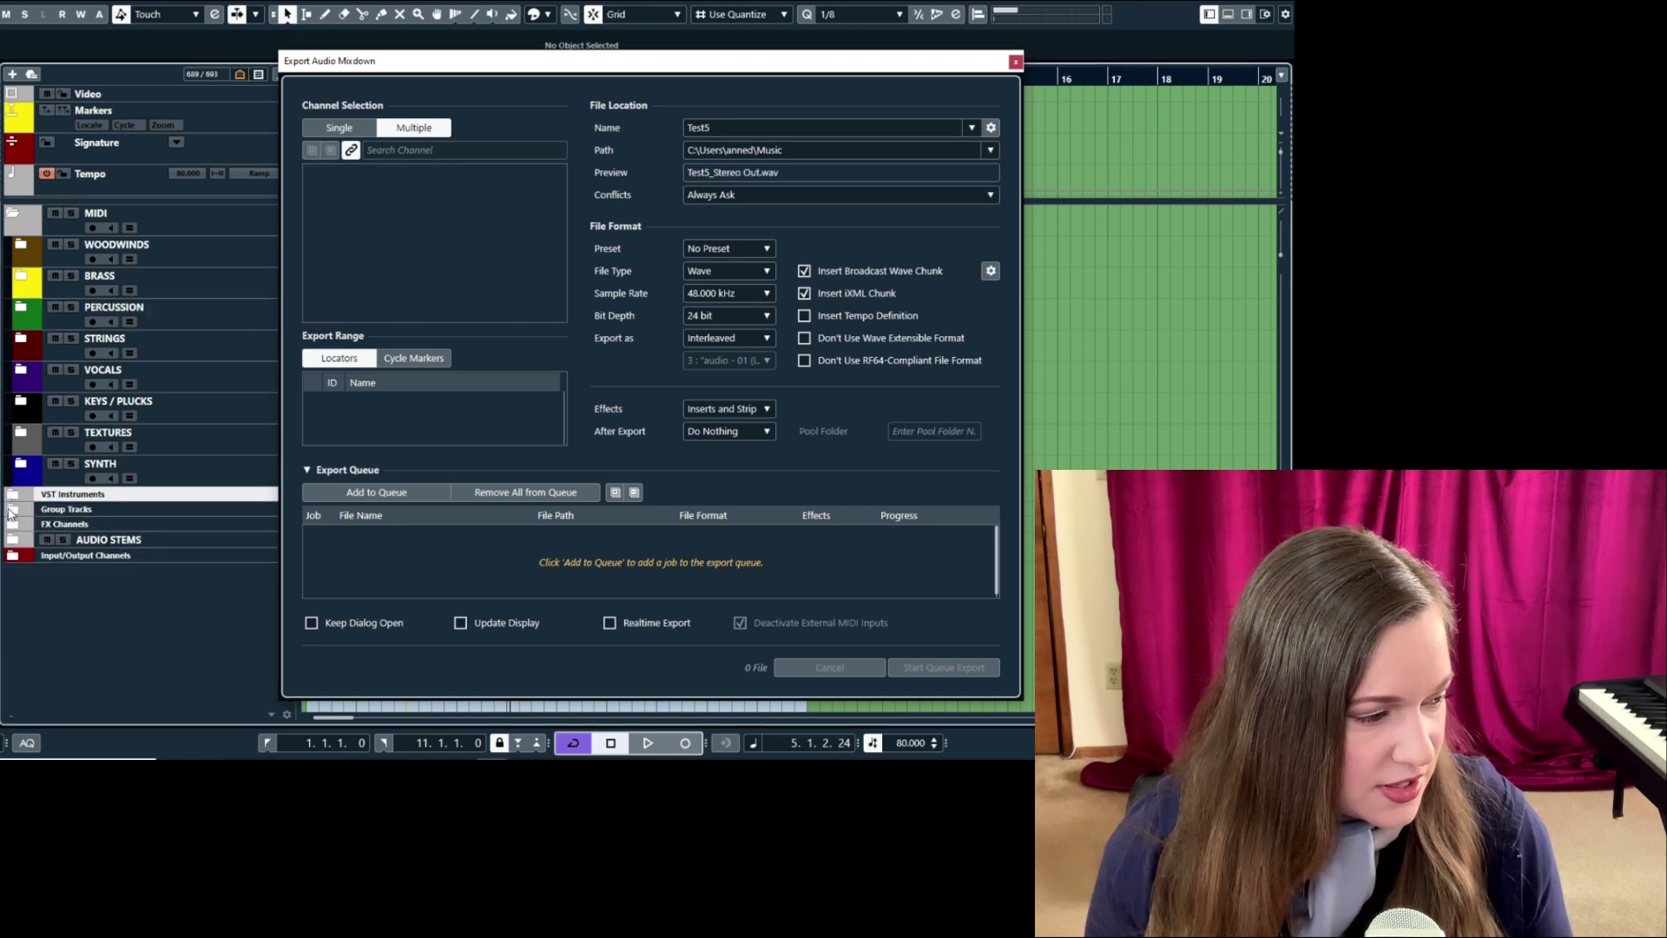
click(12, 512)
click(27, 556)
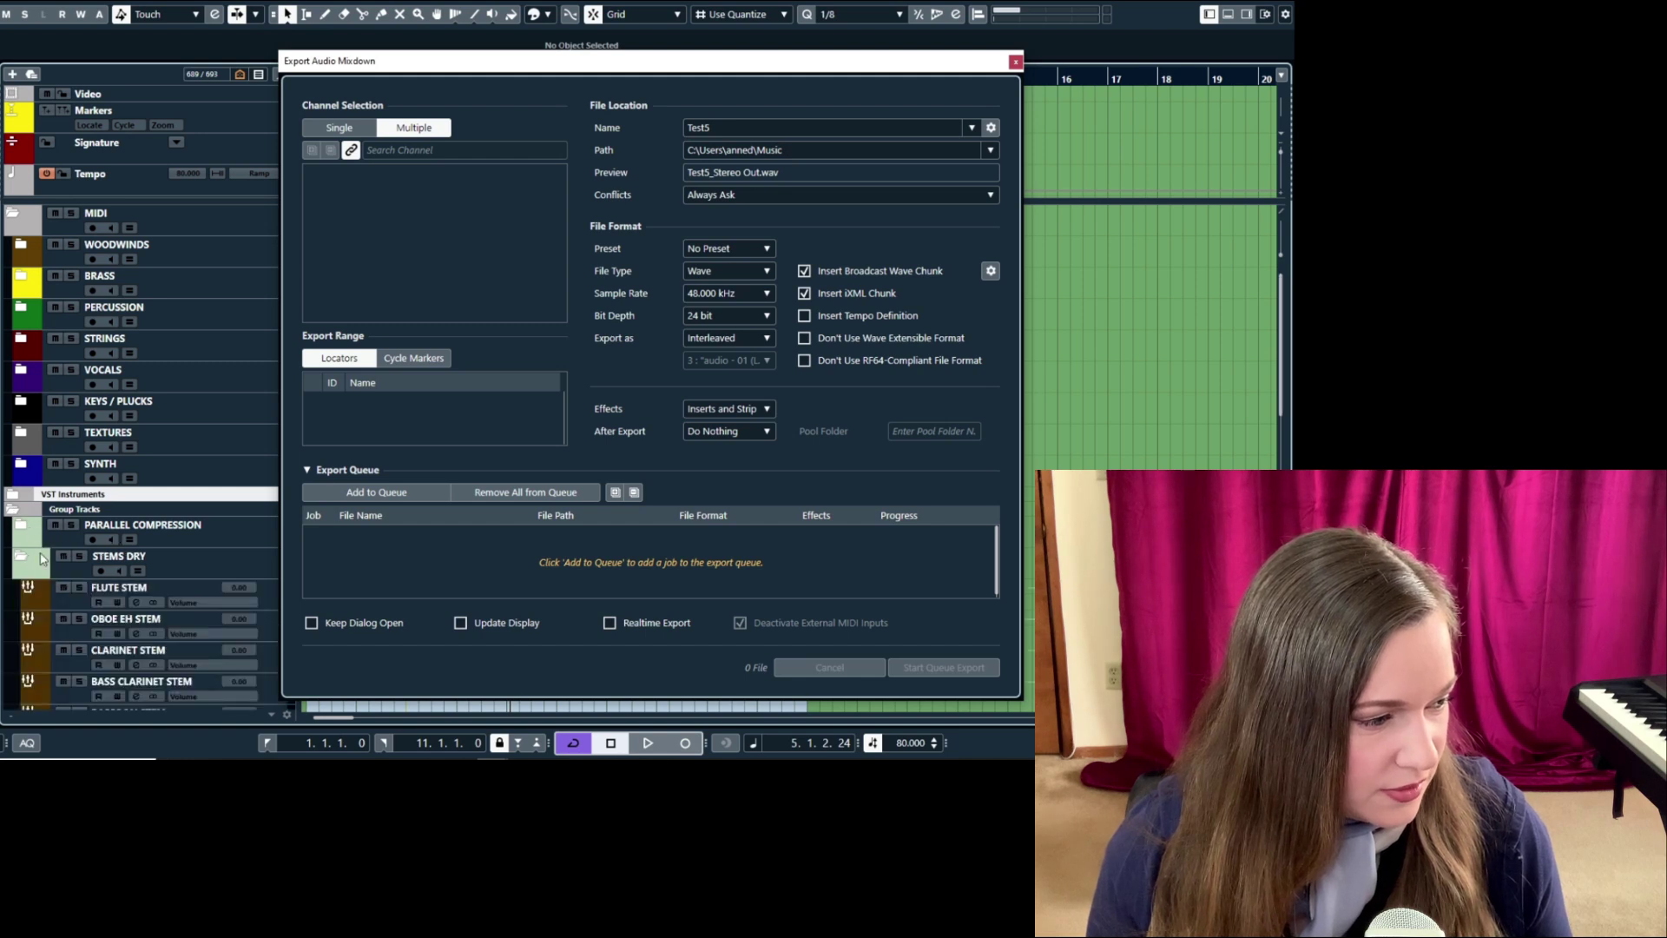
scroll(44, 560, down, 2)
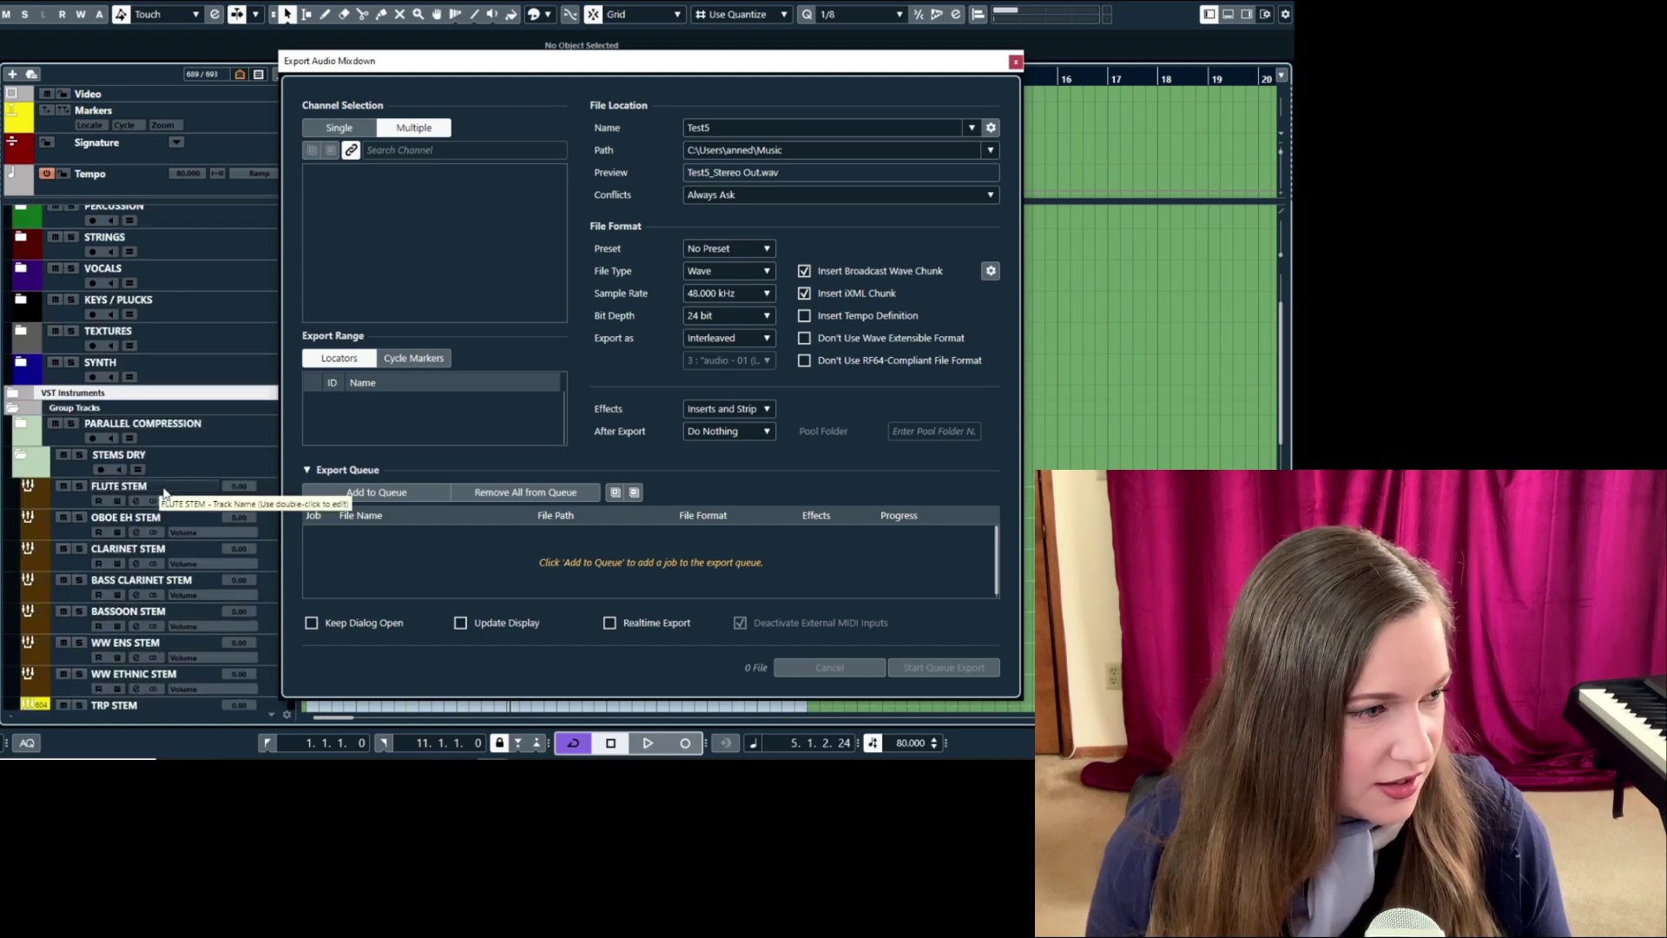
click(159, 488)
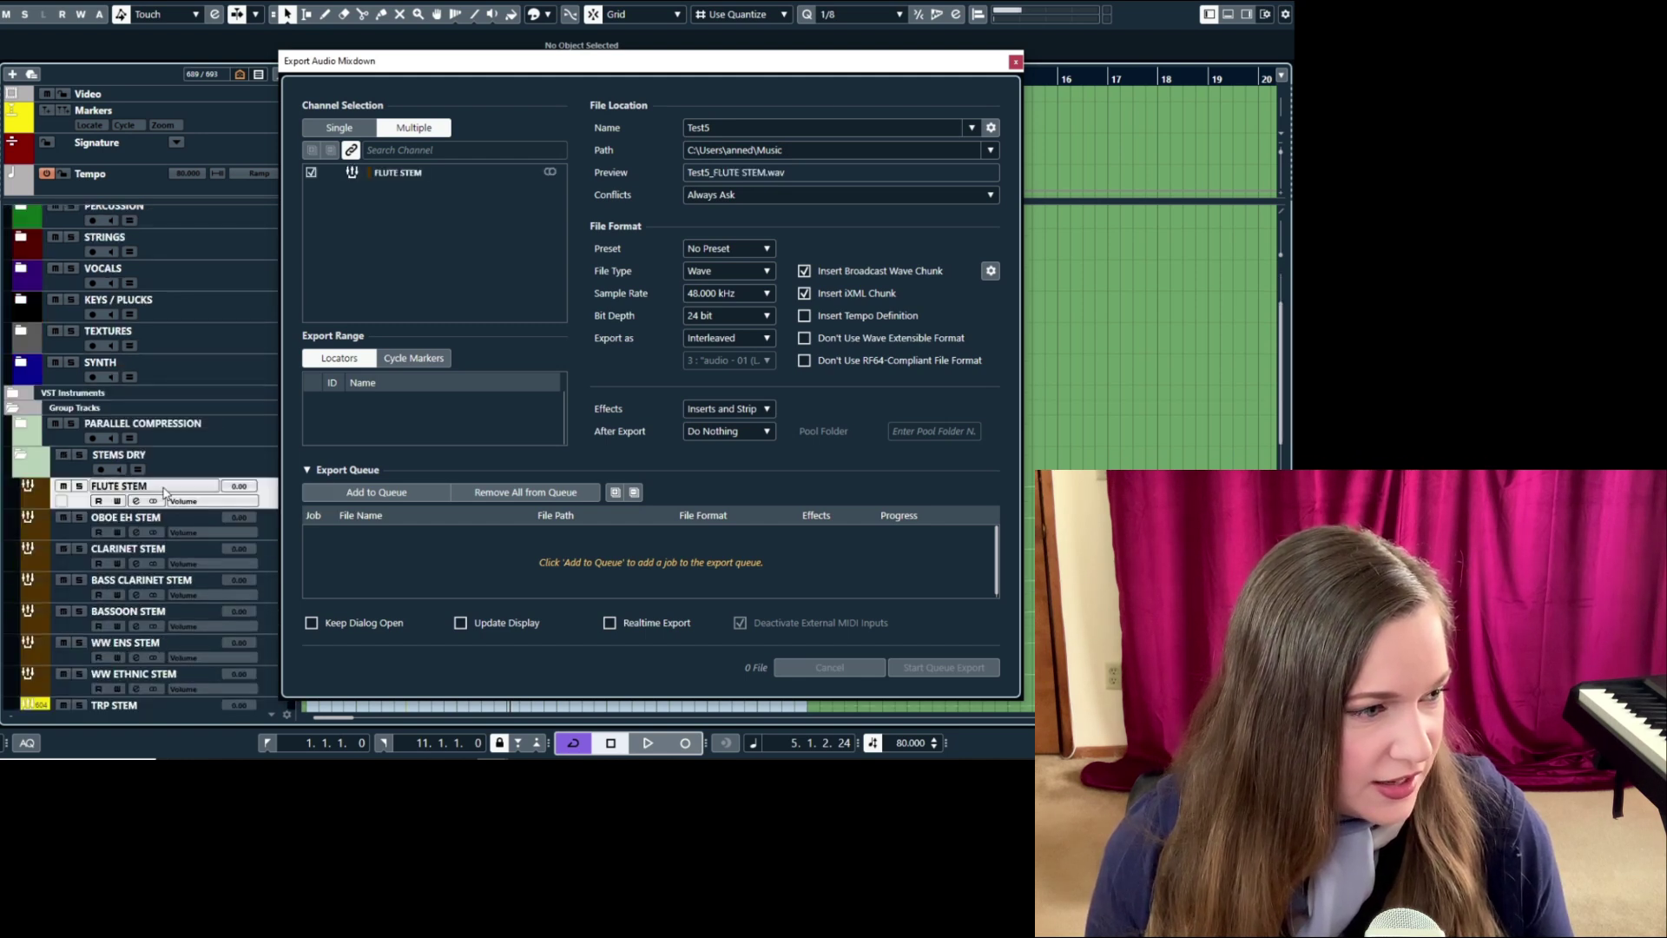
shift+click(155, 678)
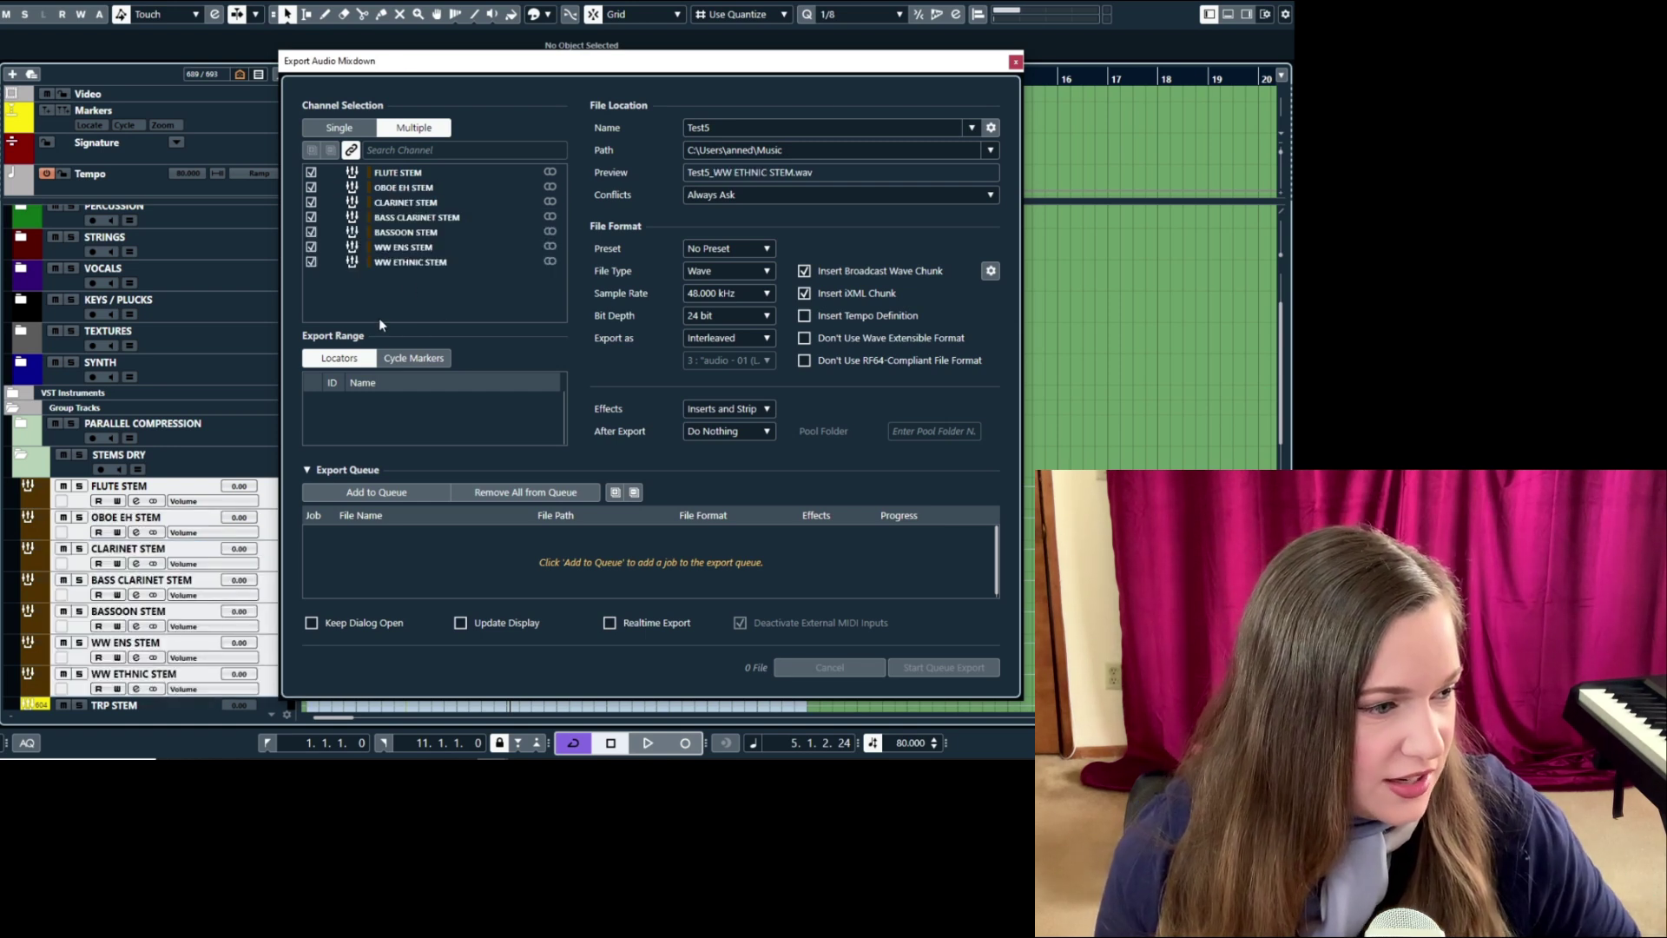
Step: Try the Disabled (DRY) and + Groups/Sends (CSP) effects options for the woodwind stem export
click(760, 410)
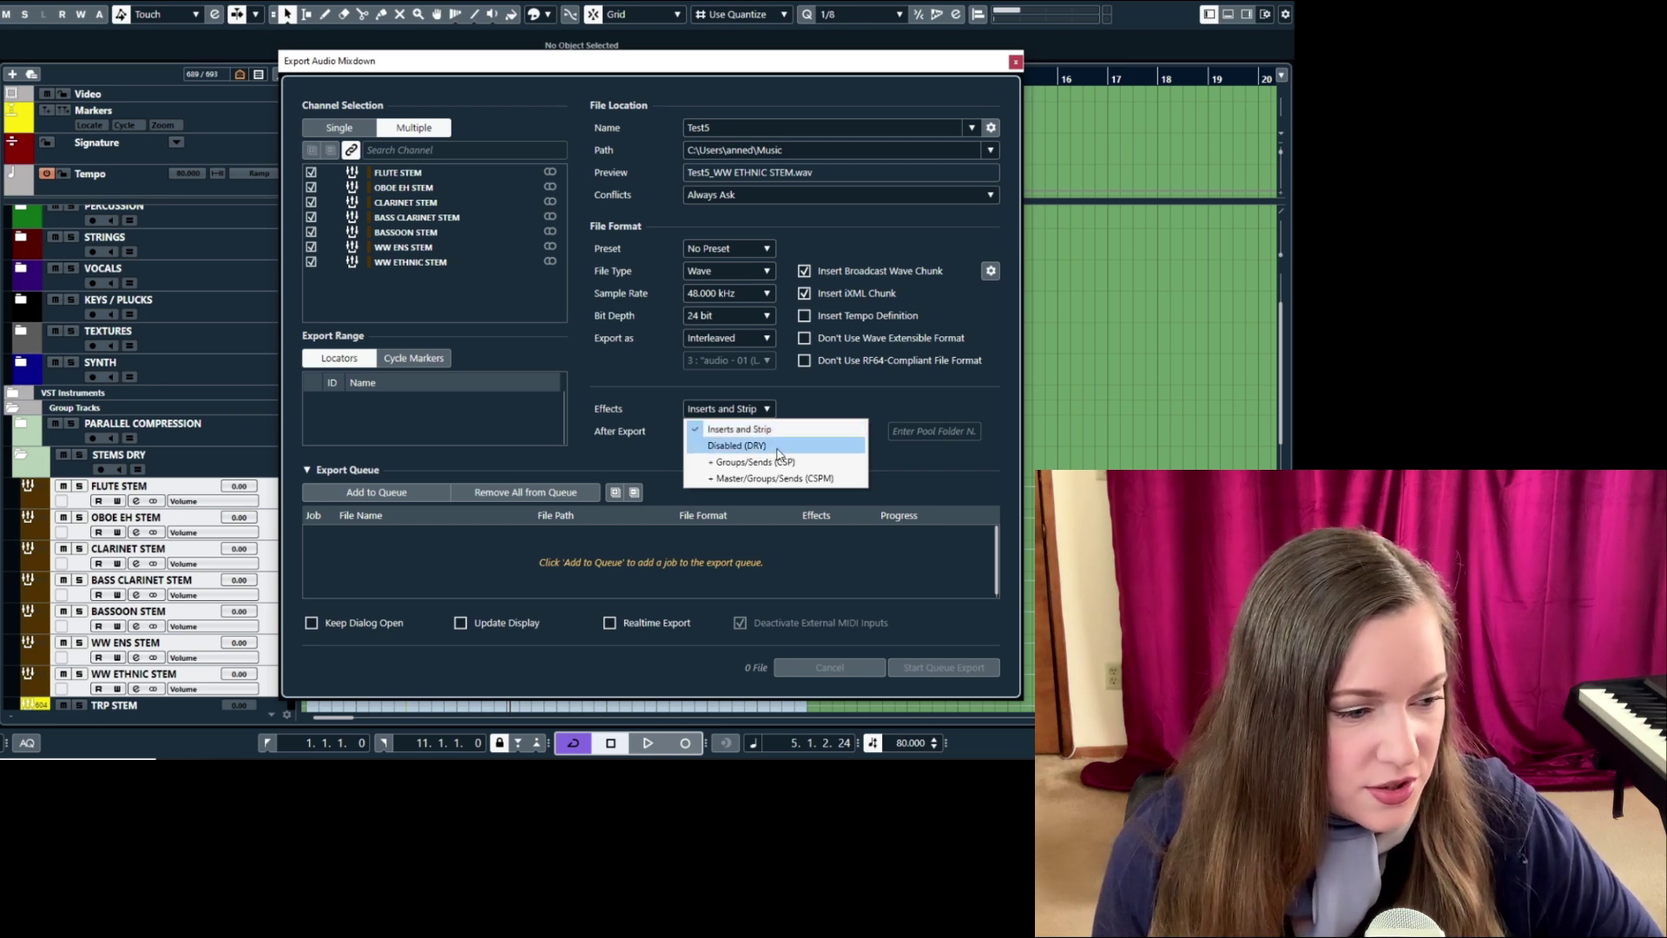
click(776, 449)
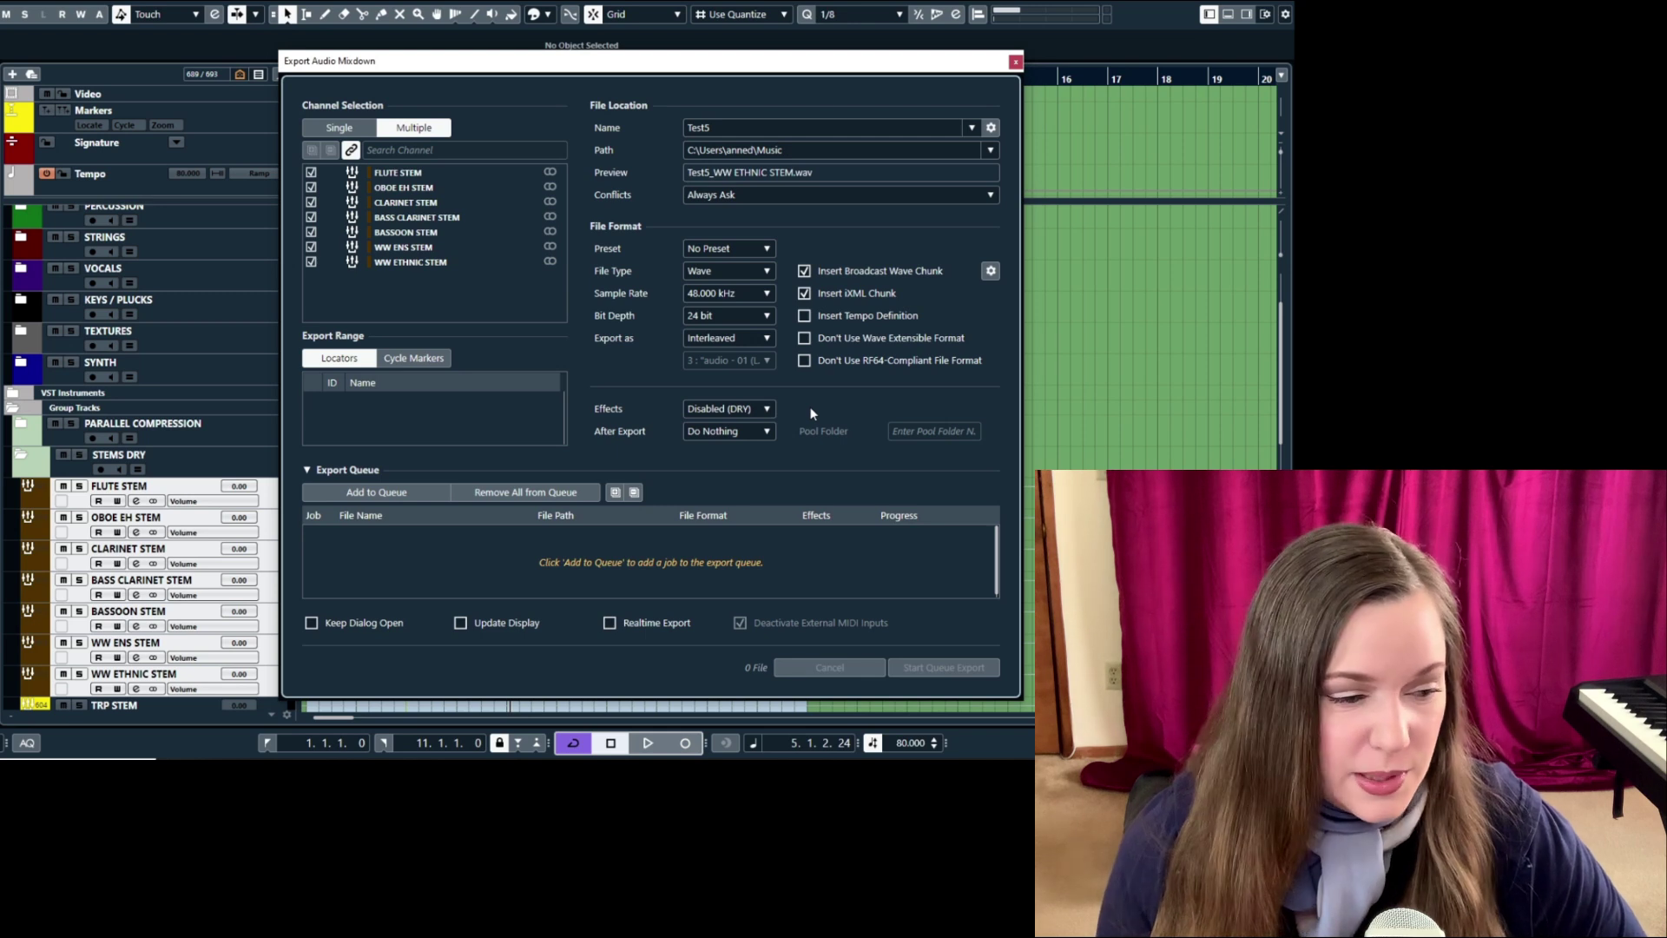
click(766, 410)
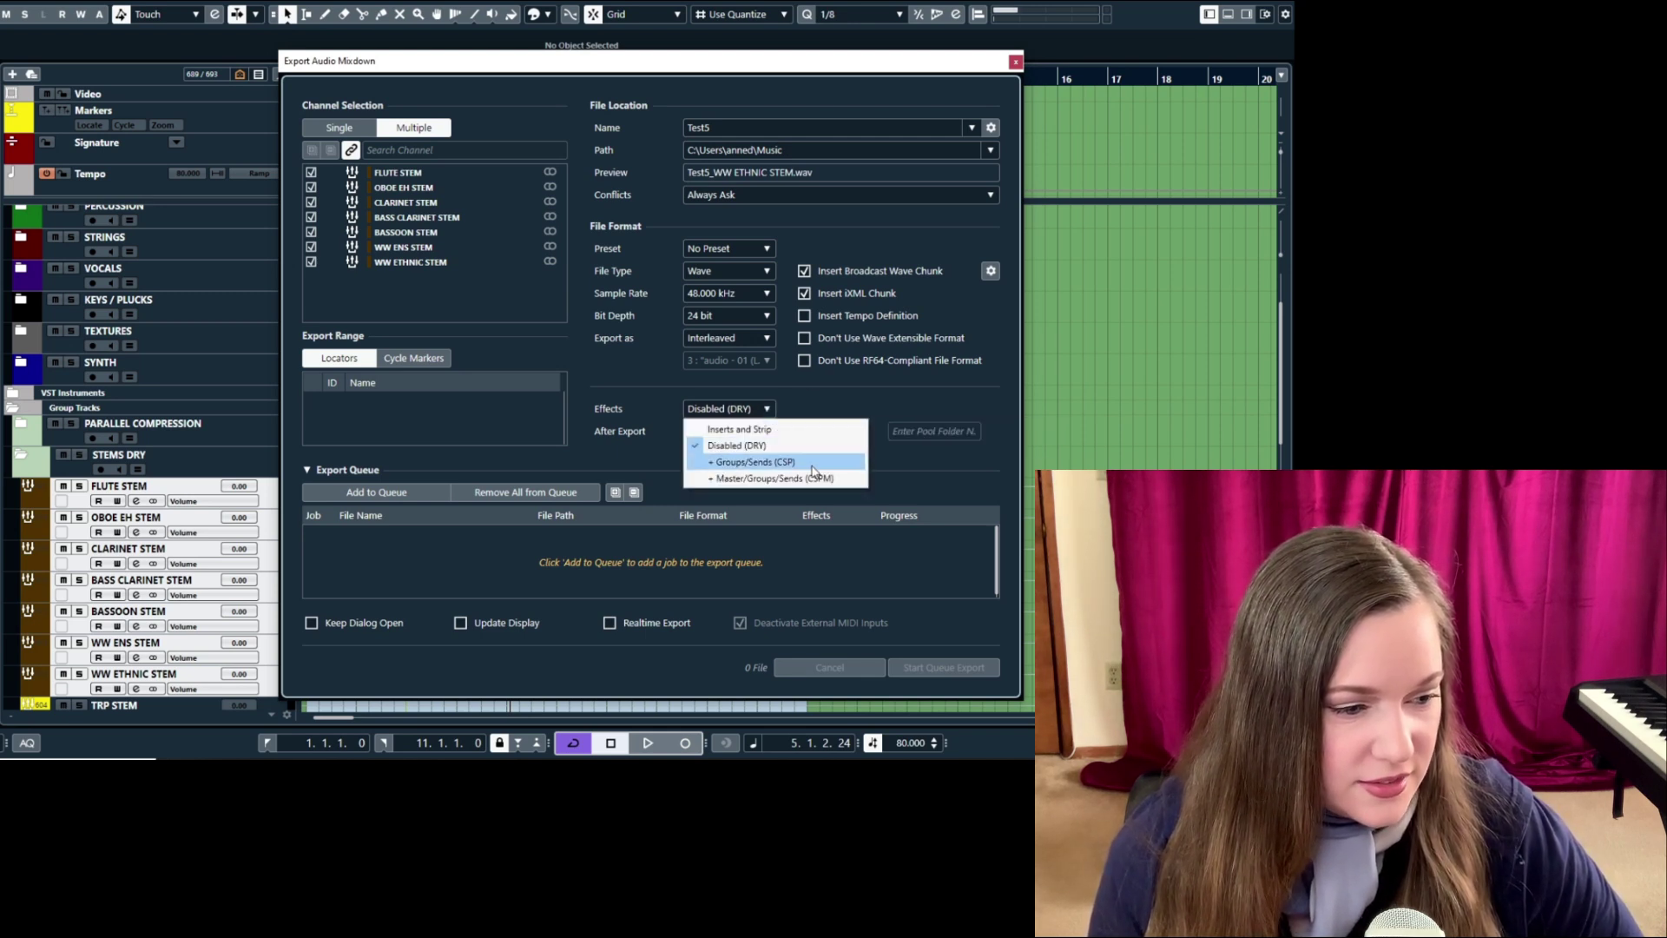
click(812, 462)
Step: Queue the woodwind stems with effects set to + Master/Groups/Sends (CSPM), and collapse the queued batch
click(768, 410)
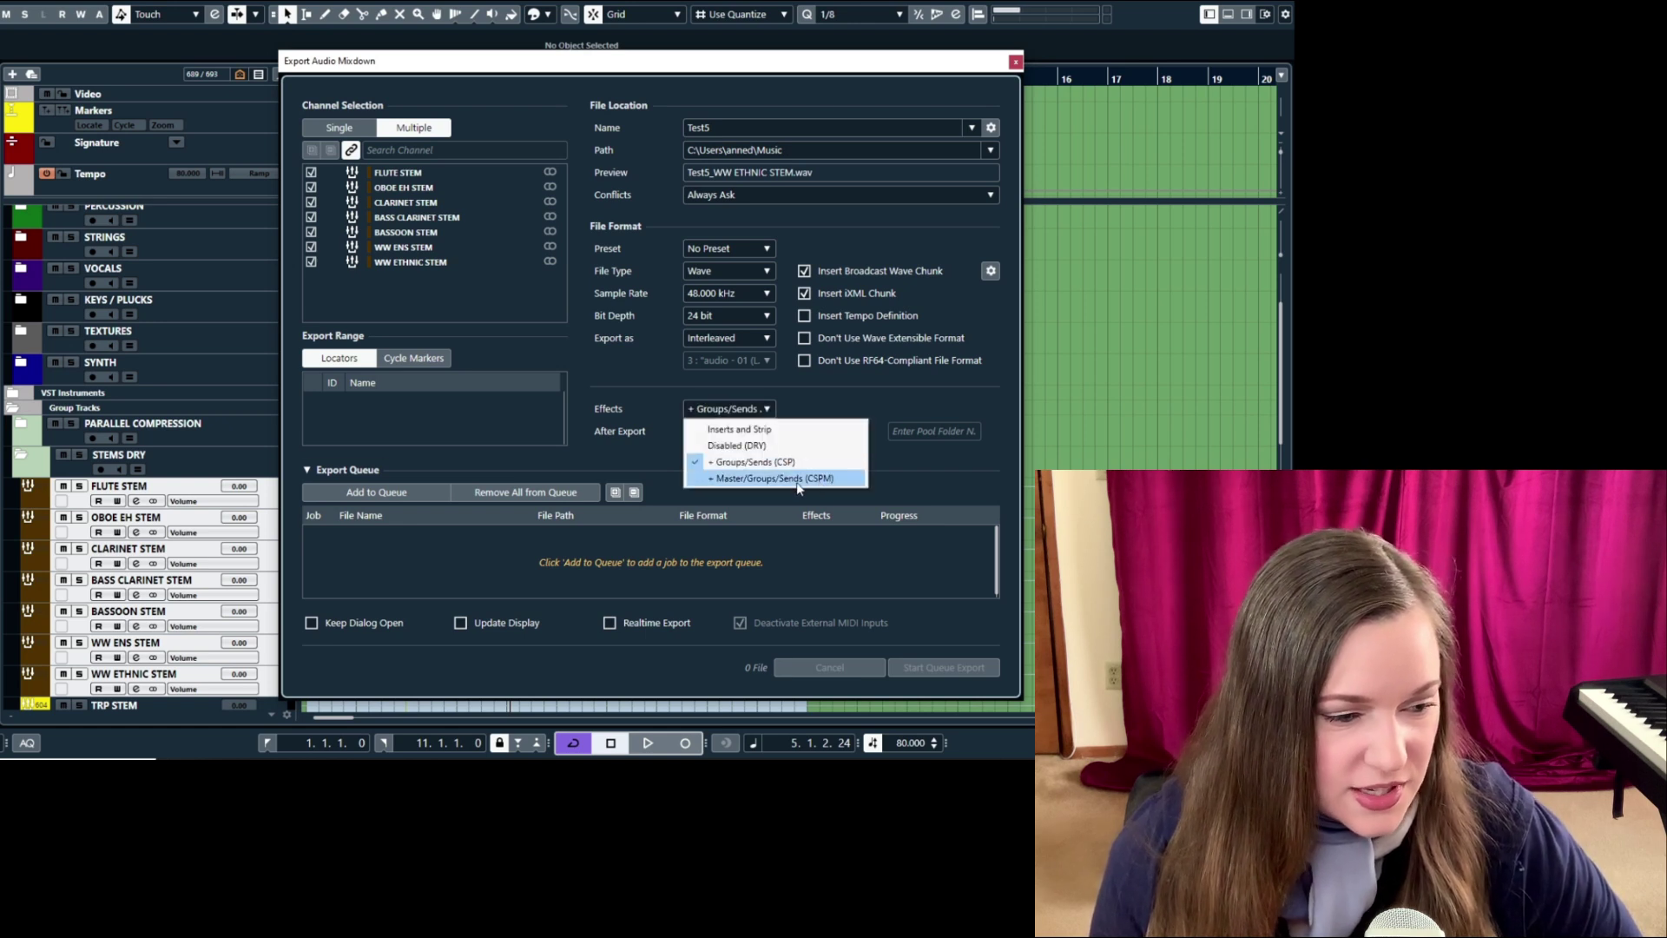
click(770, 478)
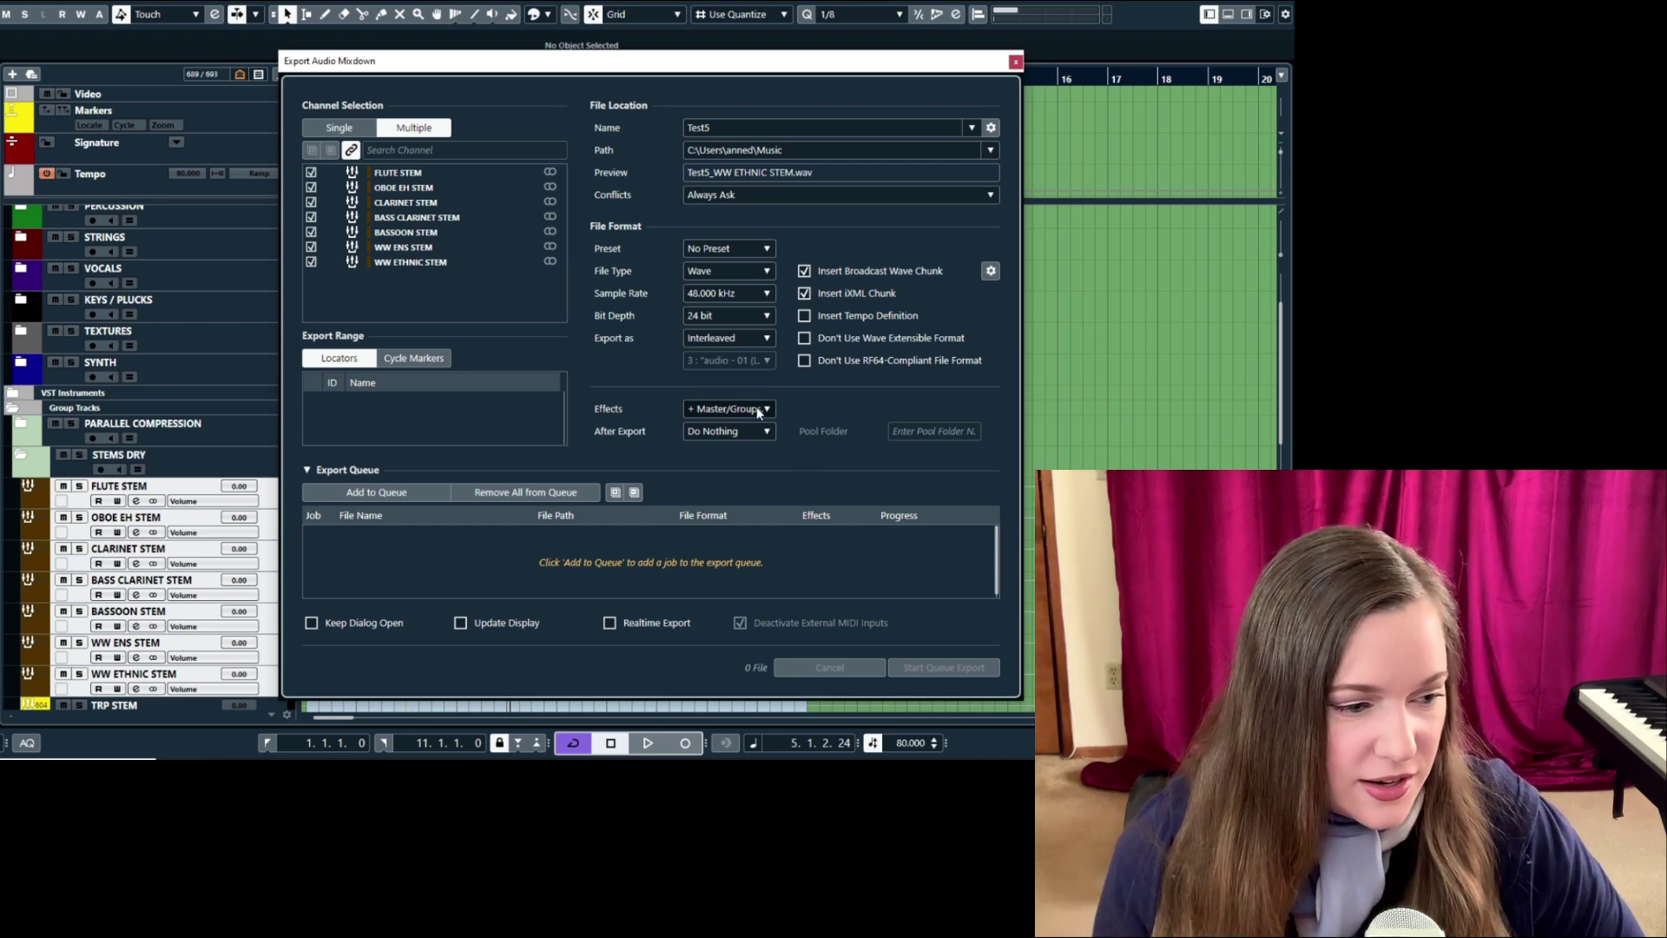
click(387, 492)
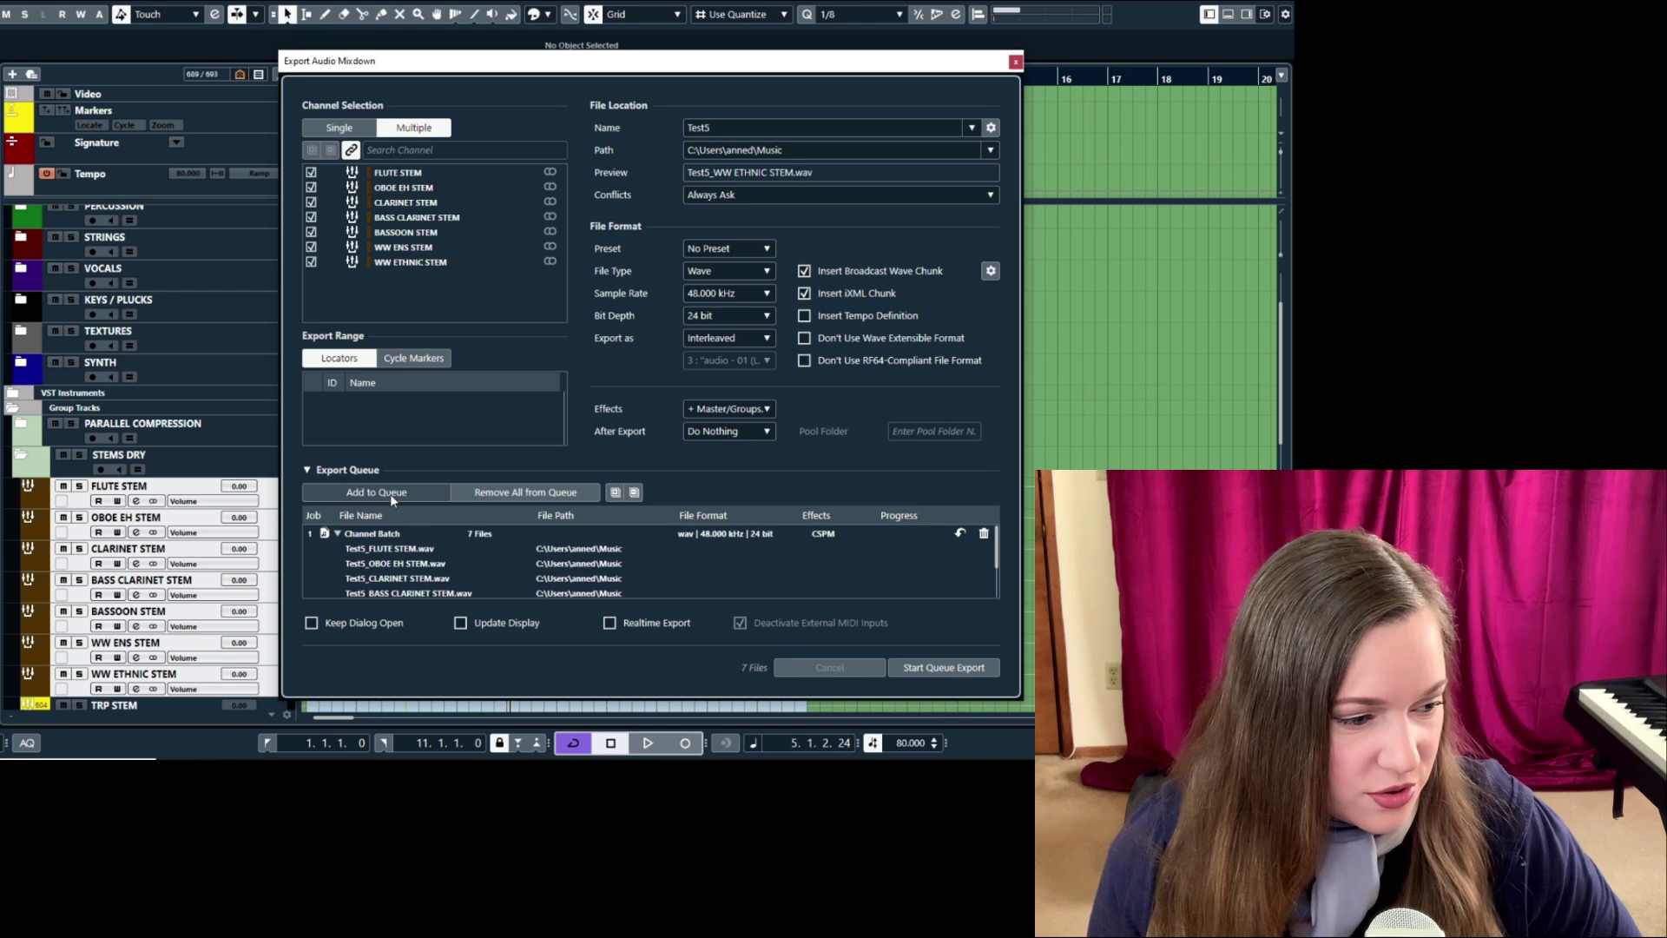
click(337, 533)
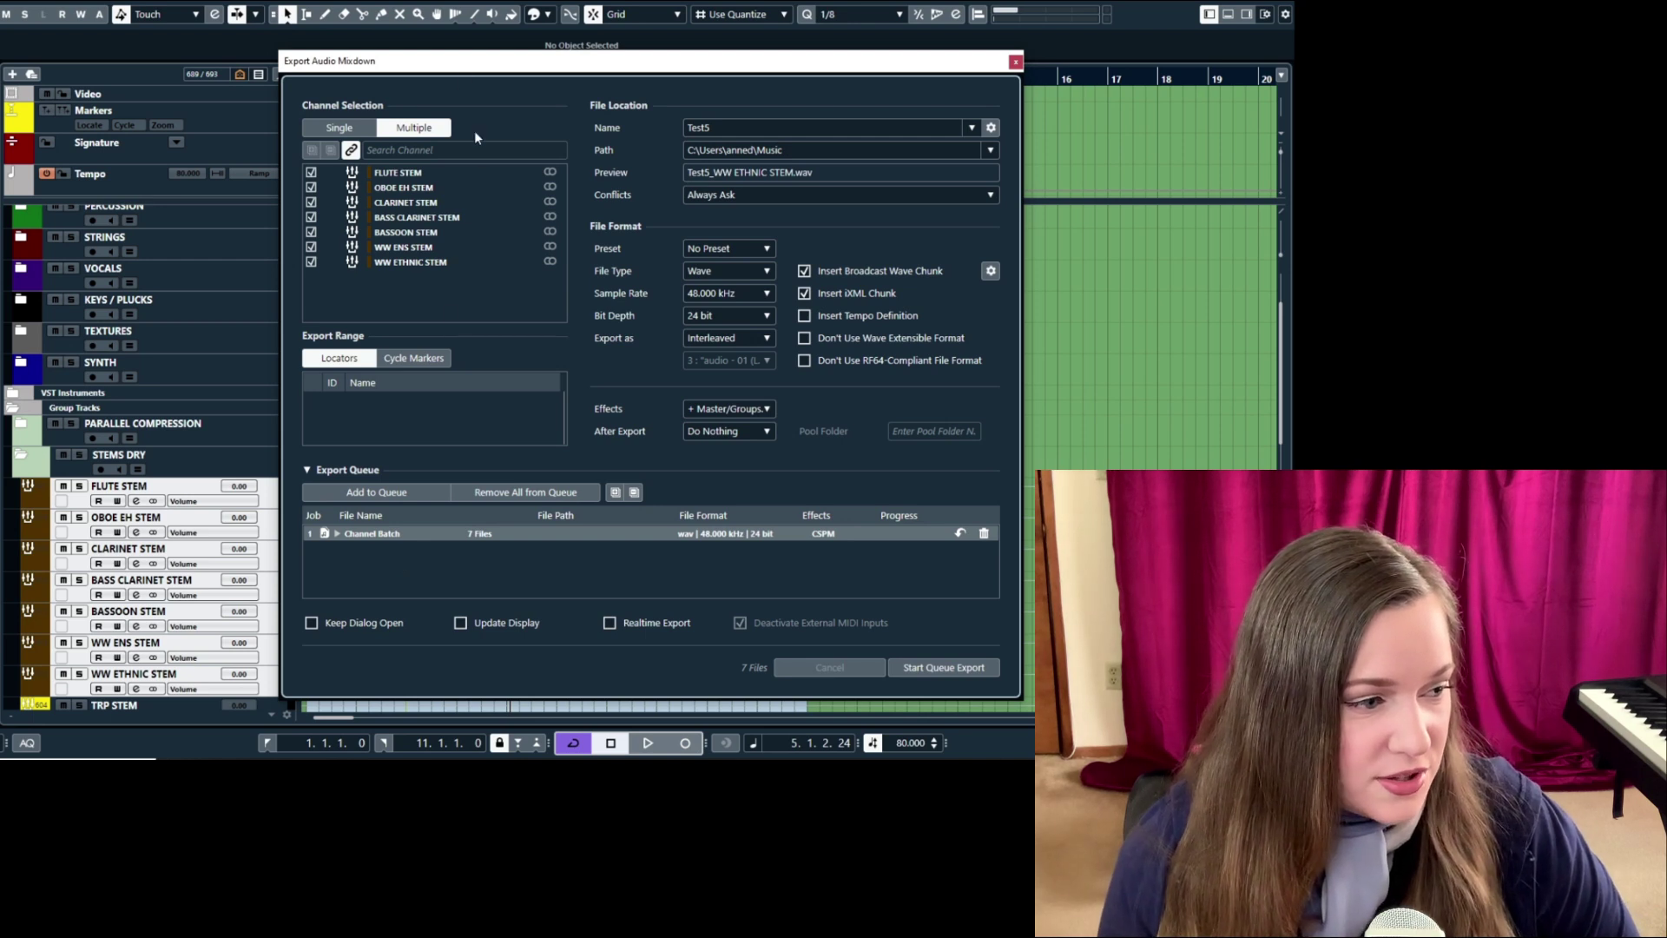
Step: Add a second batch of the same woodwind stems to the export queue with effects set to Disabled (DRY)
click(766, 409)
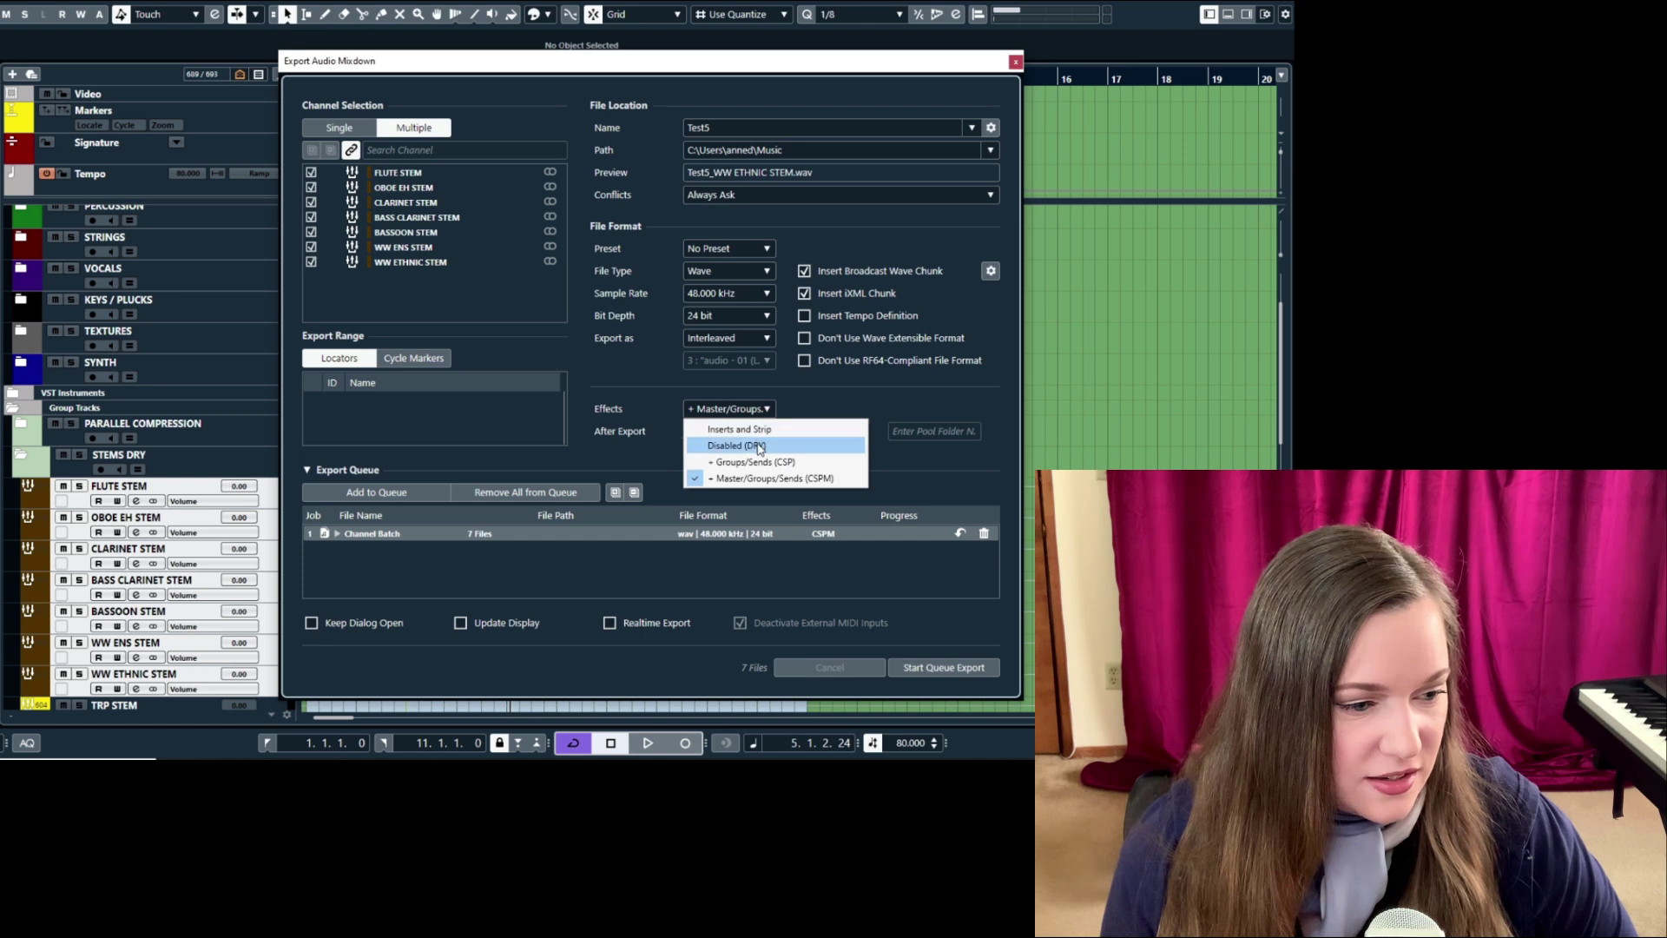
click(760, 446)
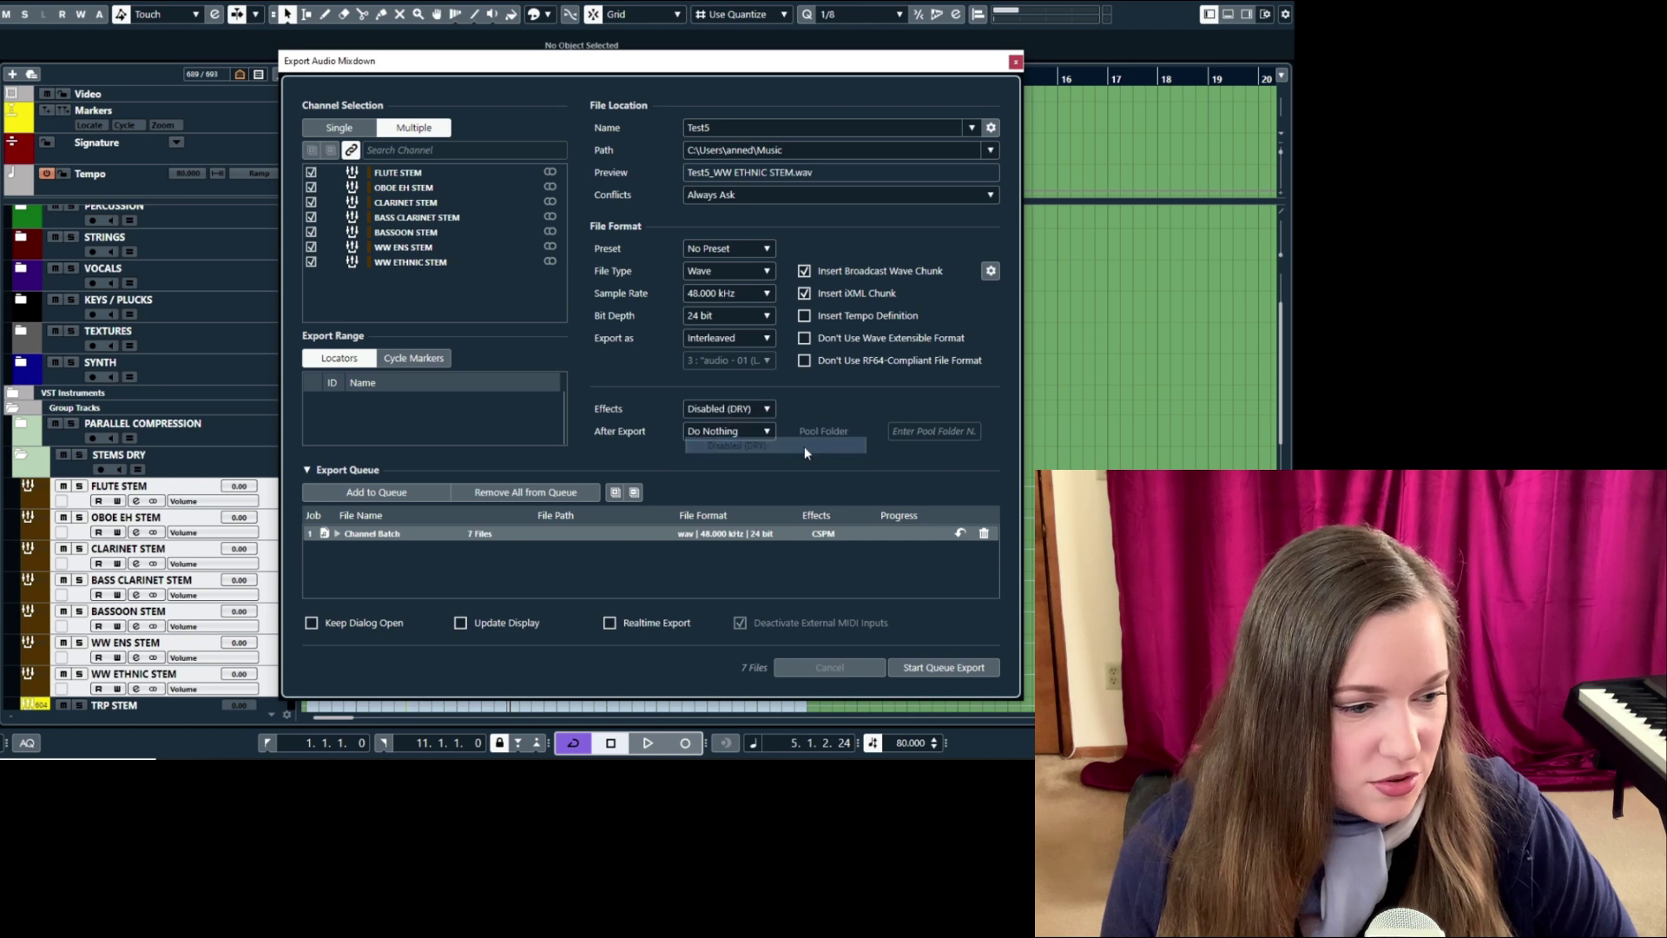
click(376, 492)
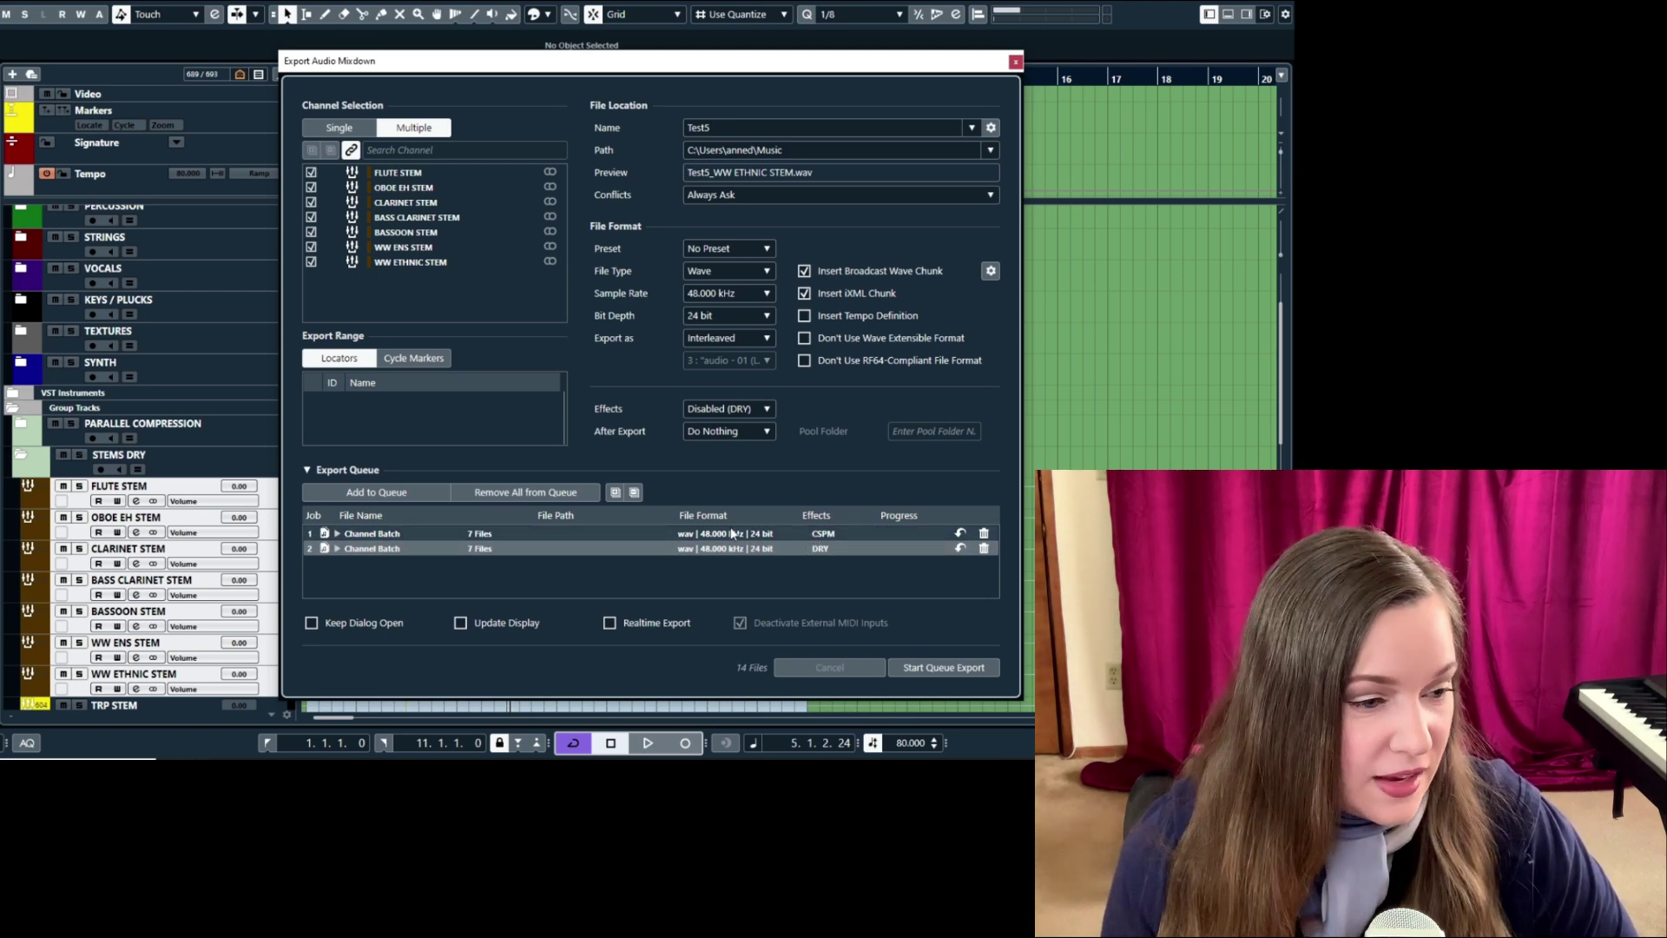
Step: Set the export file type to MPEG 1 Layer 3 with a bit rate of 320
click(766, 274)
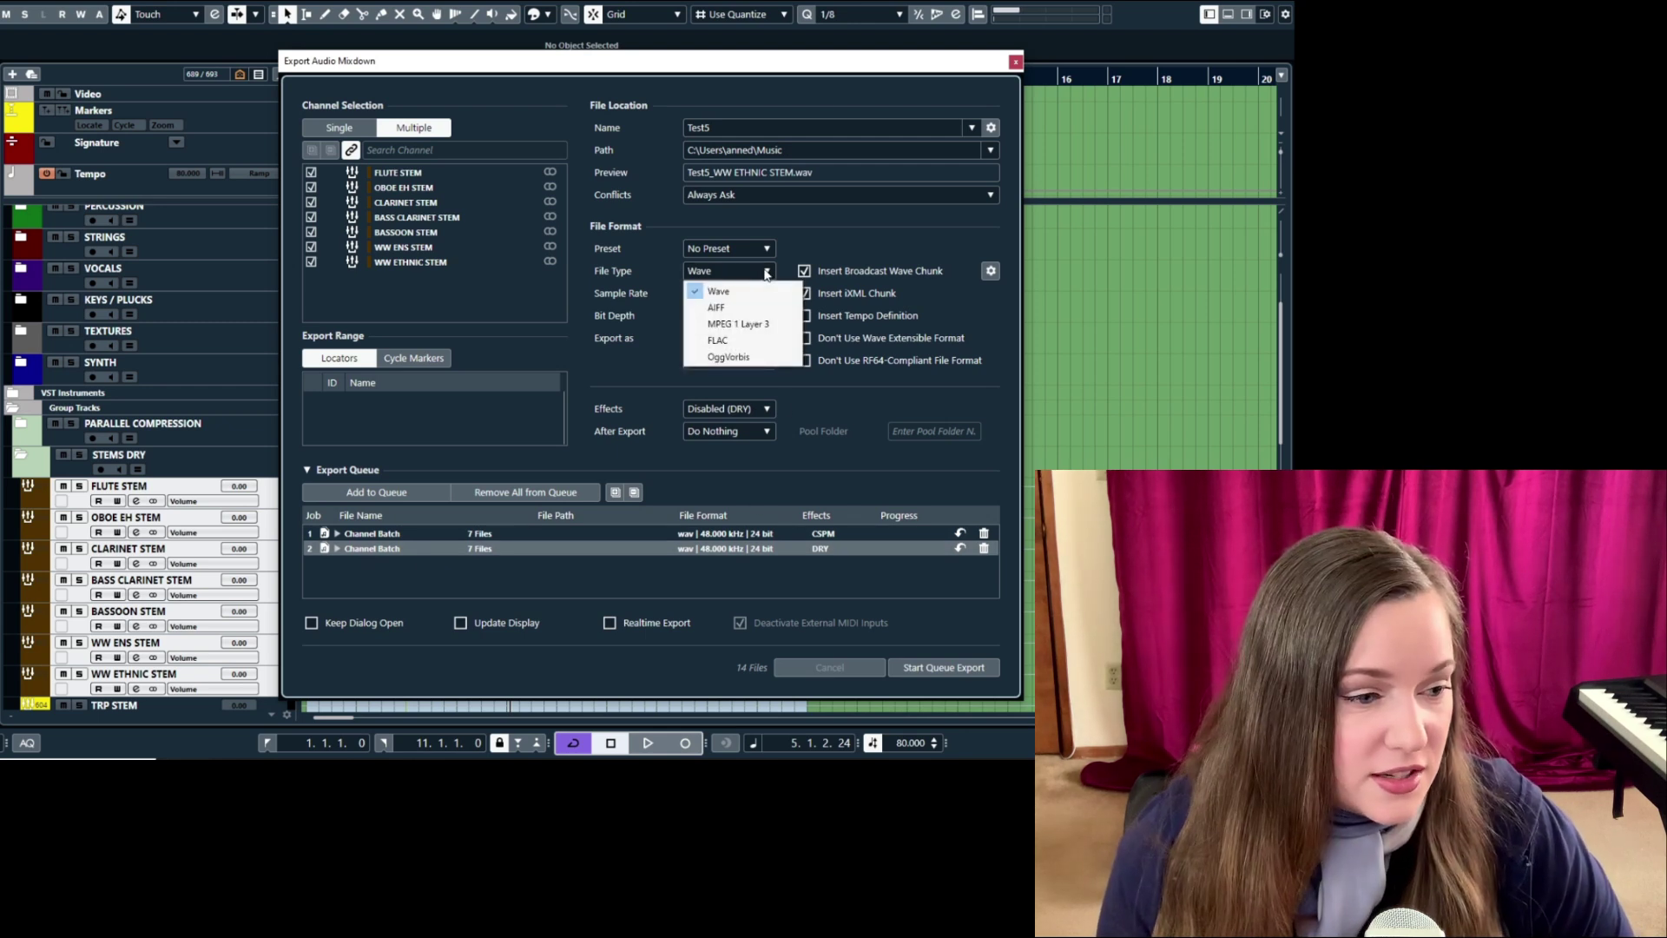
click(760, 330)
click(764, 316)
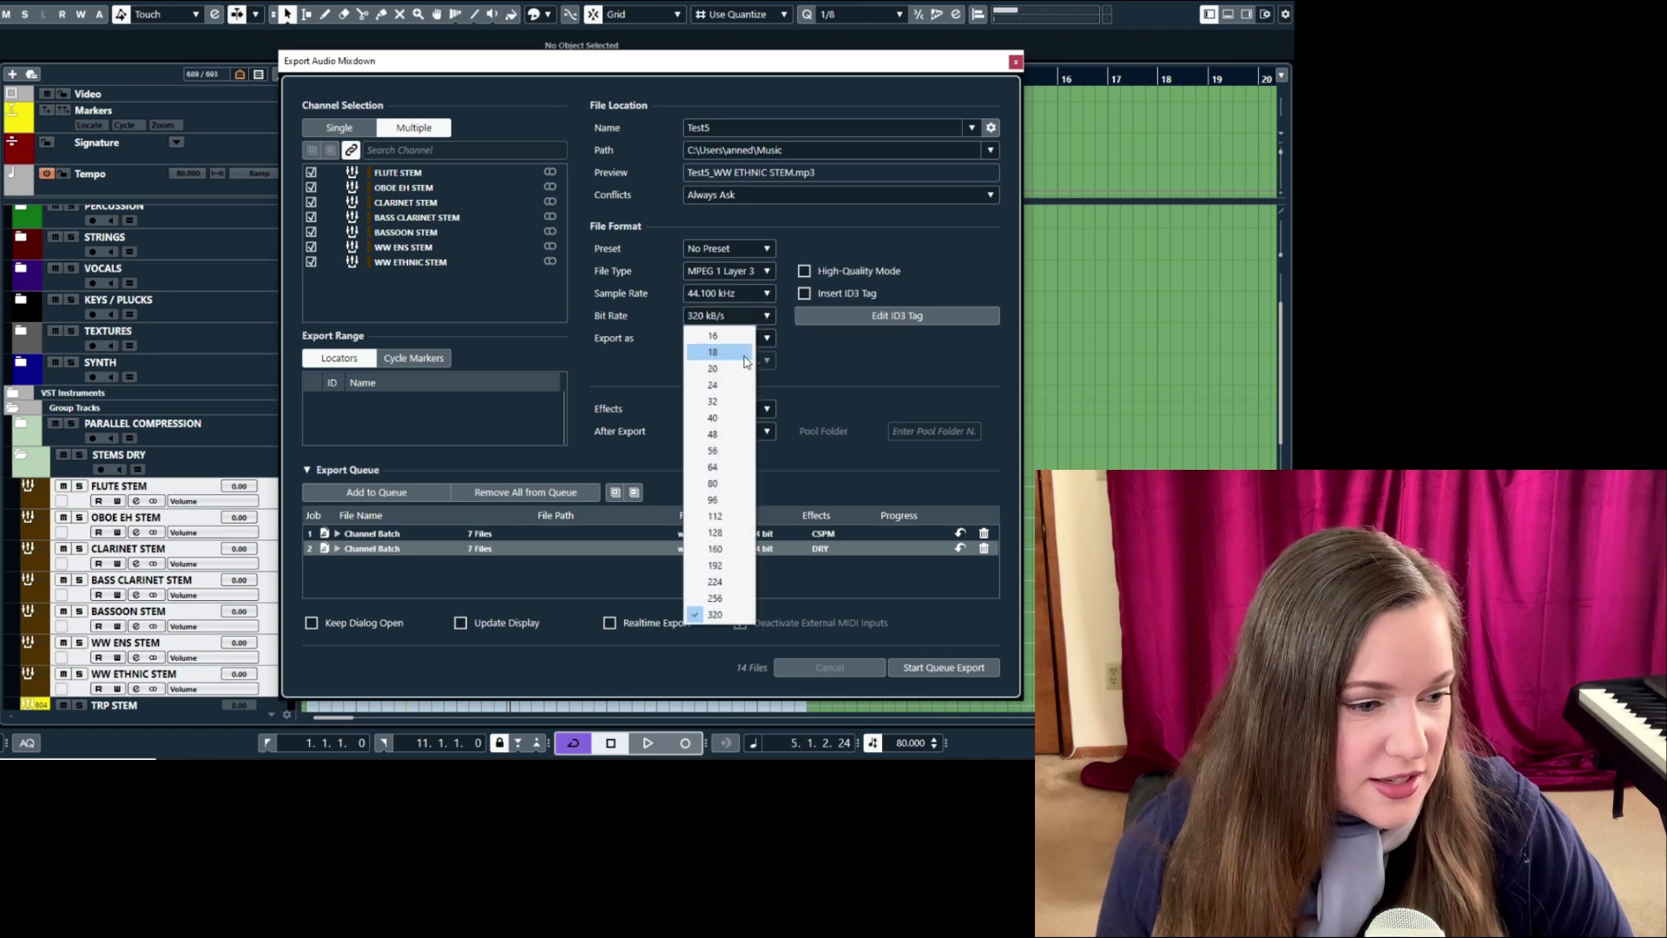
click(711, 618)
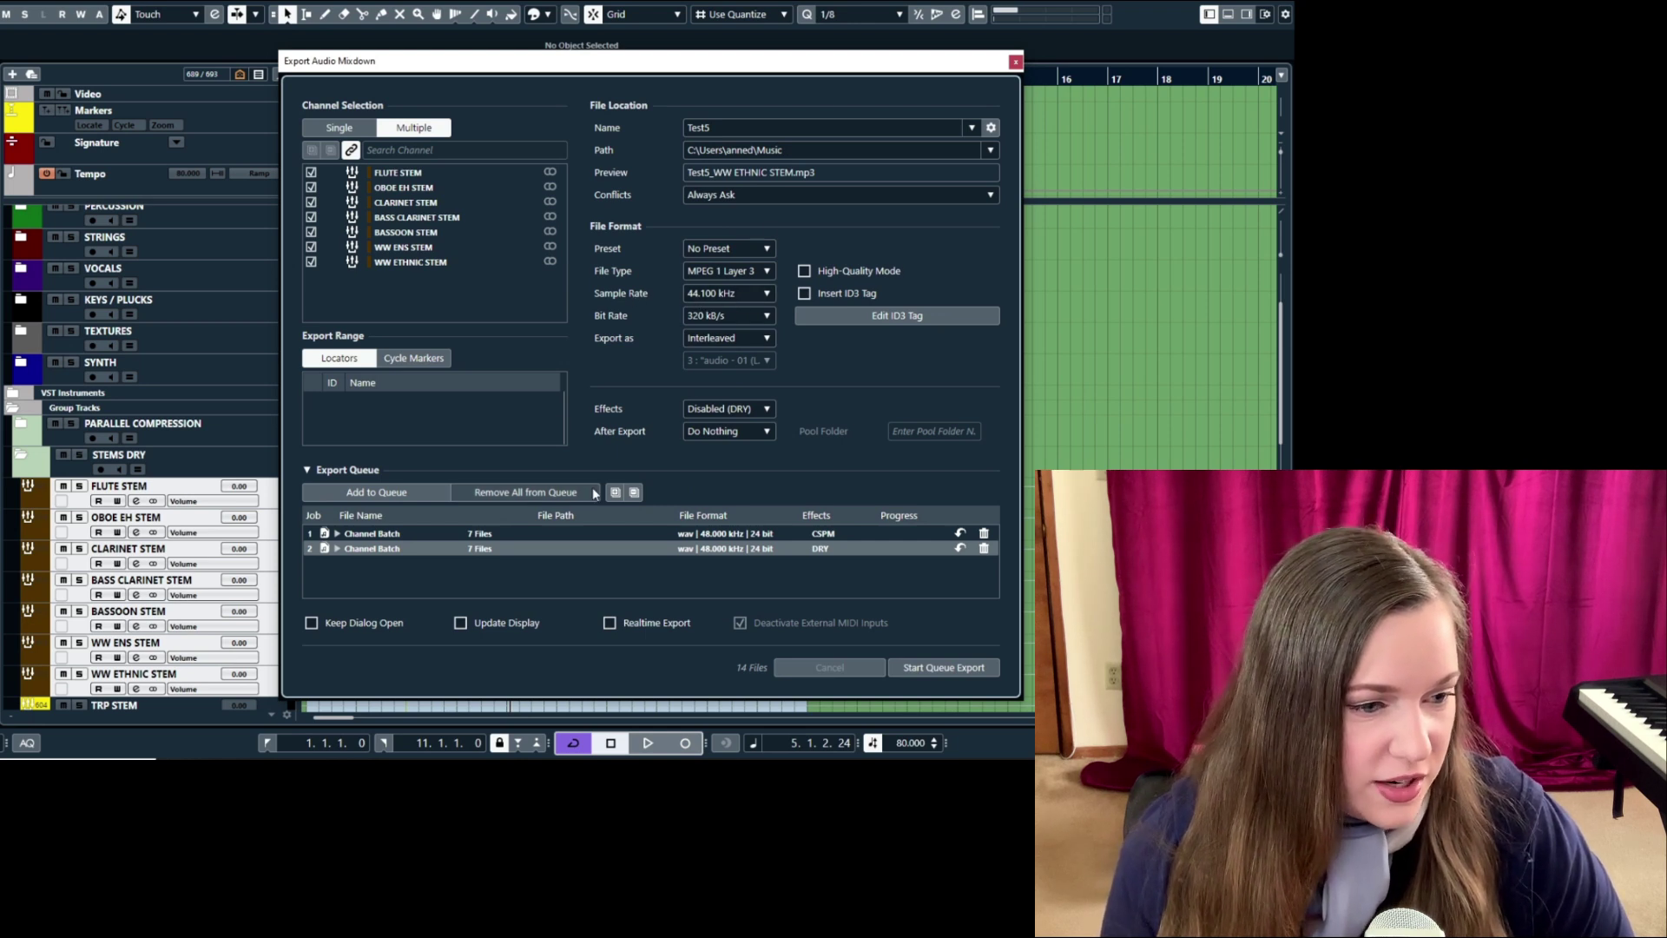
Step: Enable Insert ID3 Tag with the default tag fields, then add the MP3 stem batch to the export queue and collapse it
click(804, 293)
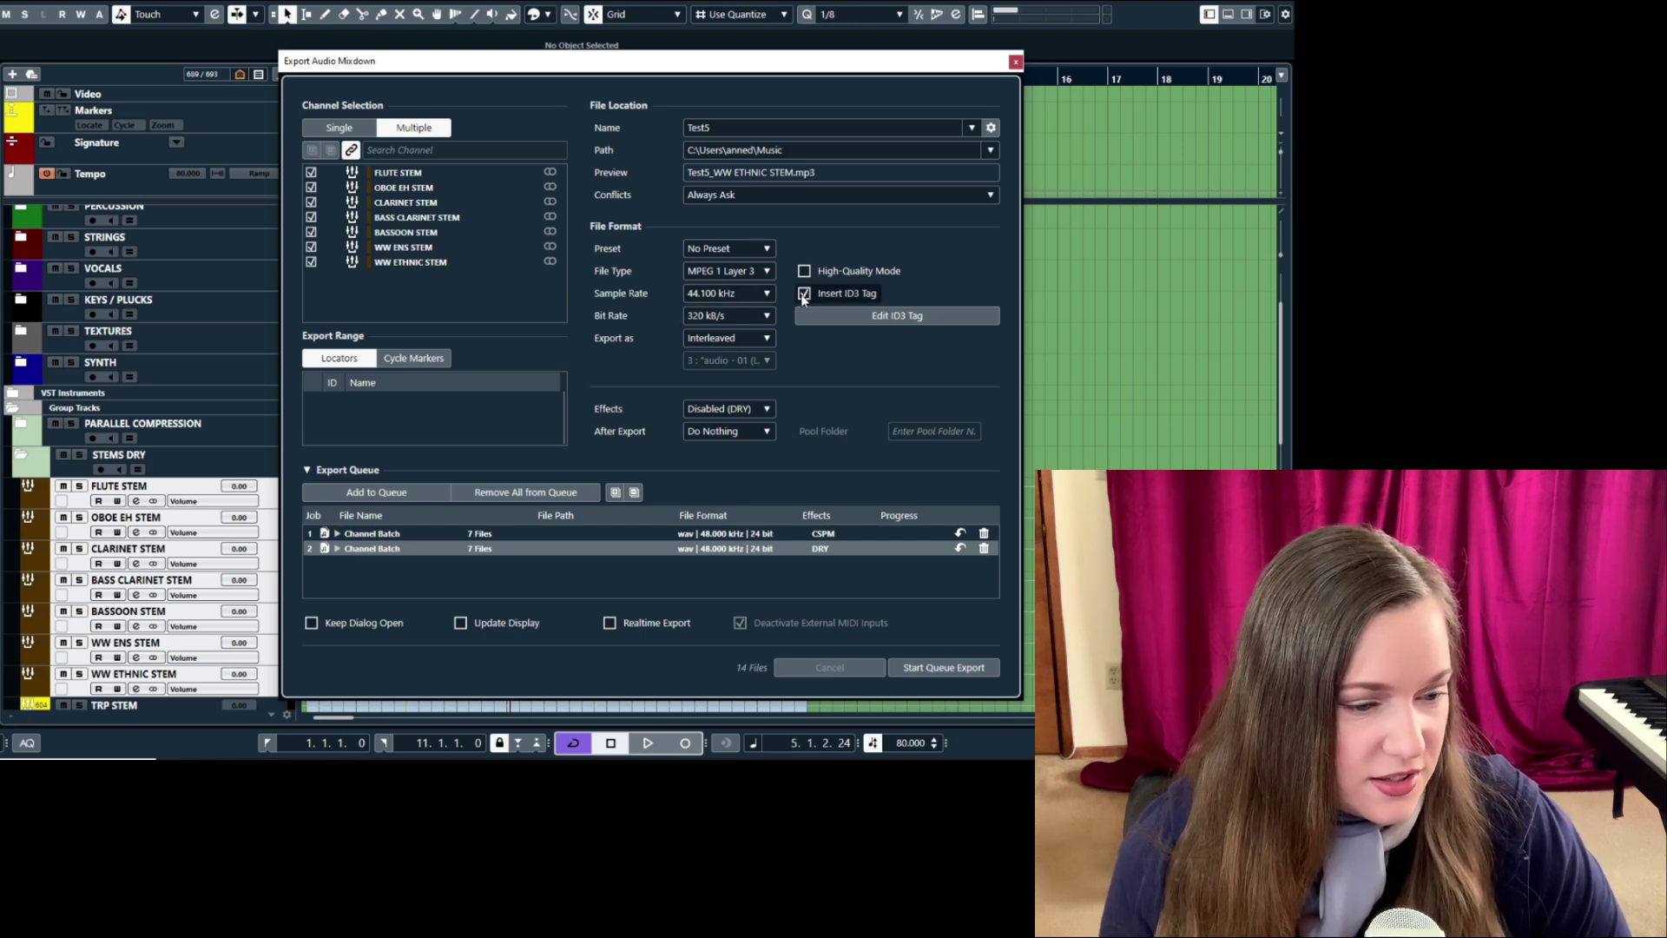
click(878, 316)
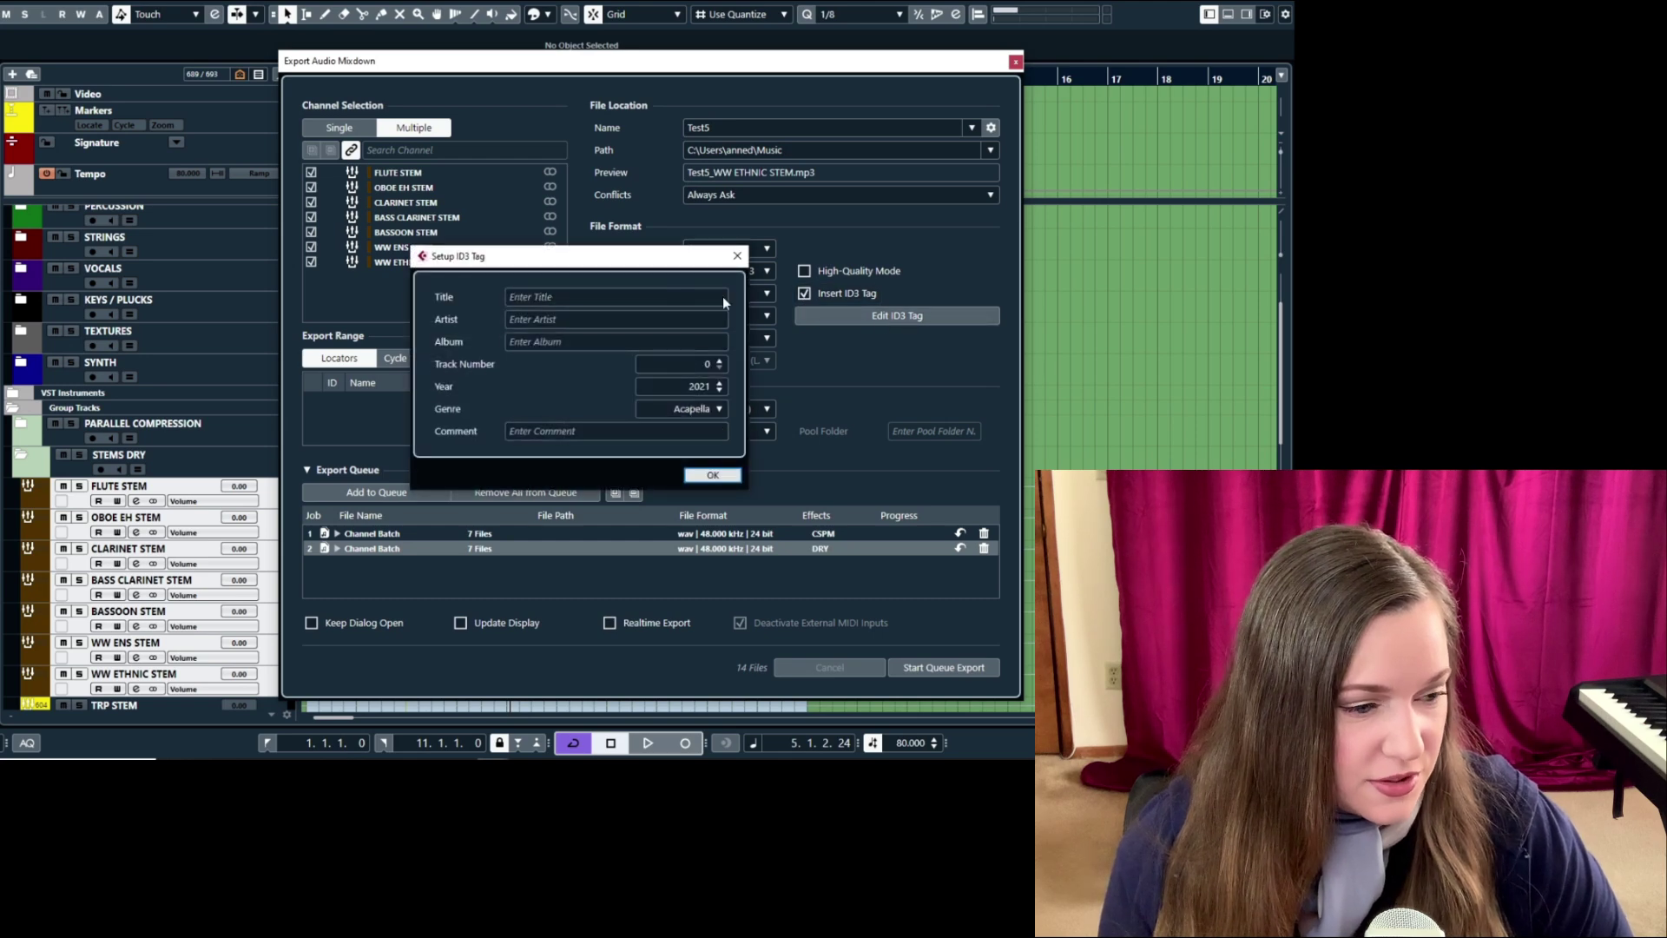
click(716, 474)
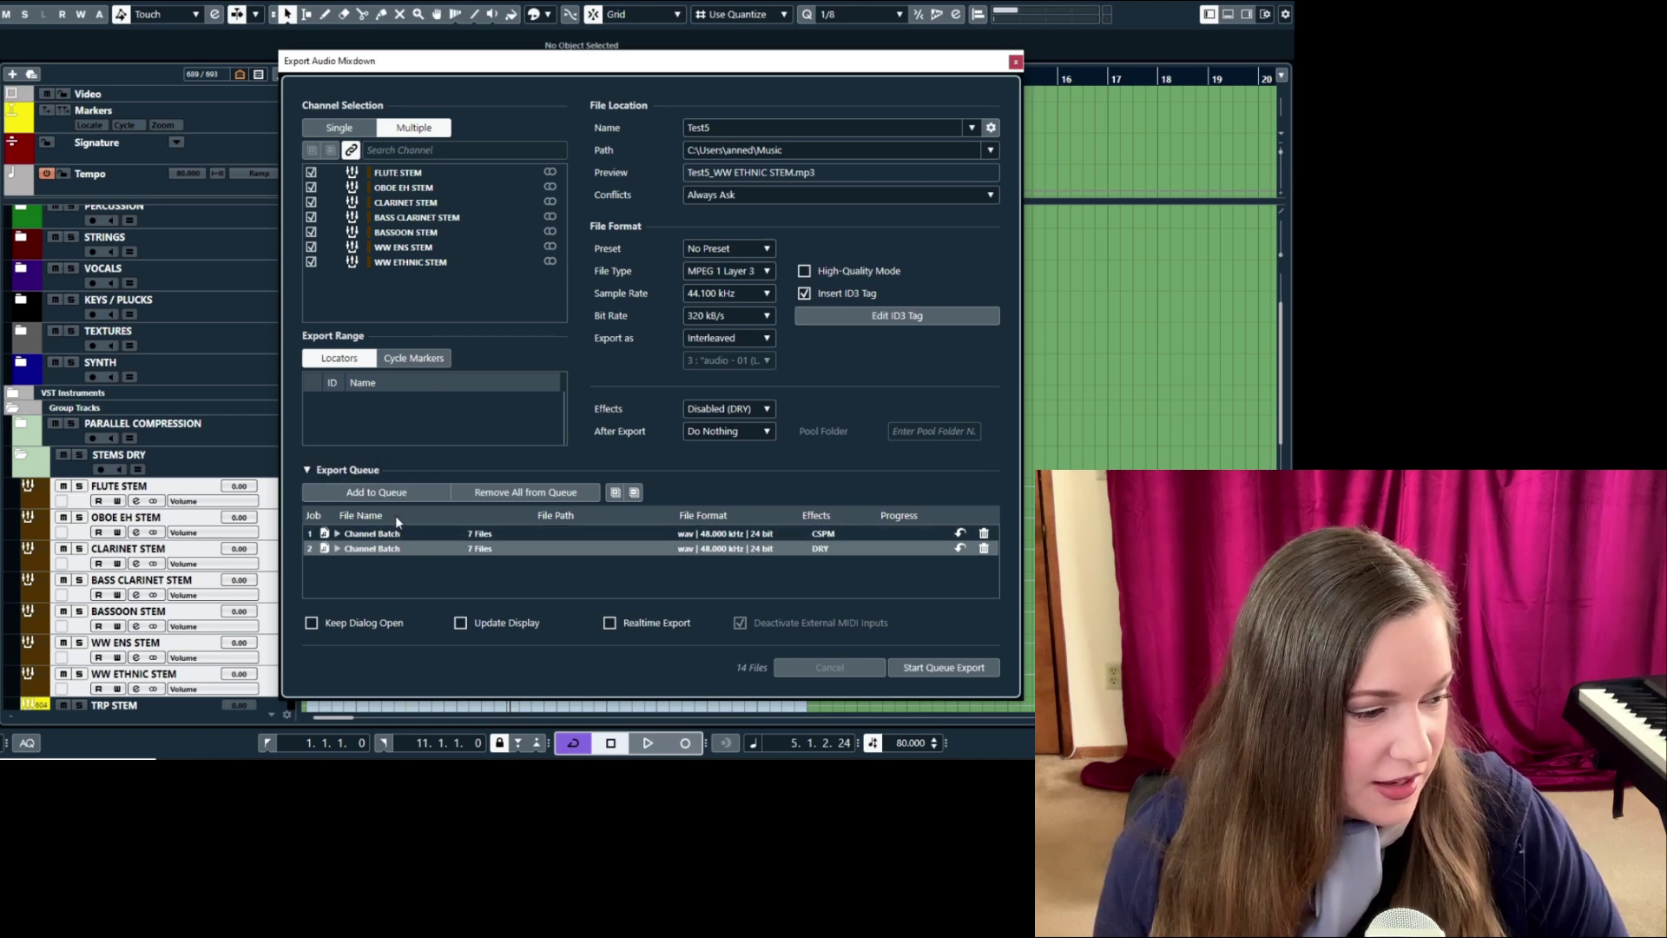
click(388, 493)
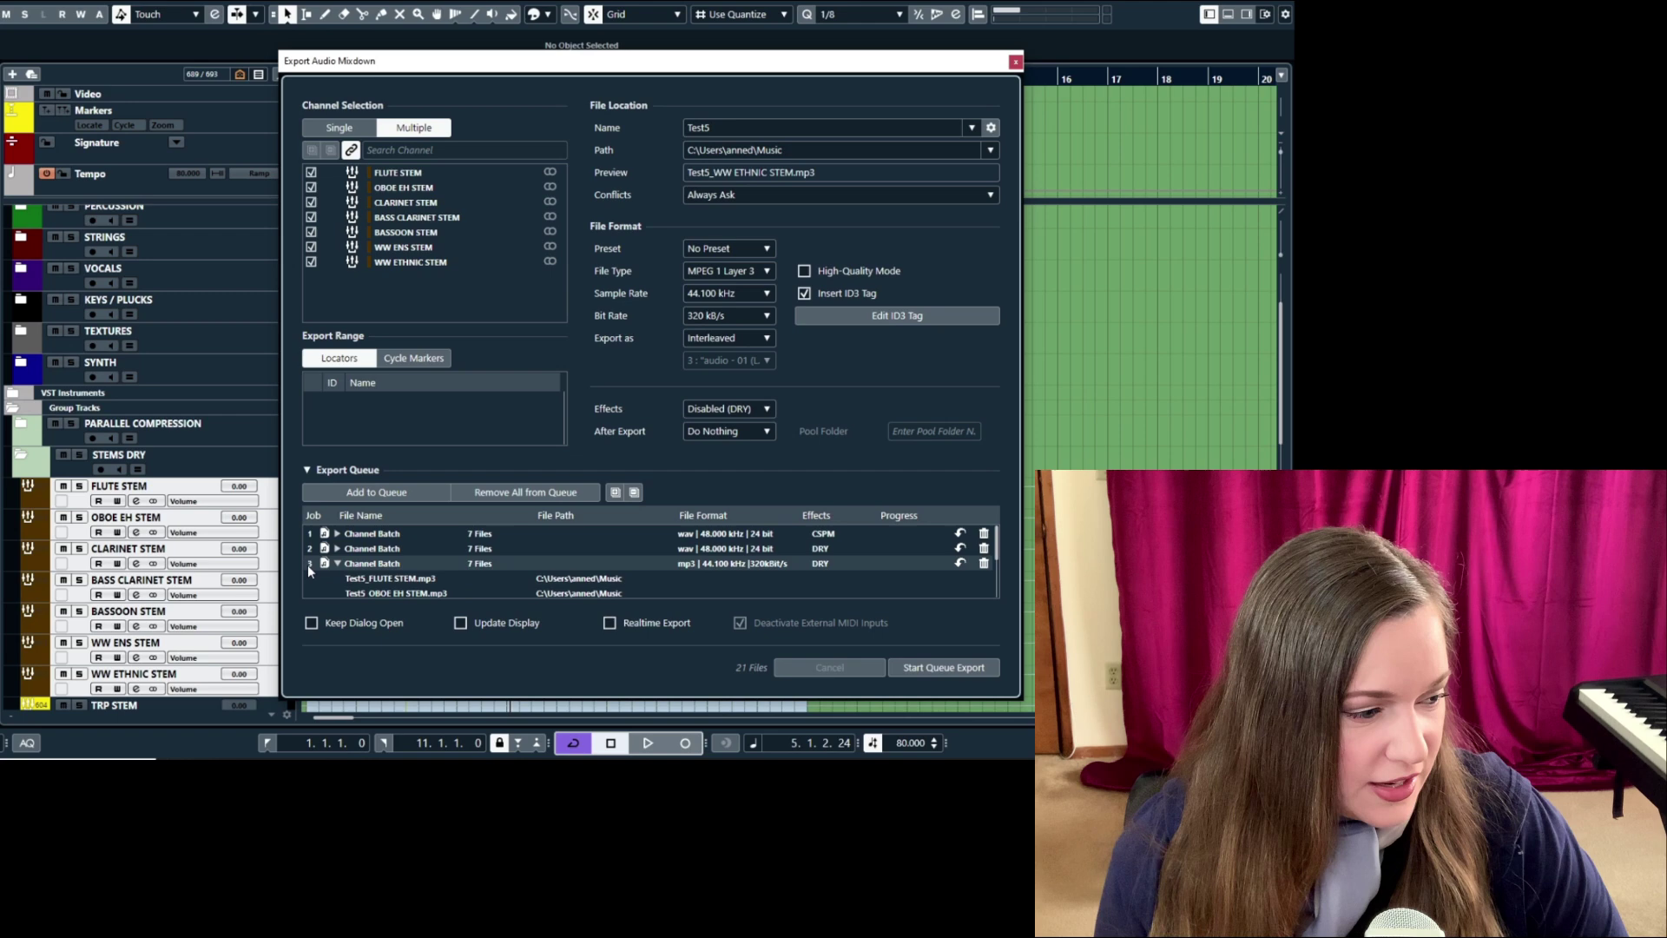
click(338, 564)
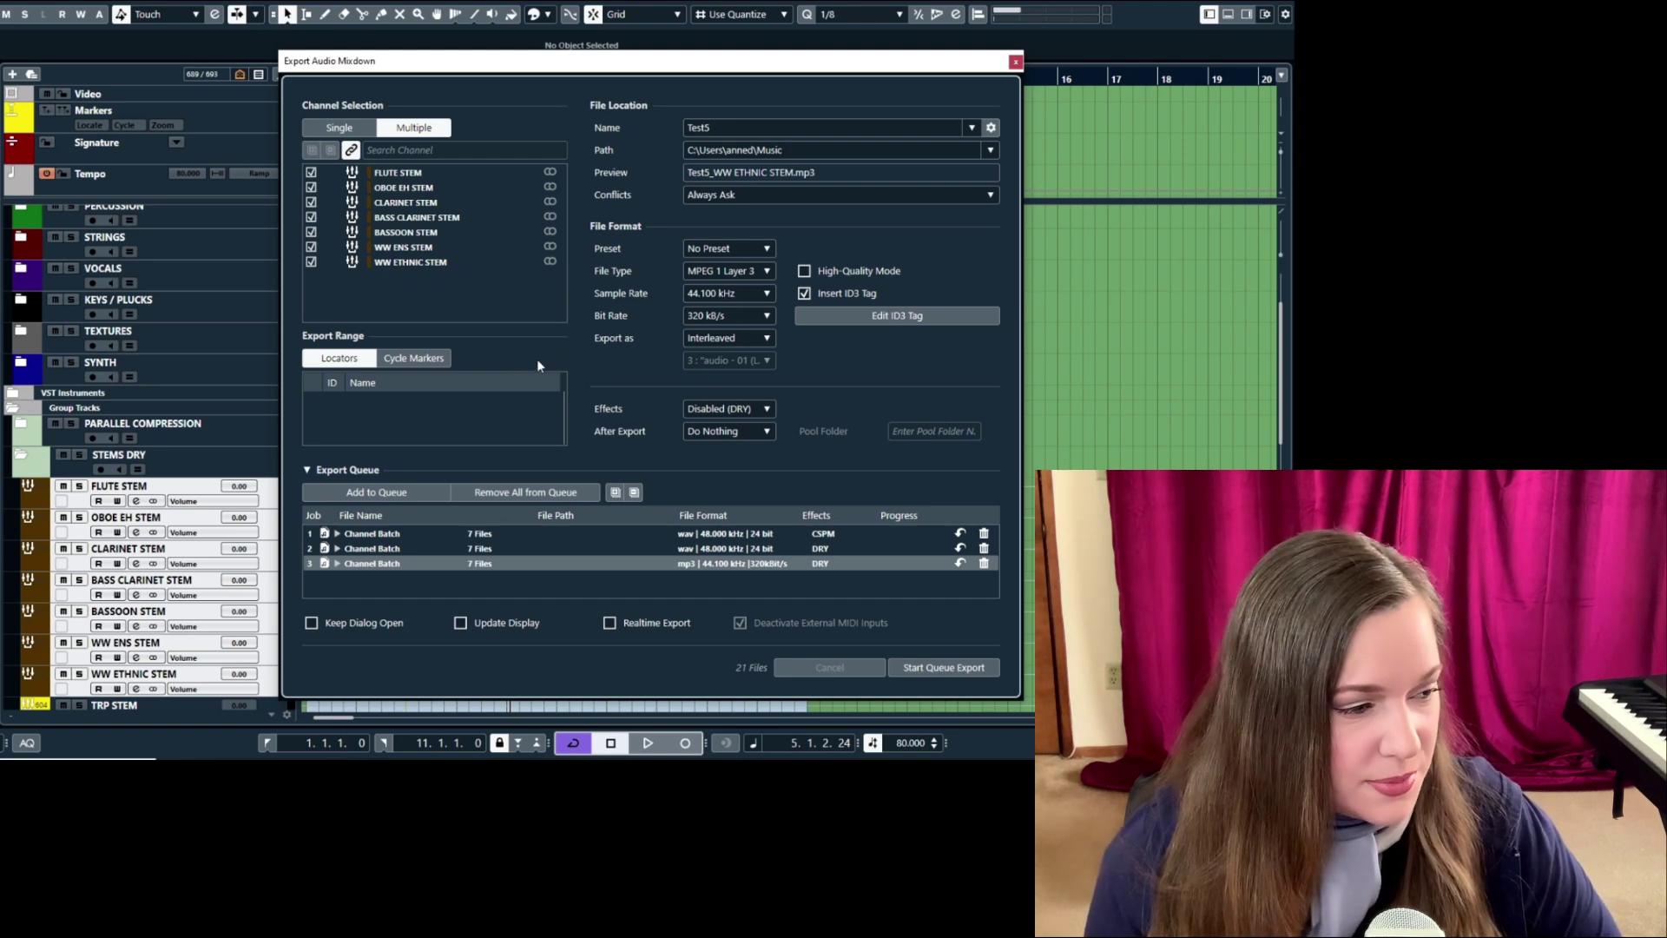
Step: Switch the mixdown's export range from locators to cycle markers
click(442, 359)
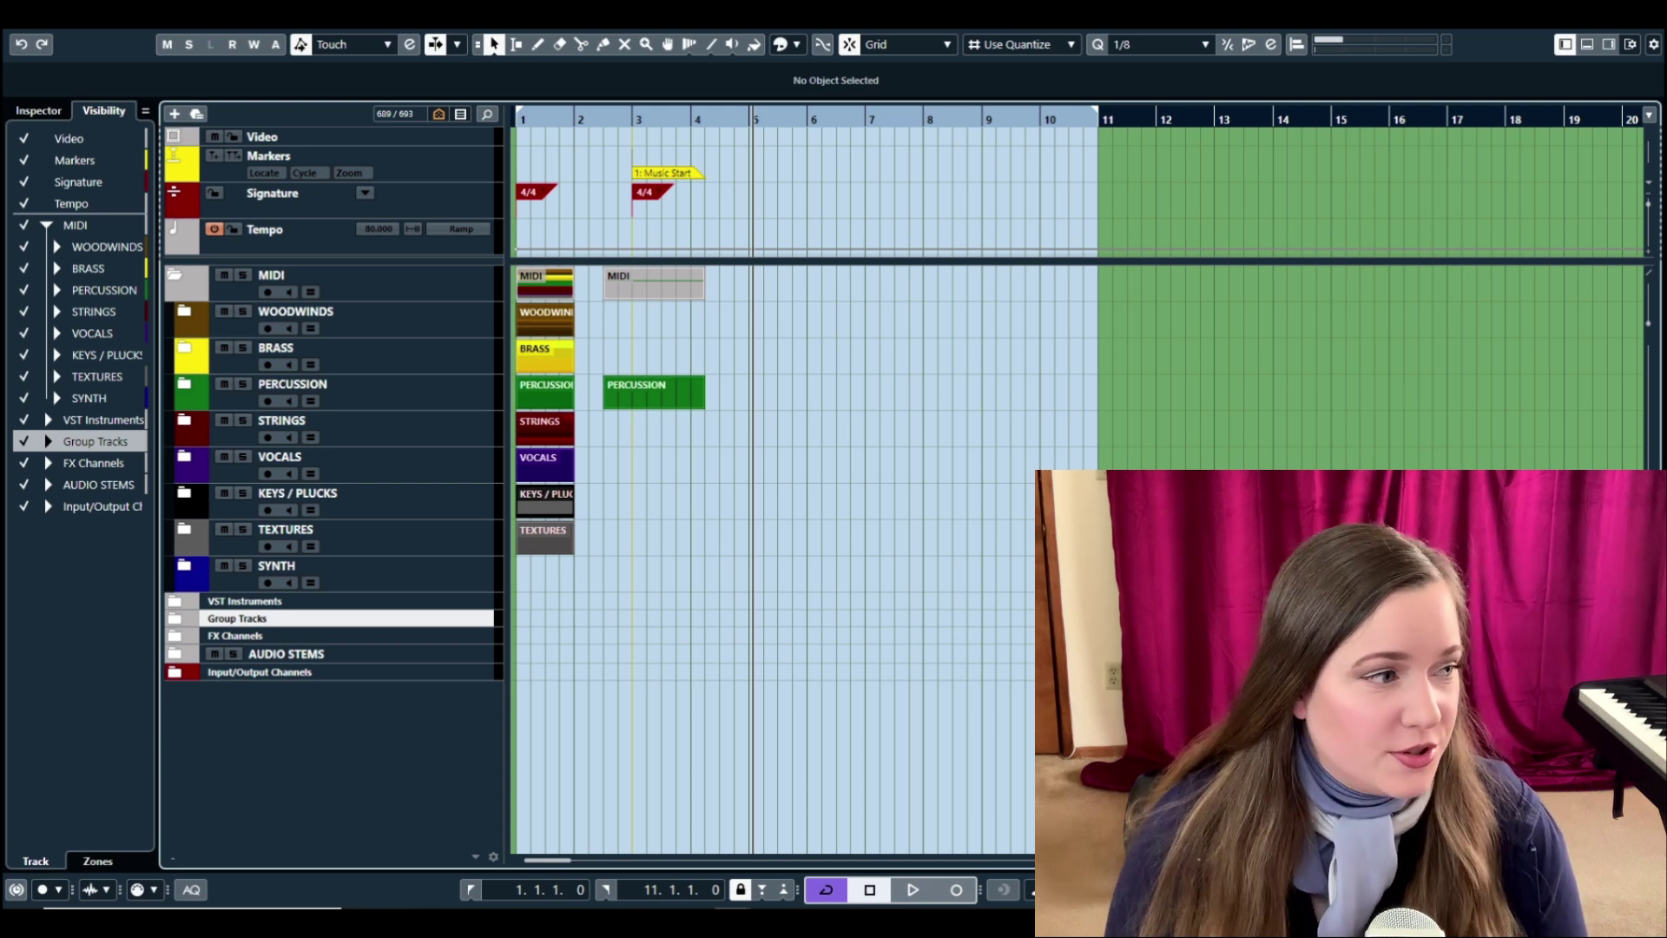
Step: Open the video export settings, review the file location, format and audio options, and close them without exporting
click(52, 31)
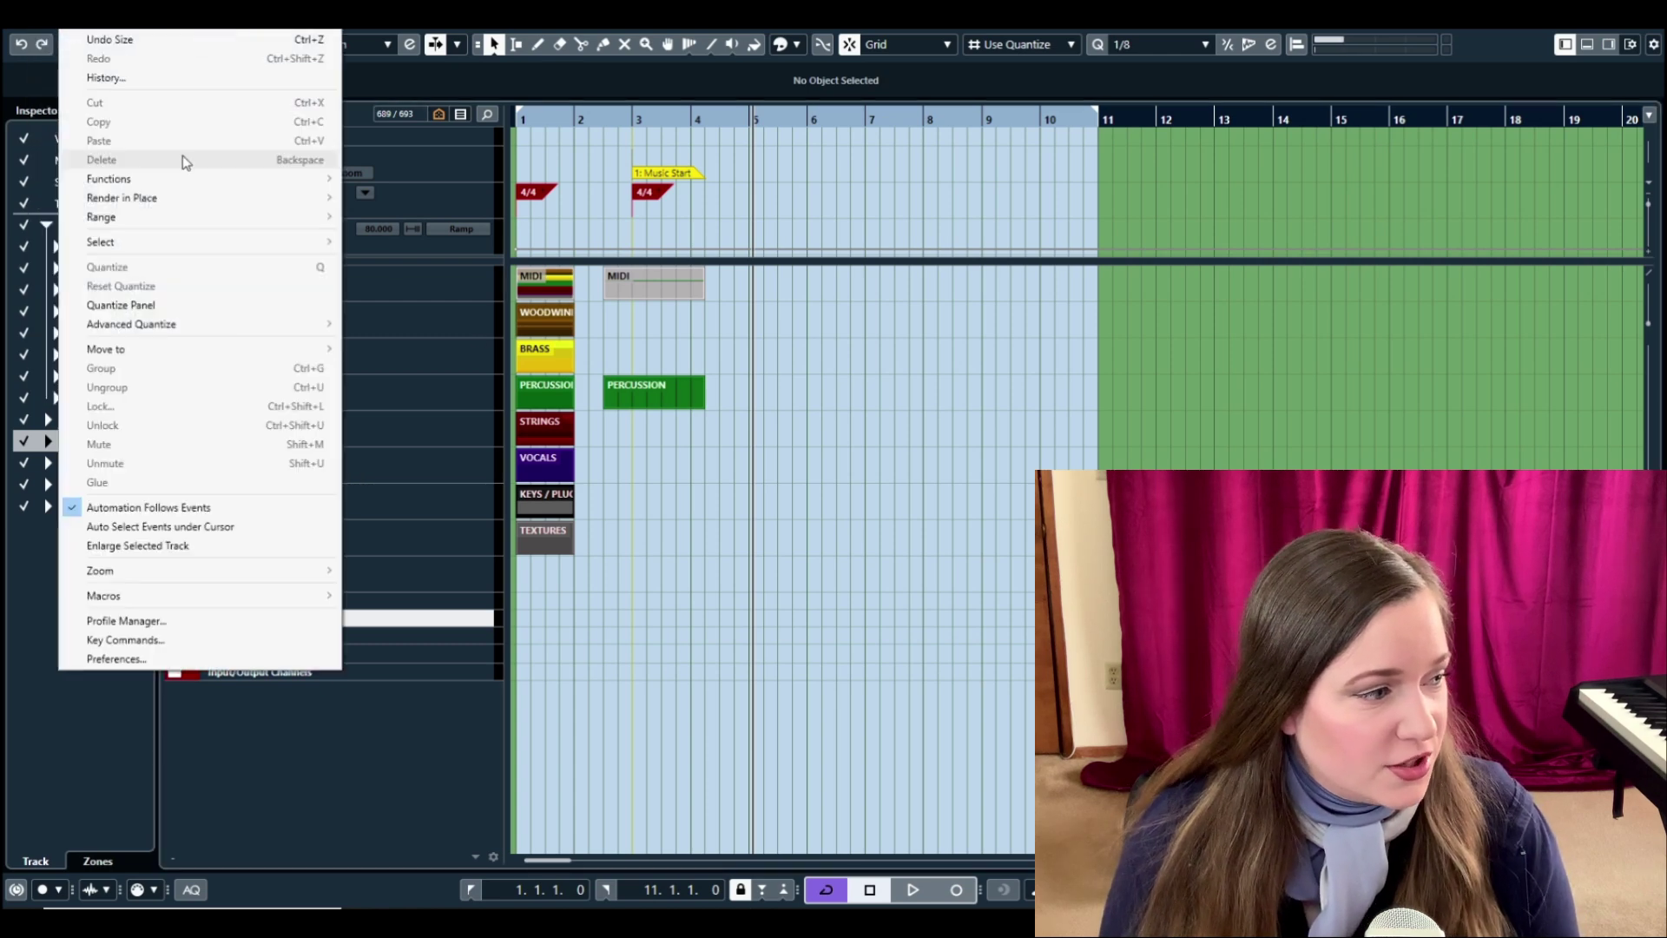
mouse_move(47, 19)
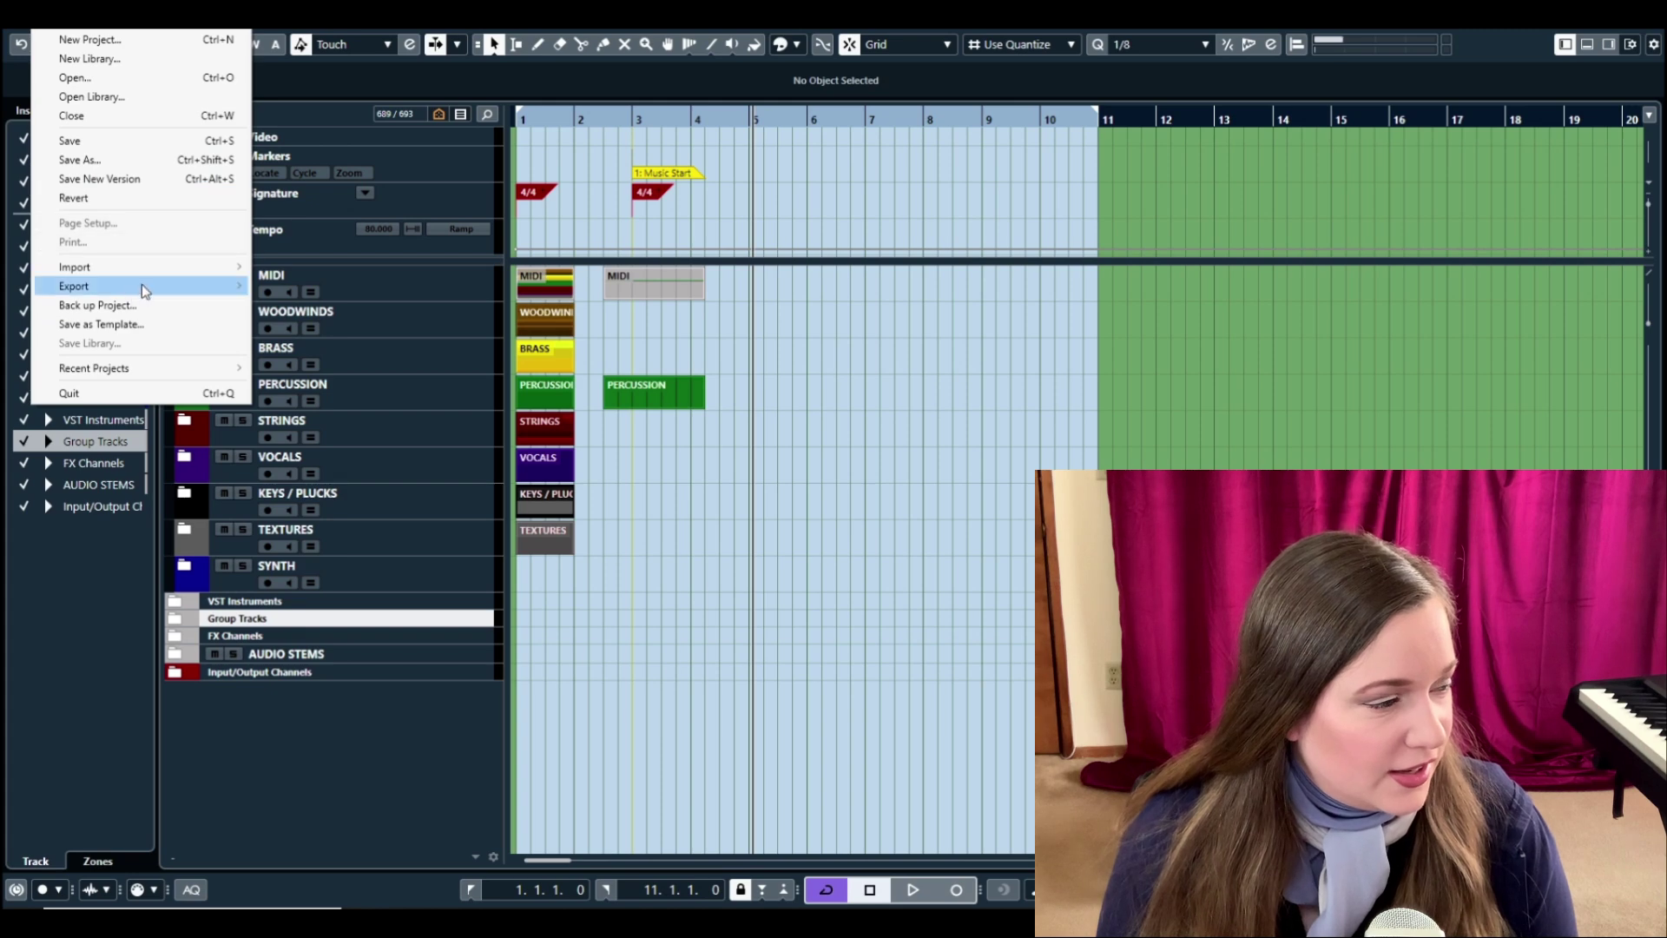
mouse_move(143, 284)
click(327, 305)
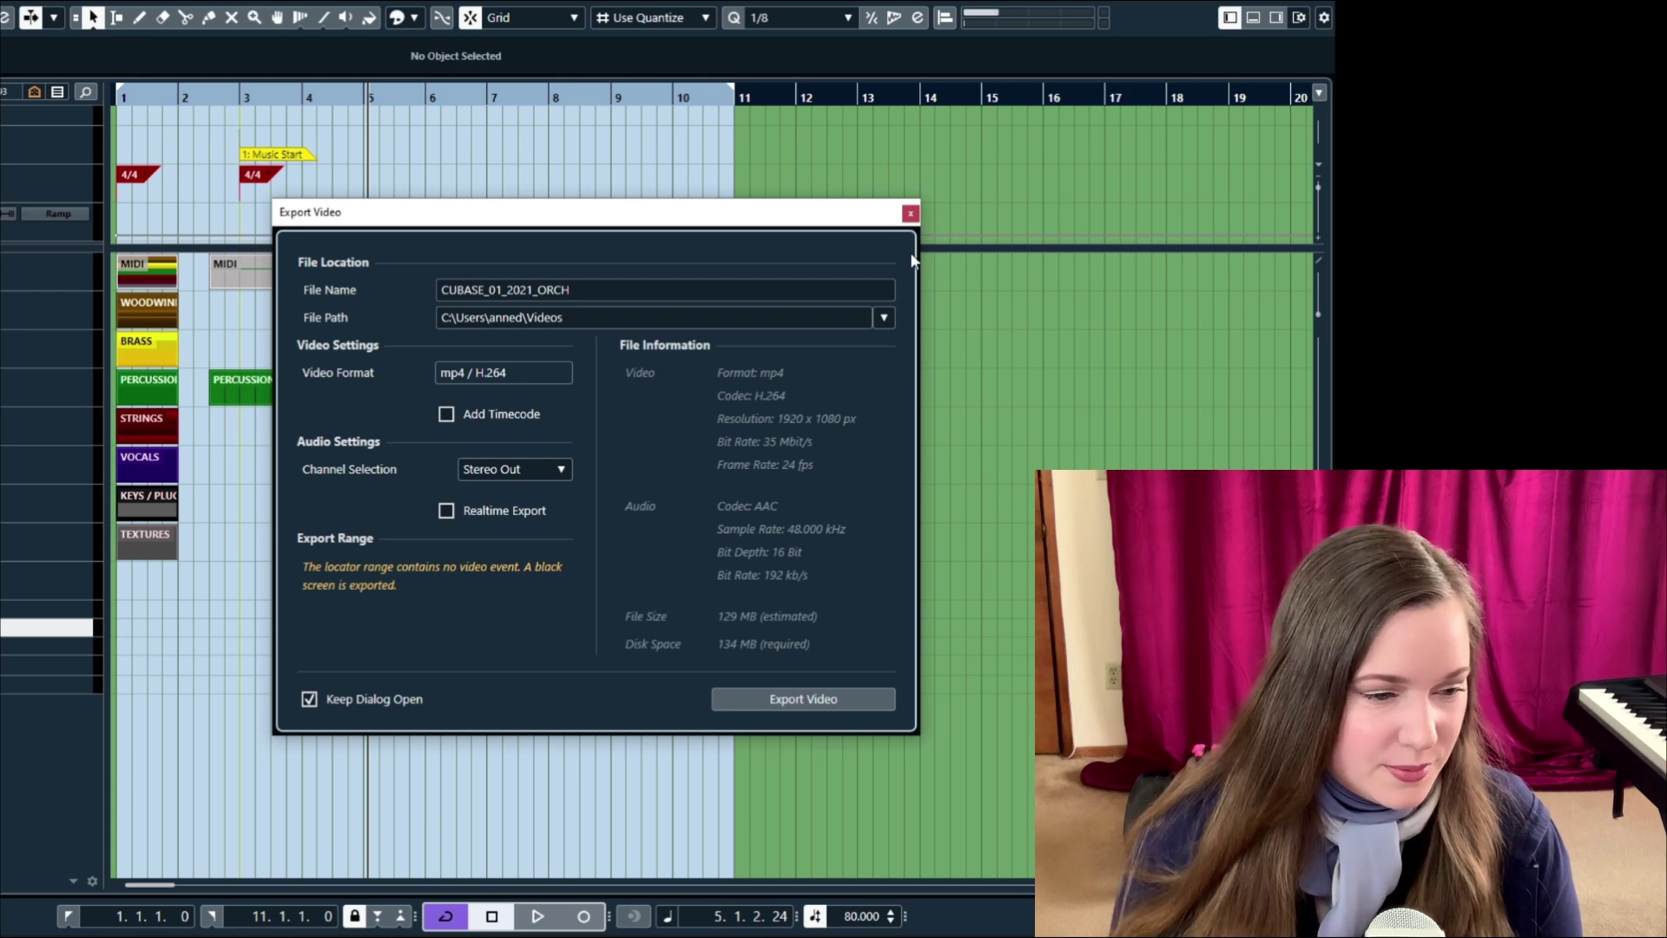
click(910, 213)
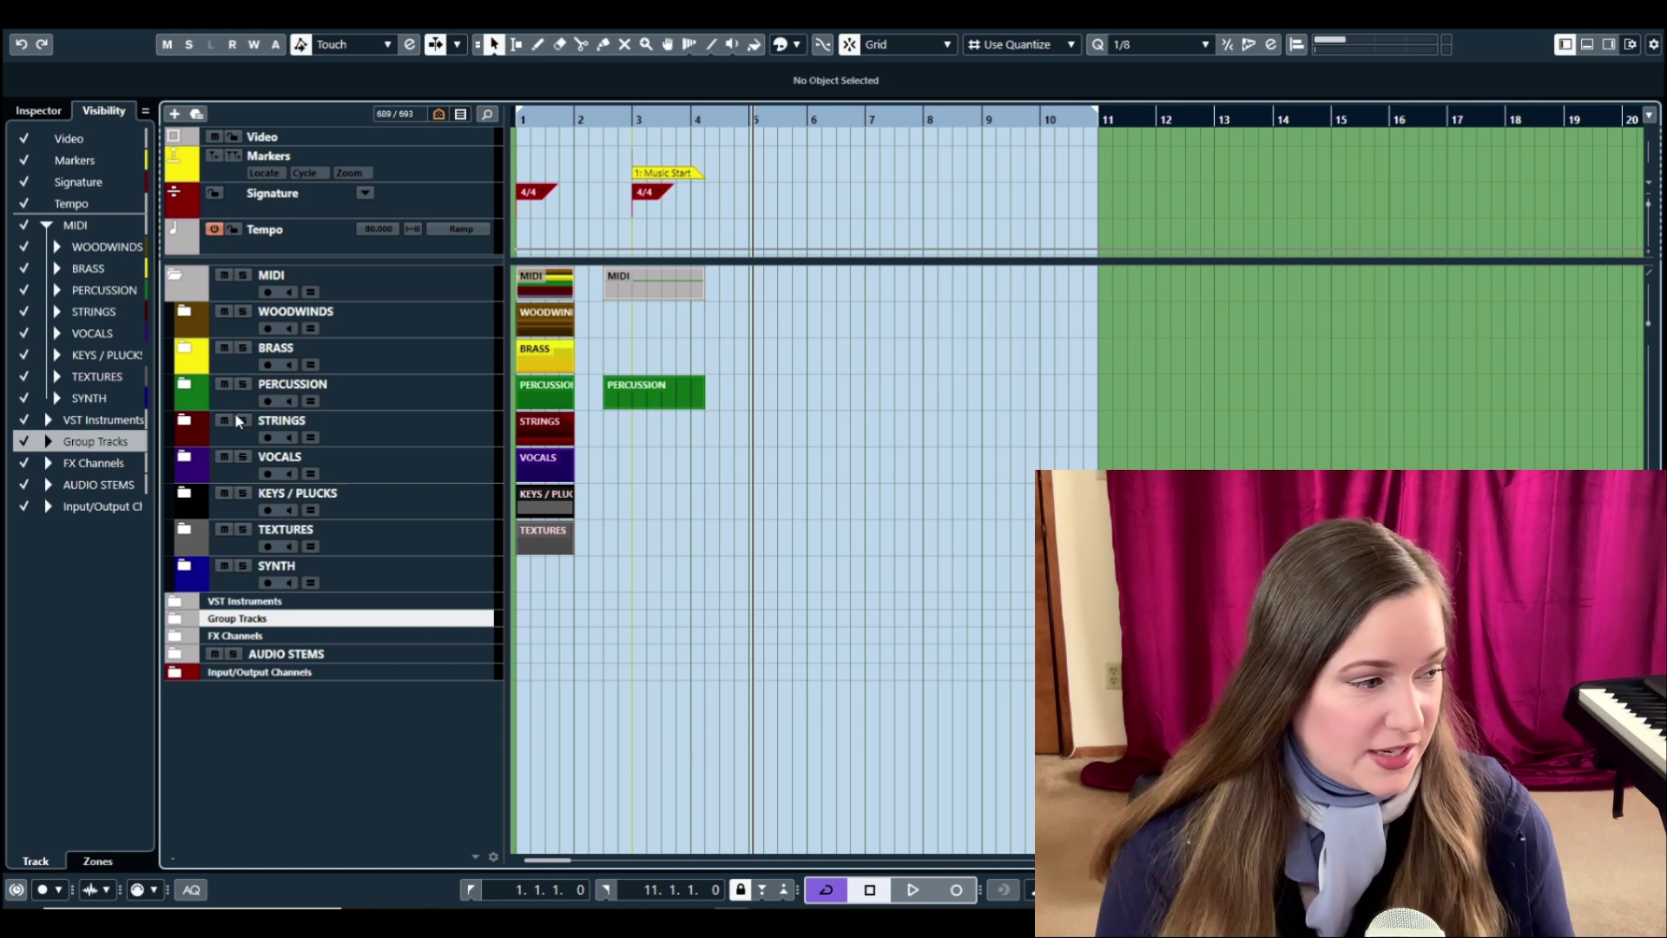
Step: Expand the KEYS / PLUCKS folder and open the Piano part in bar 1 for note editing
click(192, 502)
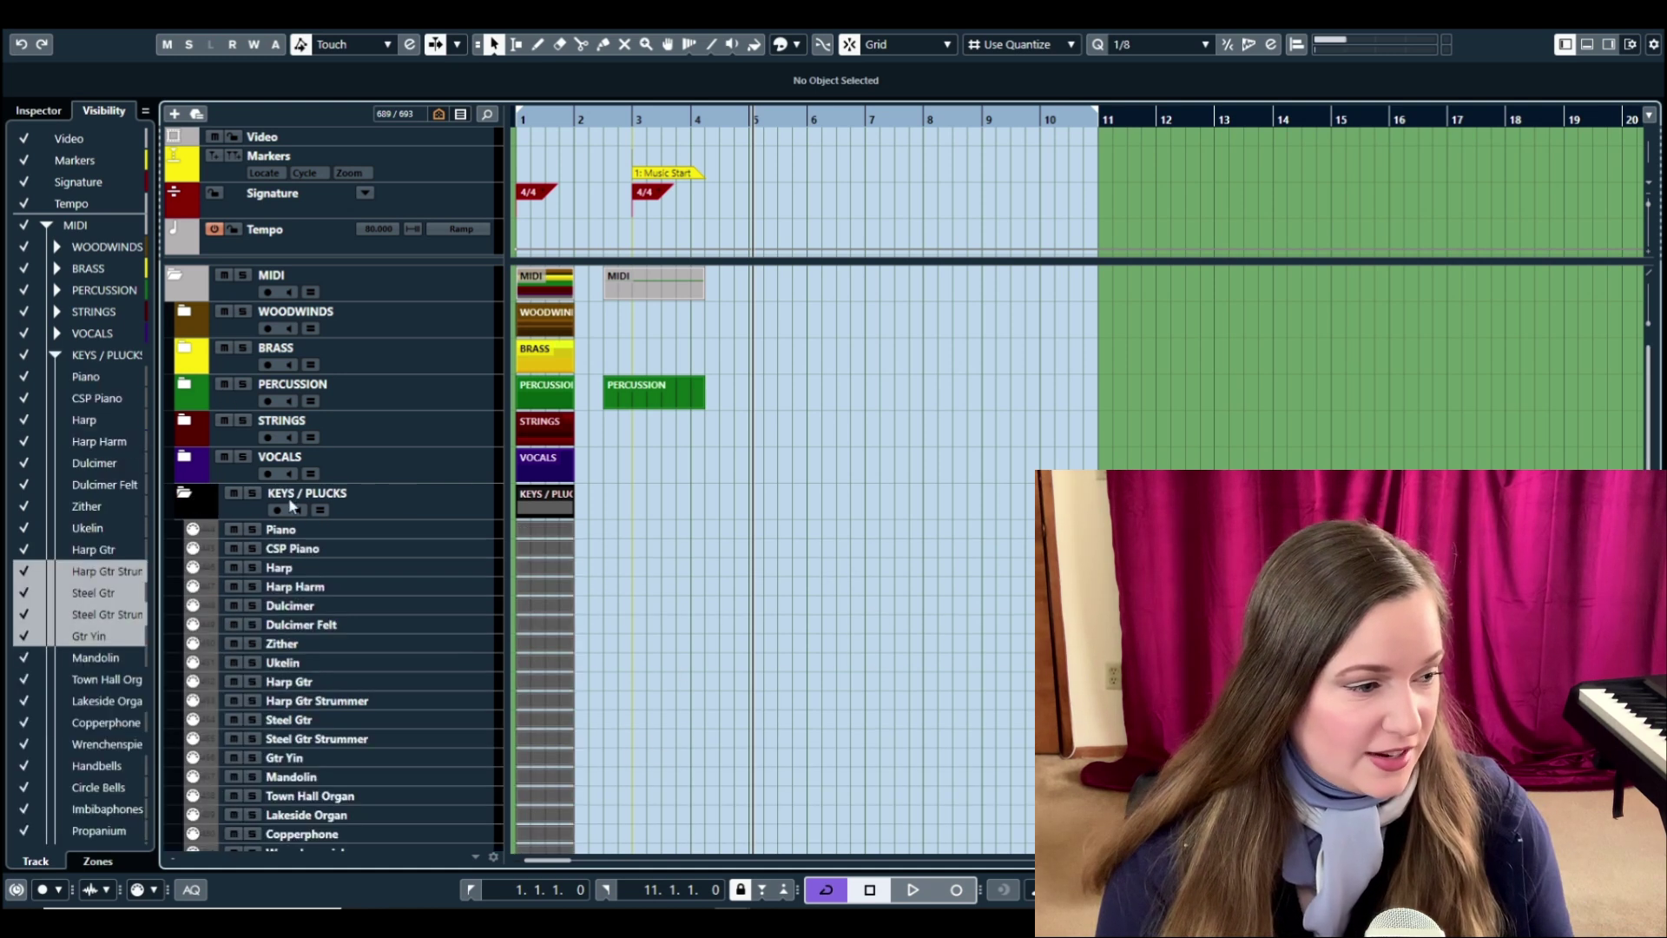
click(549, 526)
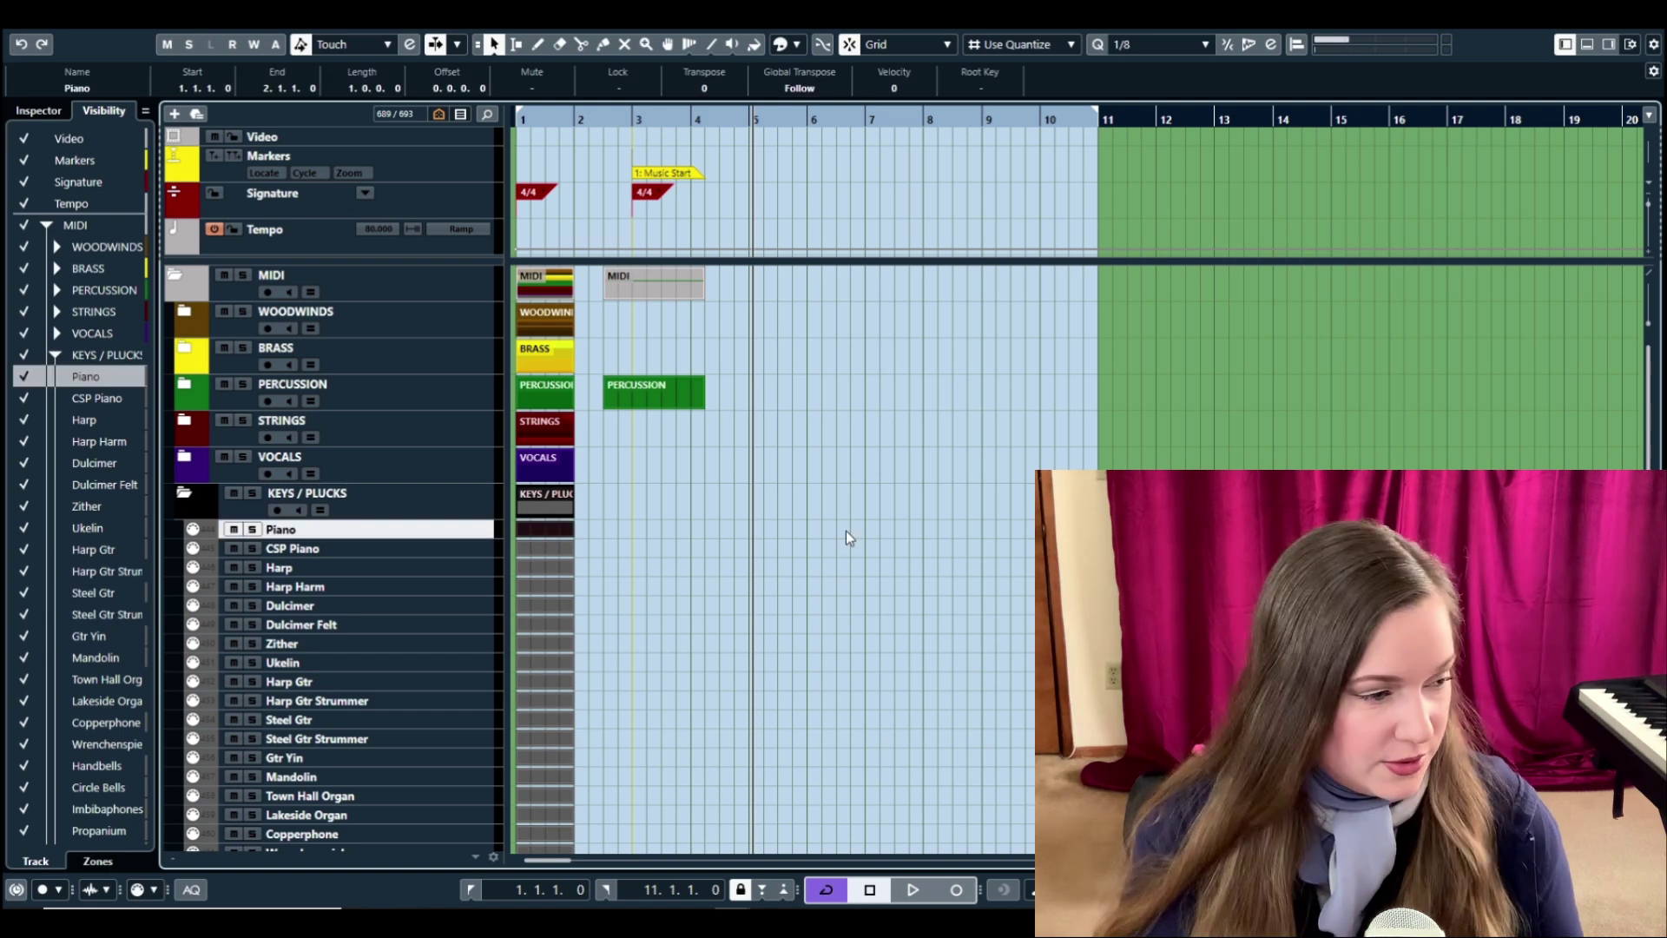
key(space)
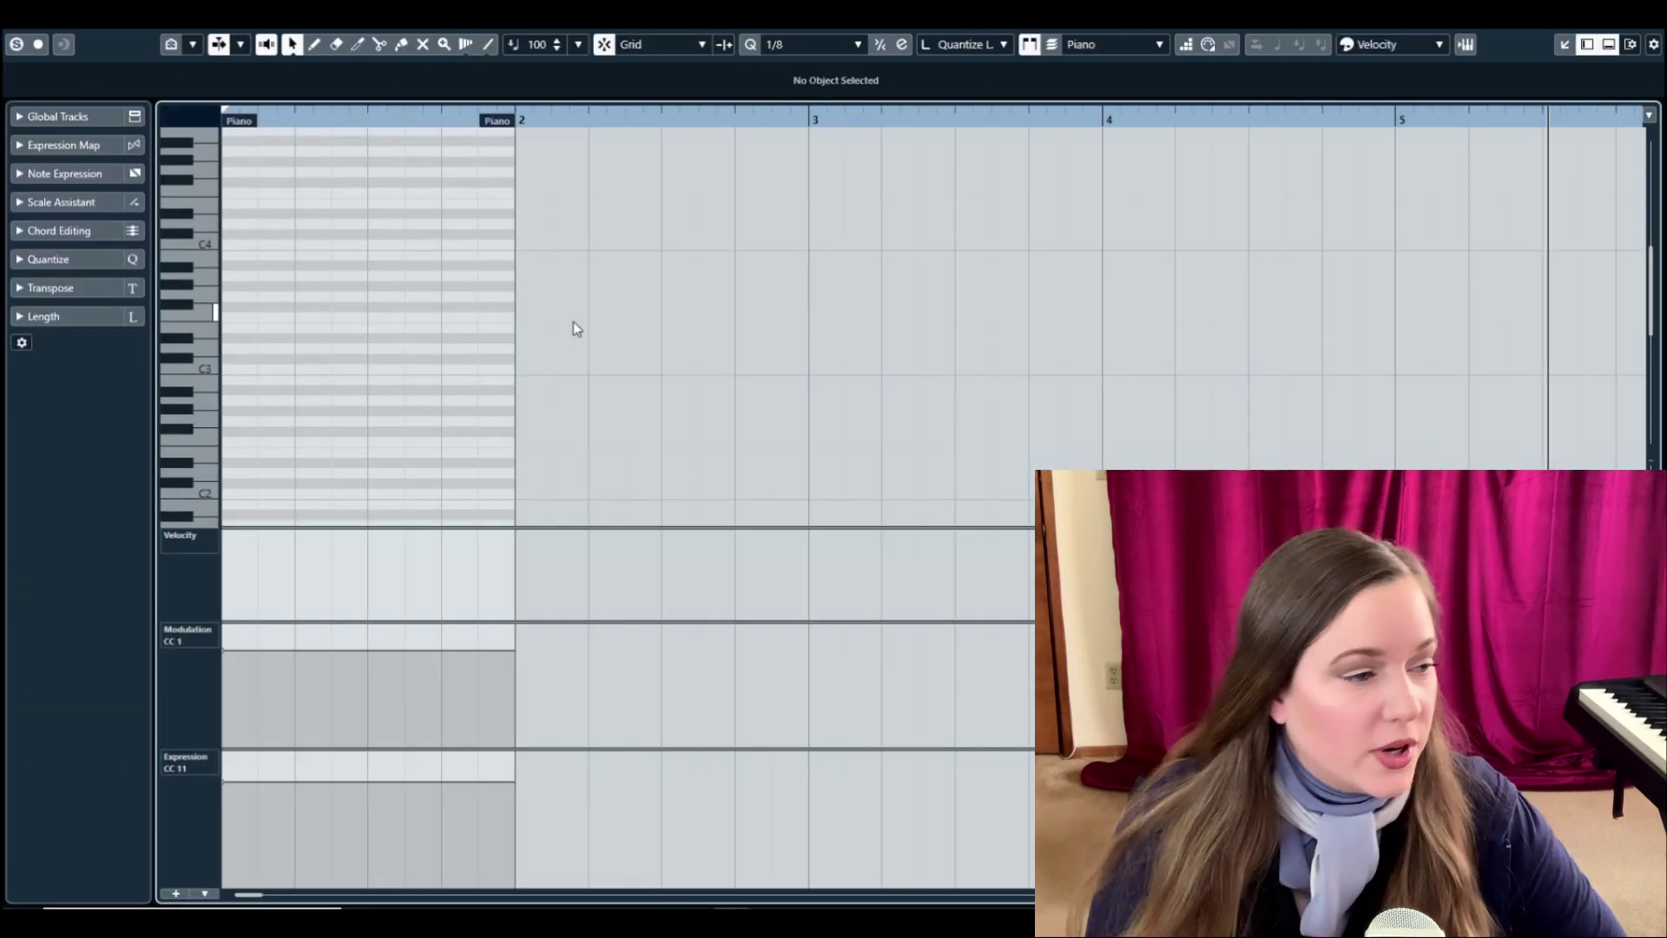
key(Return)
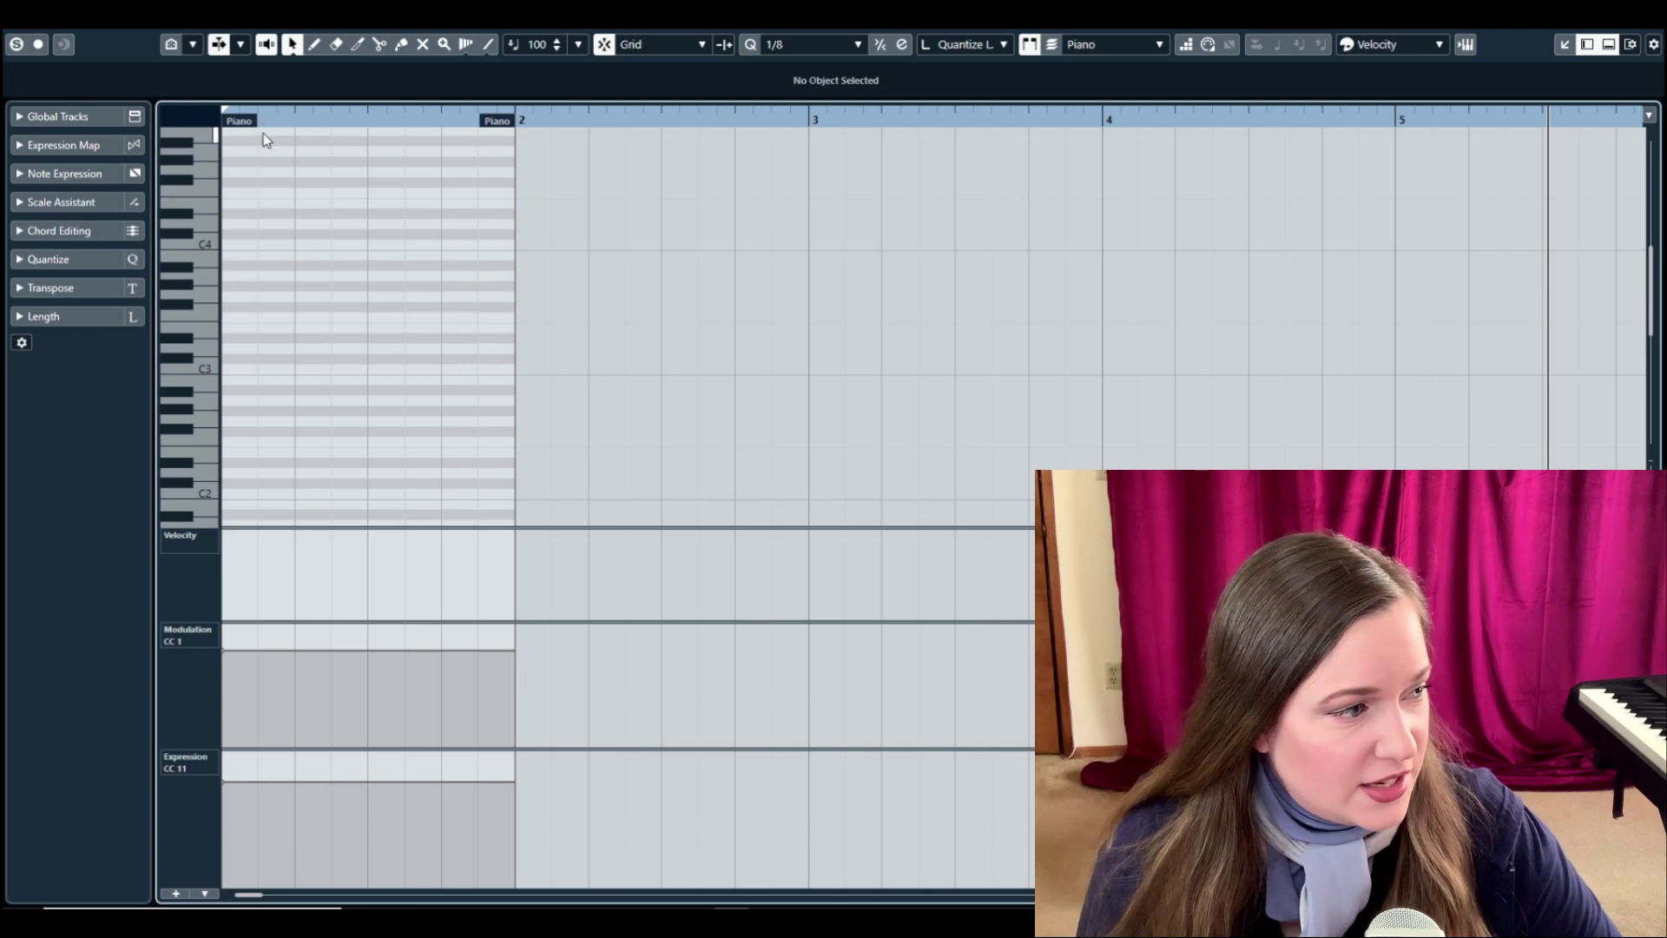
Step: Display the Video, Markers, Signature and Tempo global tracks above the piano roll
click(19, 116)
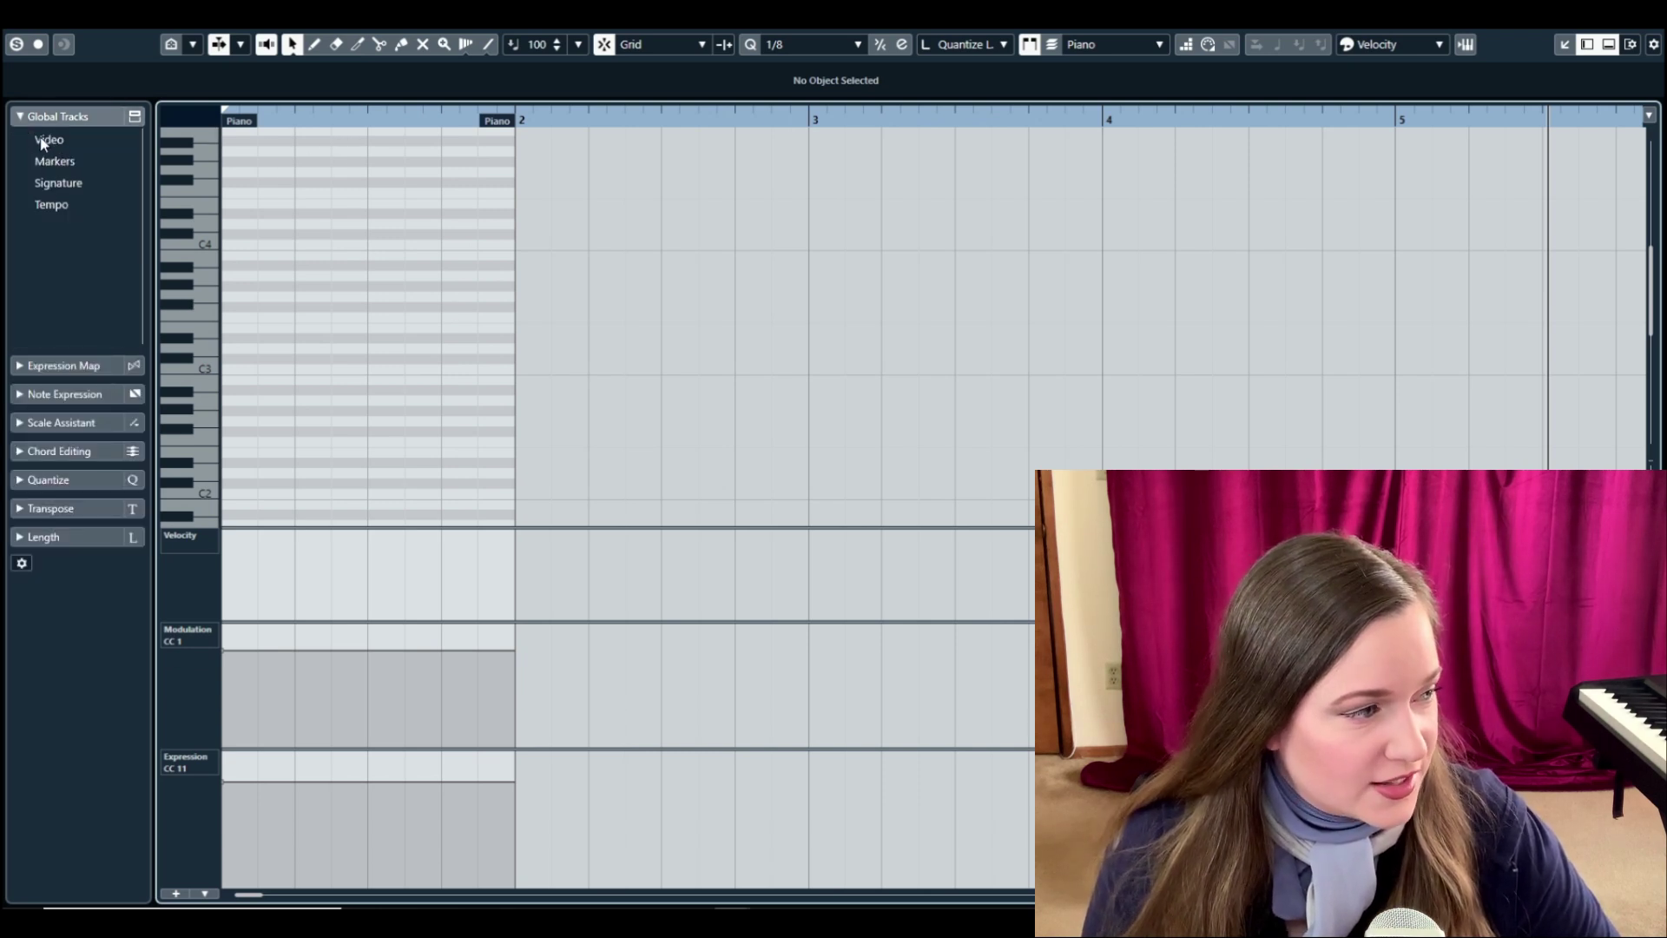
click(21, 138)
click(22, 161)
click(21, 183)
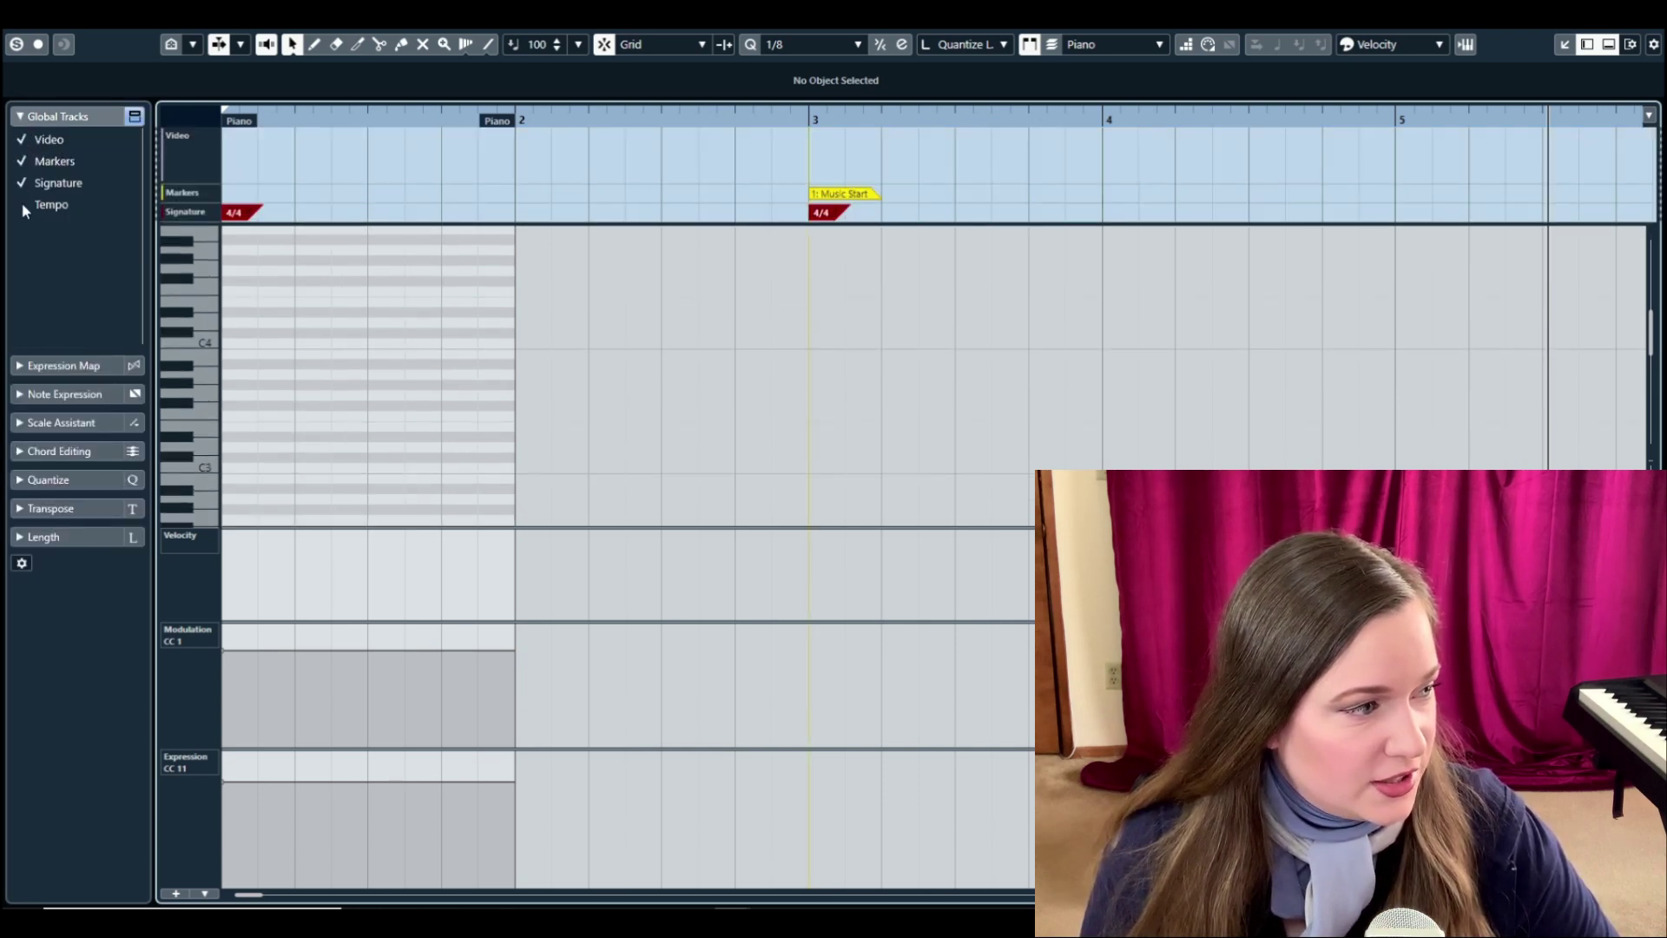
click(23, 204)
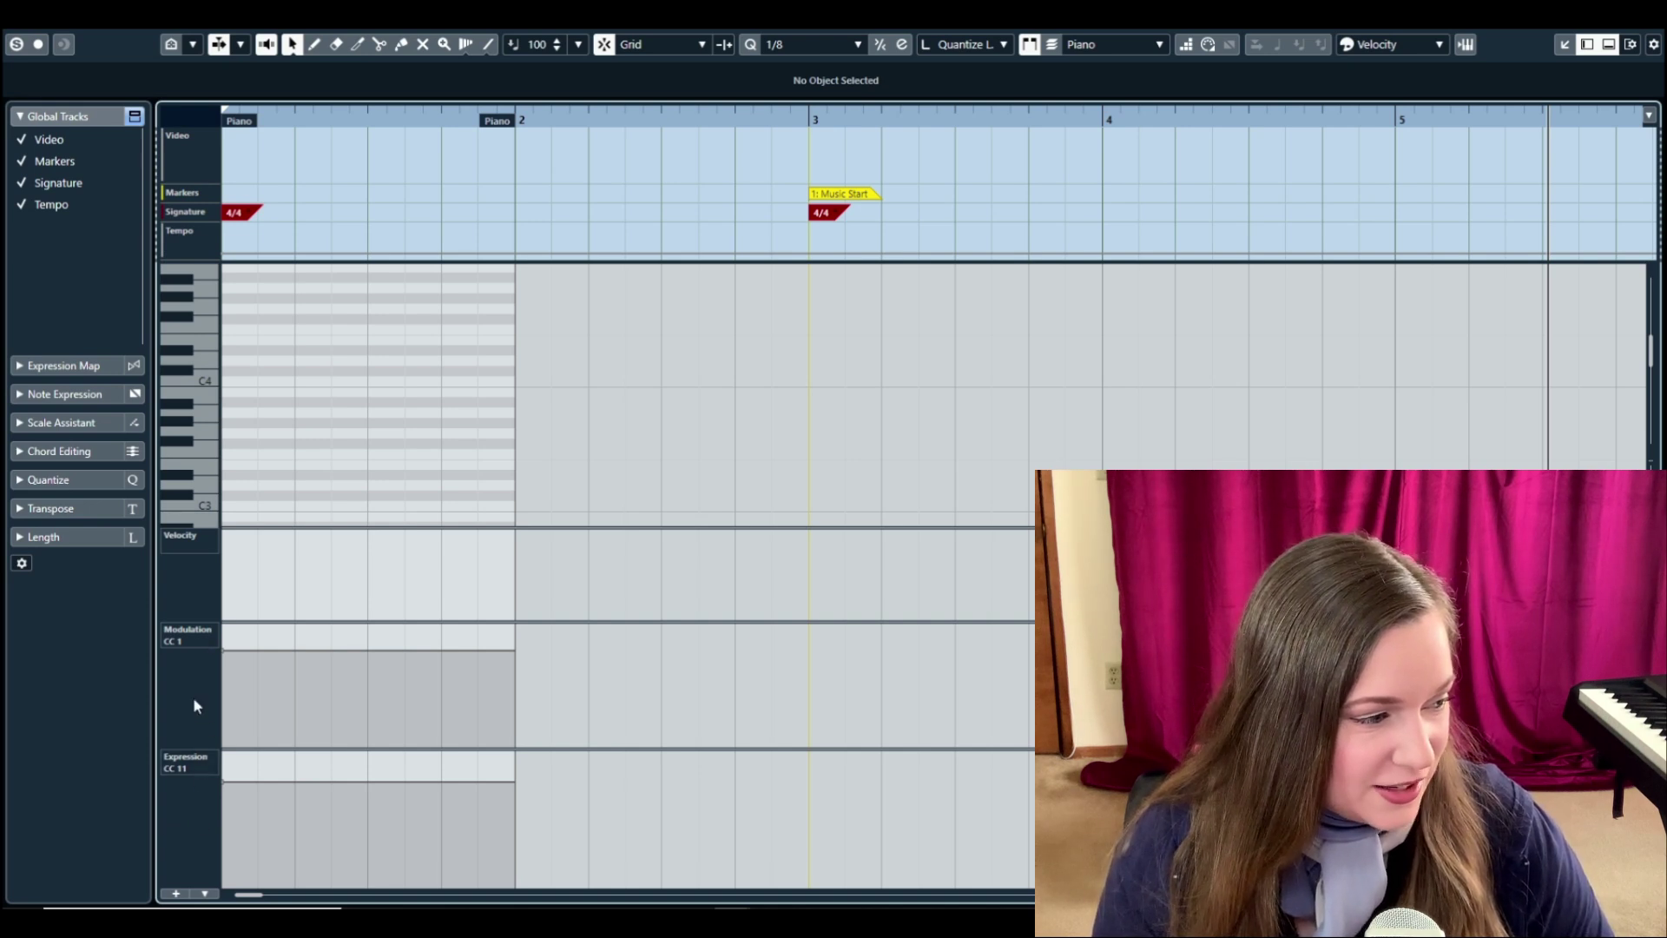
Step: Add a Pitchbend controller lane below Expression and enlarge its height
click(174, 894)
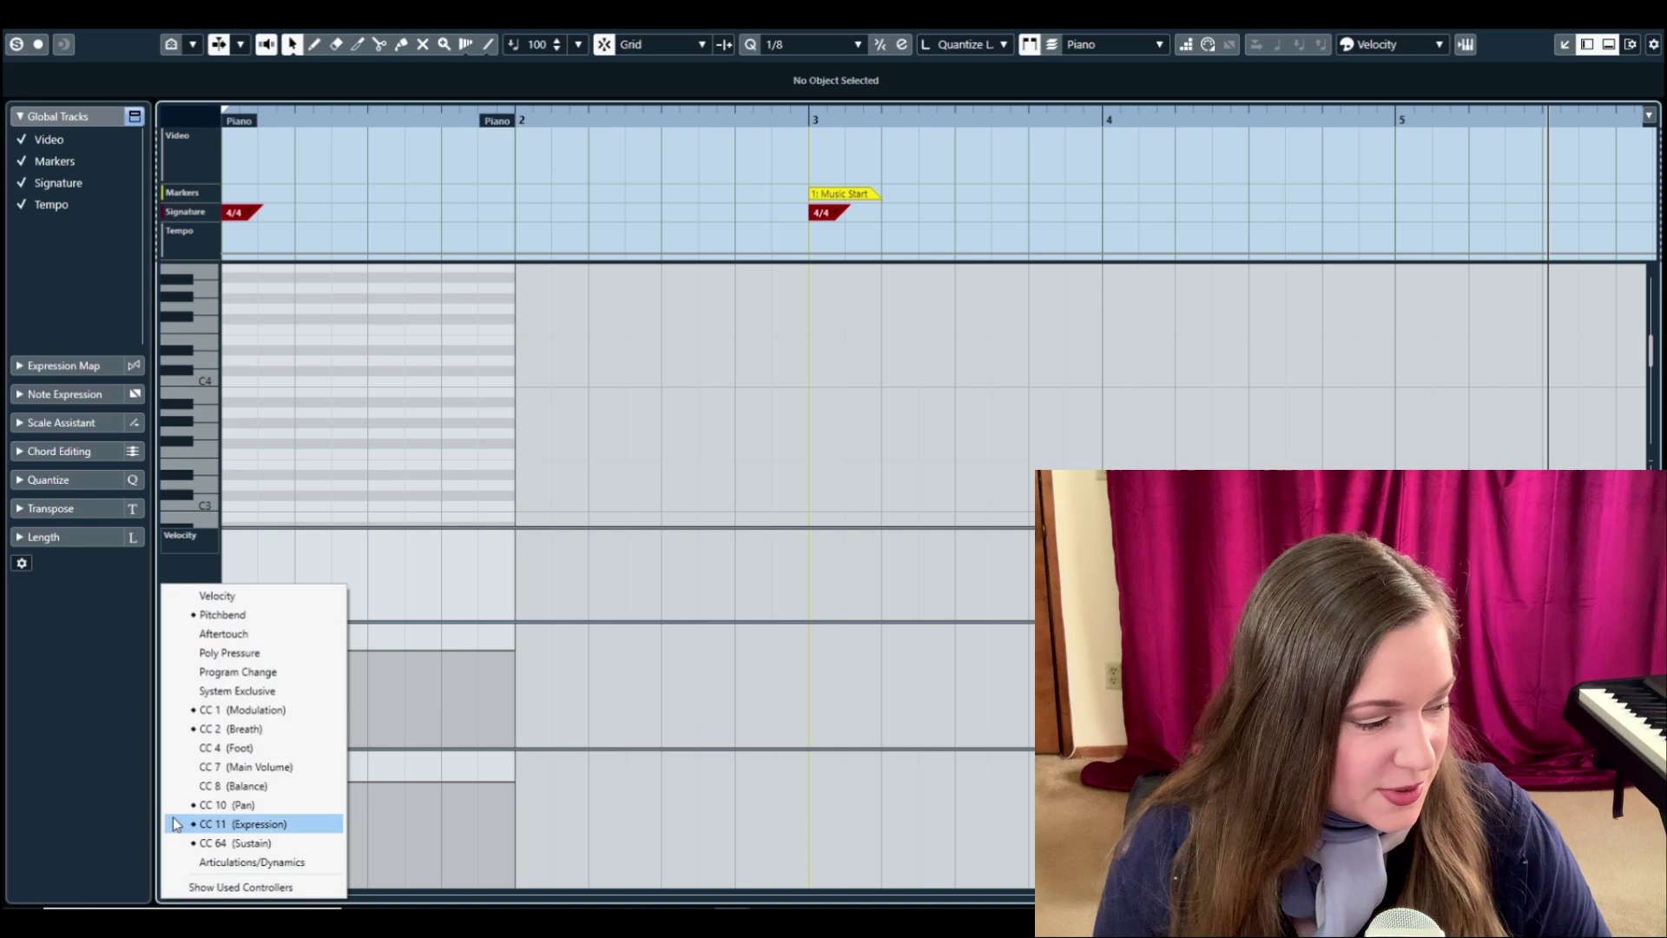
click(287, 614)
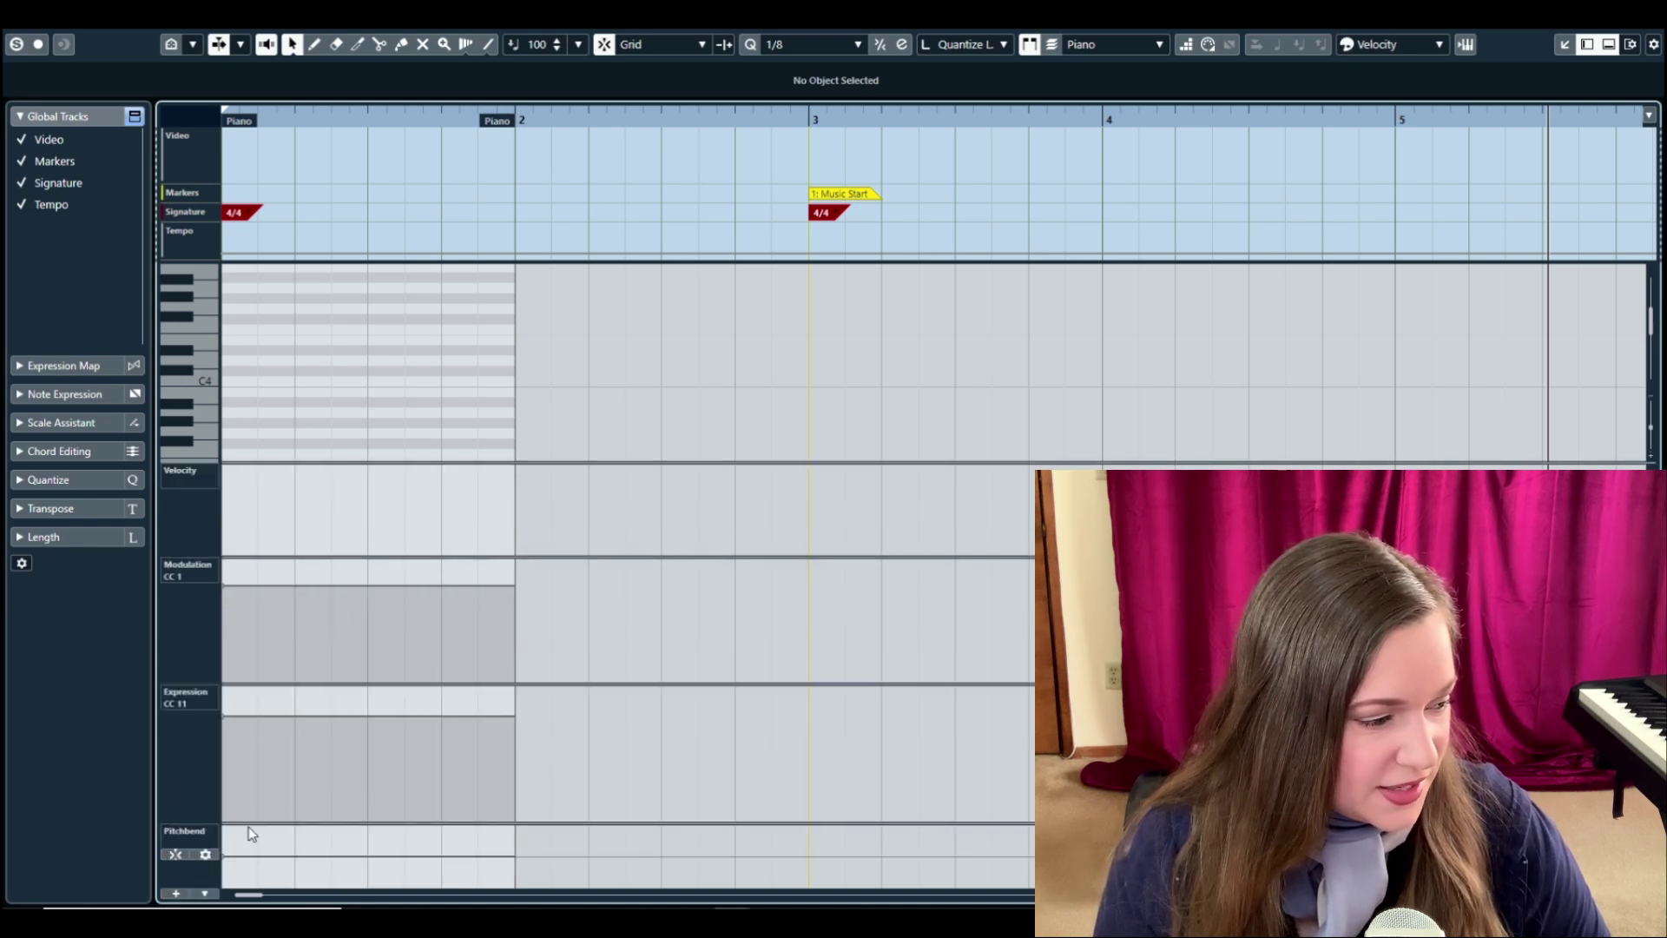
drag(249, 823, 248, 712)
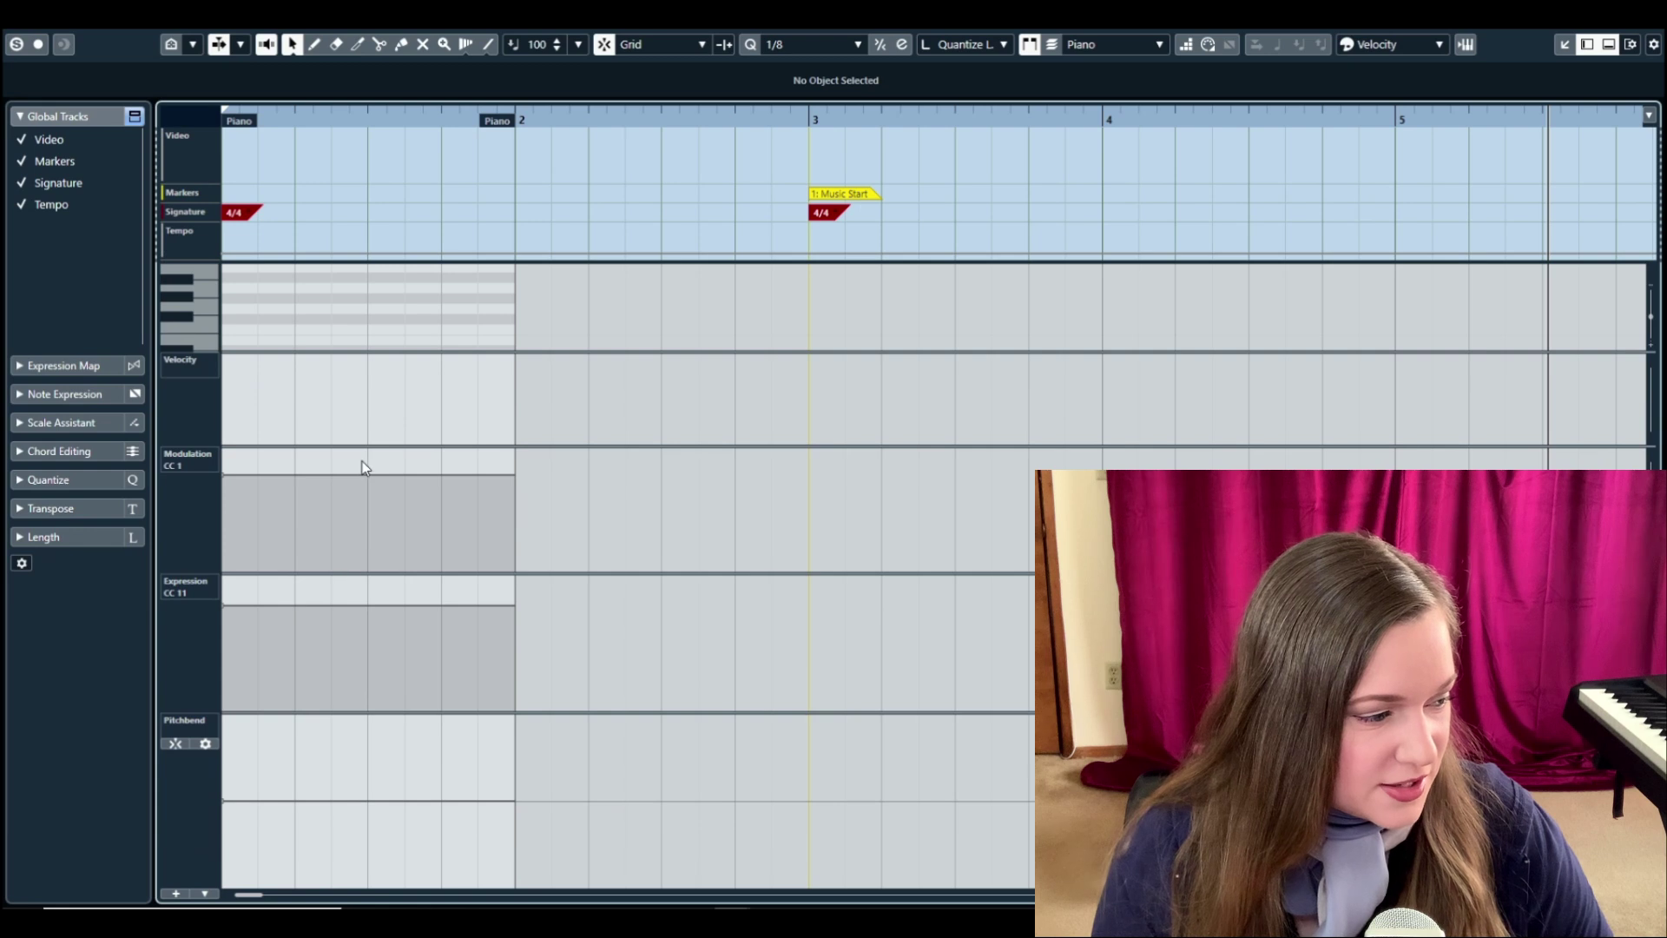
Step: Enable Show Semitones Grid for the Pitchbend lane
click(204, 743)
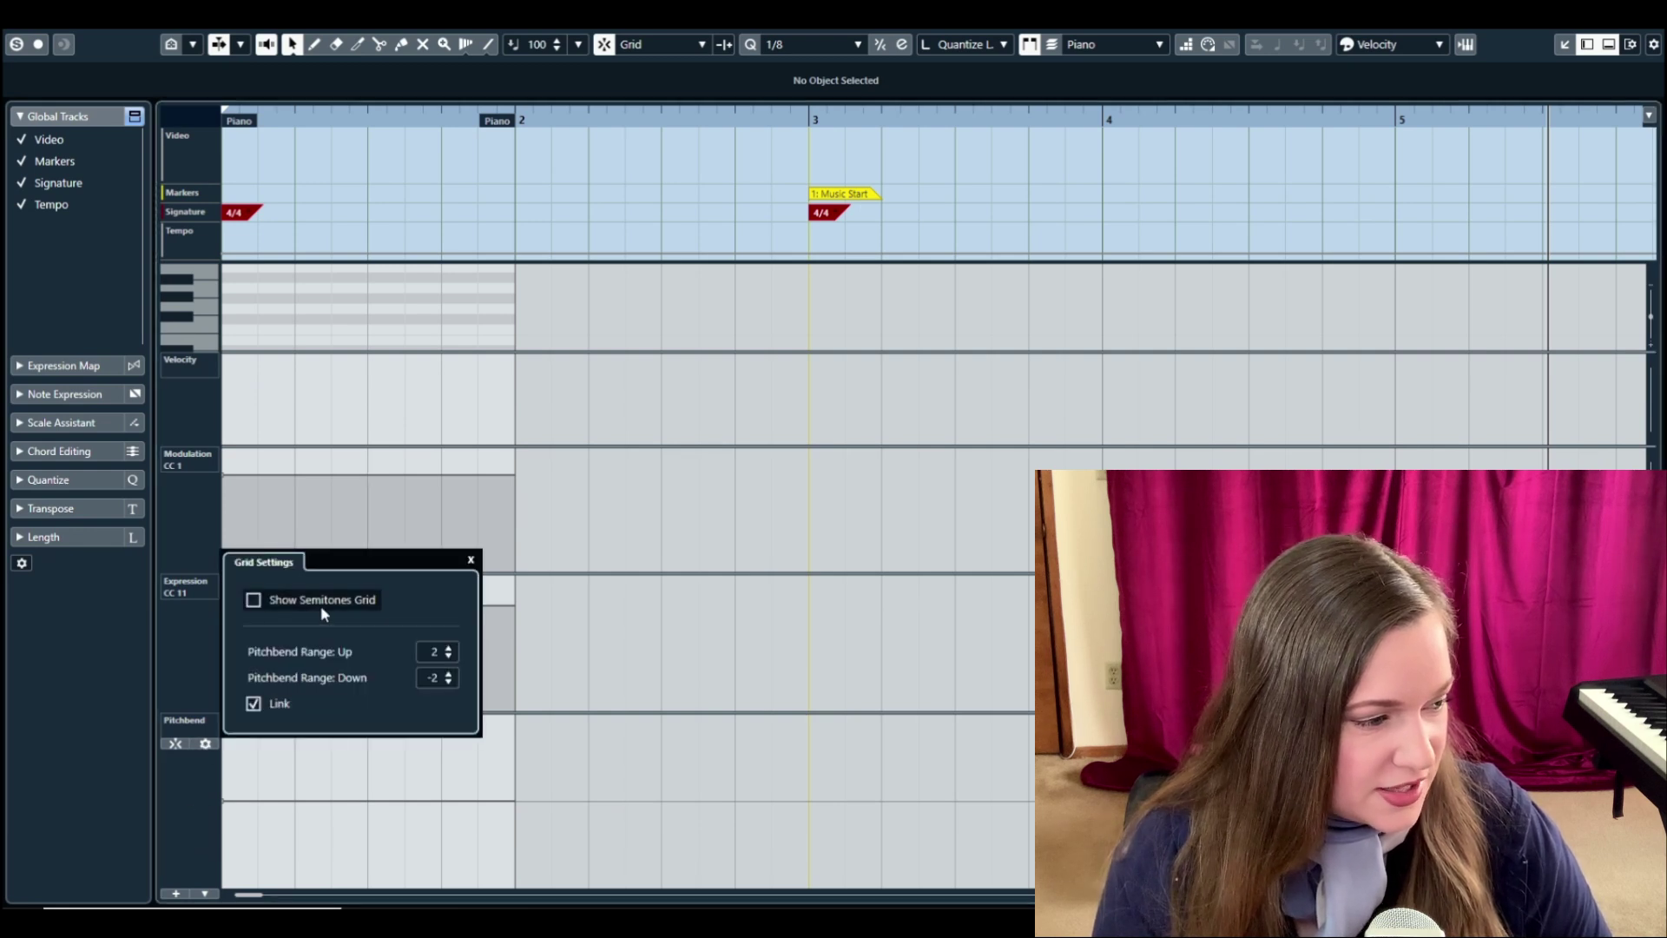
click(251, 601)
click(185, 832)
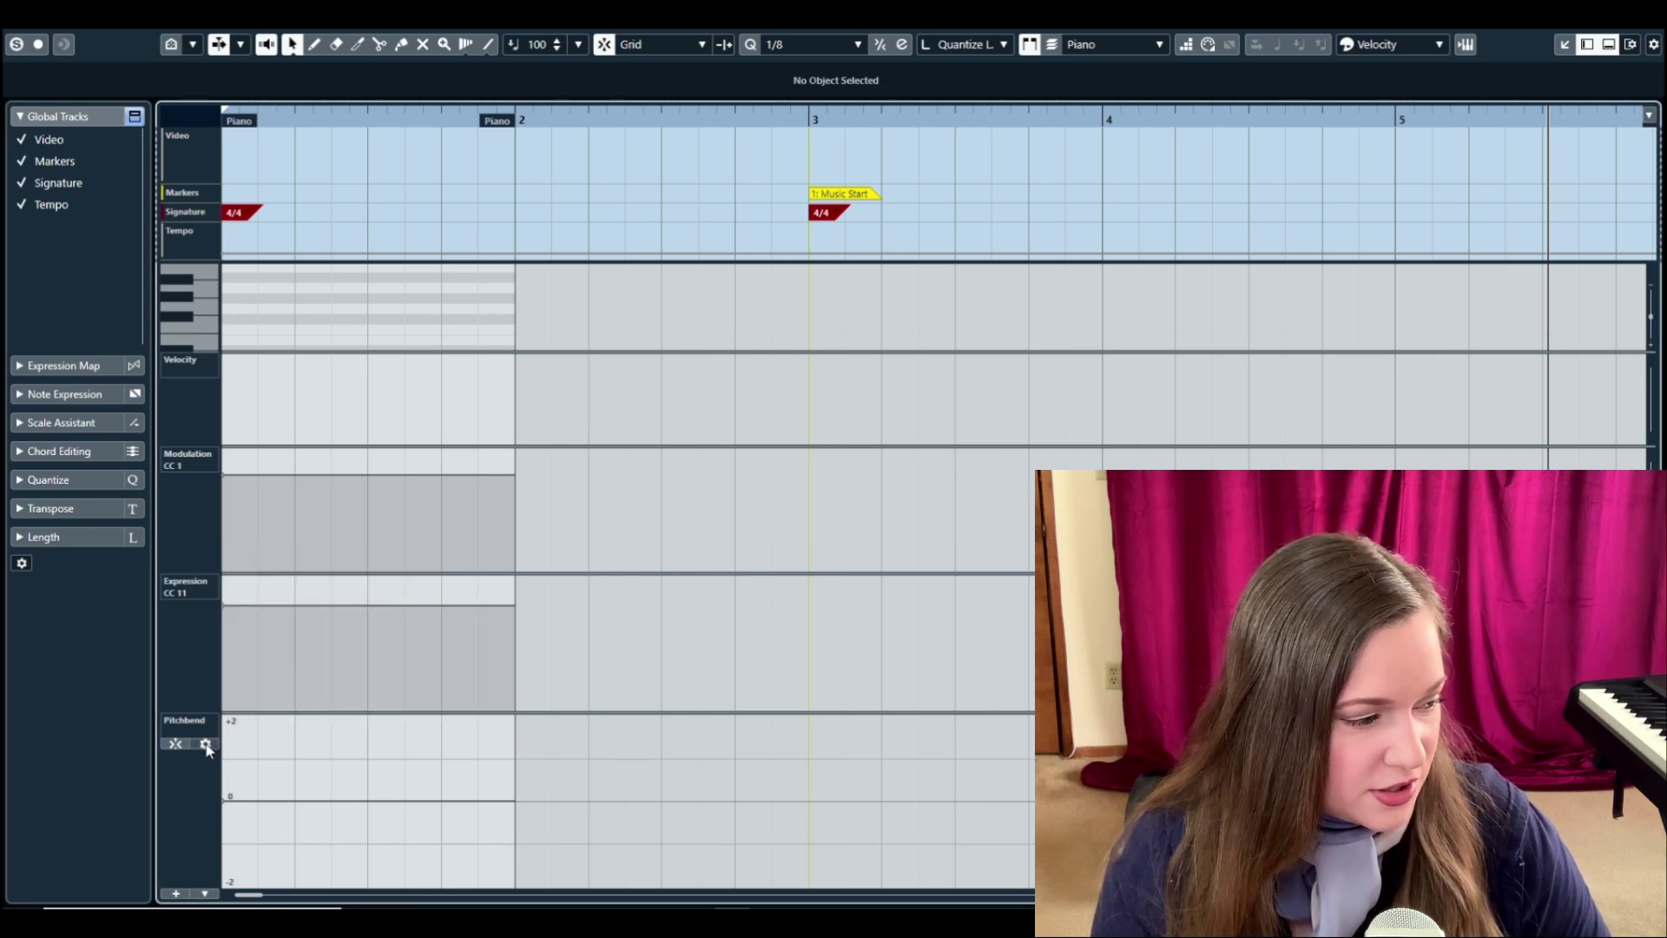
Step: Set the linked pitchbend range to 12 up and -12 down in the lane's grid settings, and close them
click(204, 743)
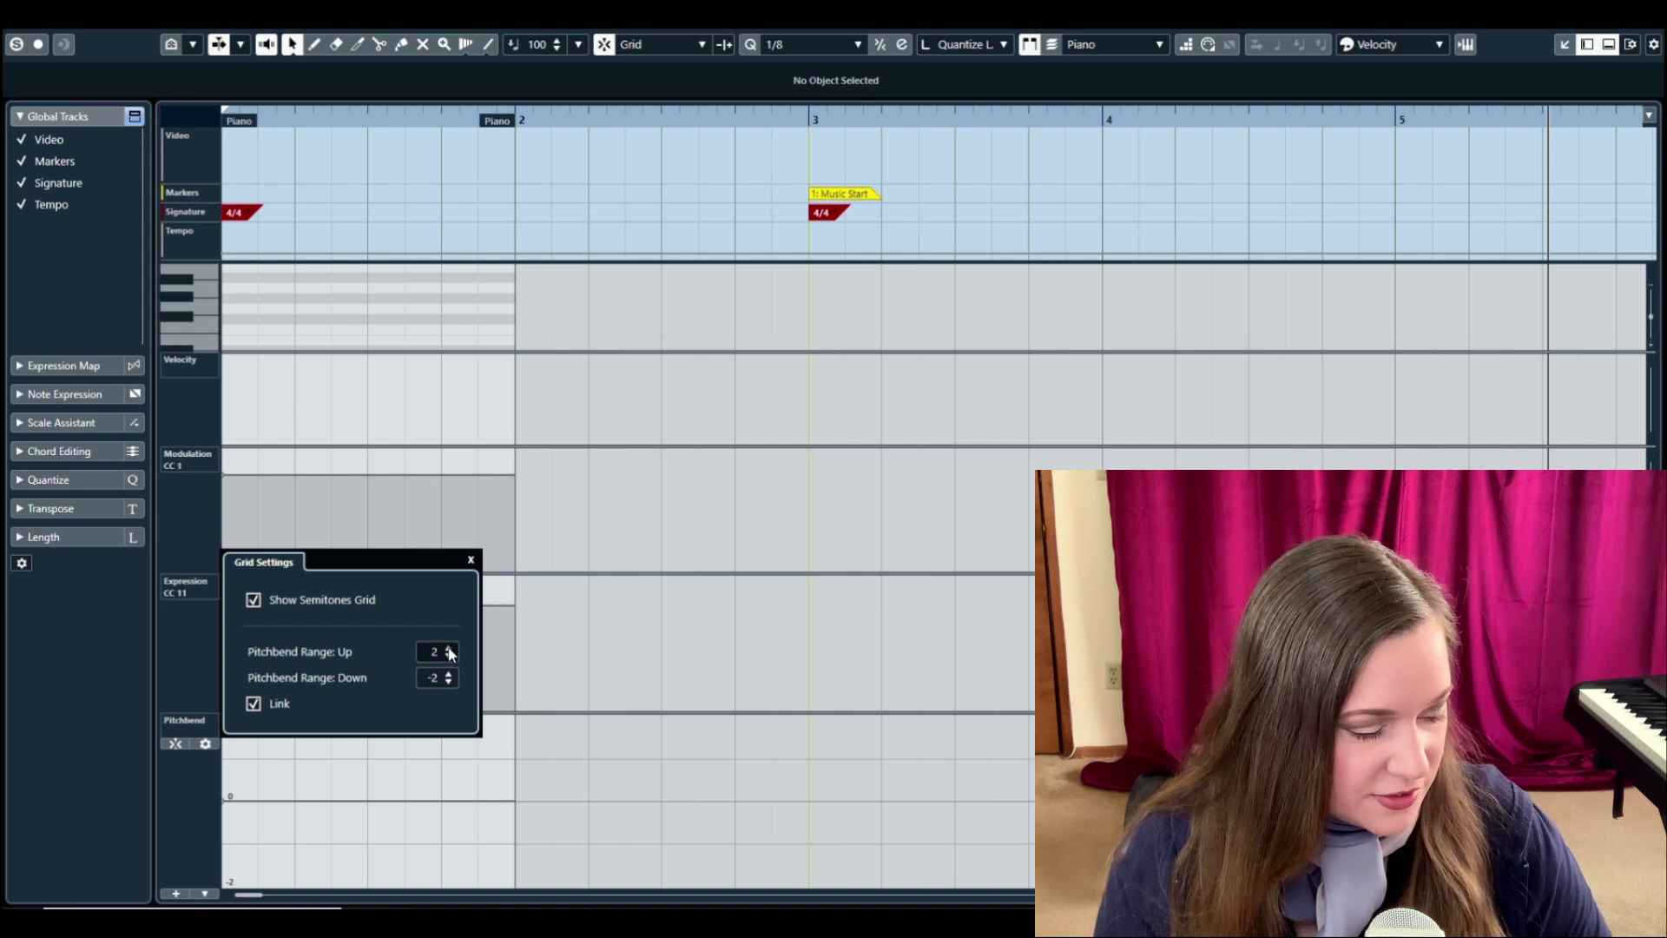
scroll(451, 653, up, 7)
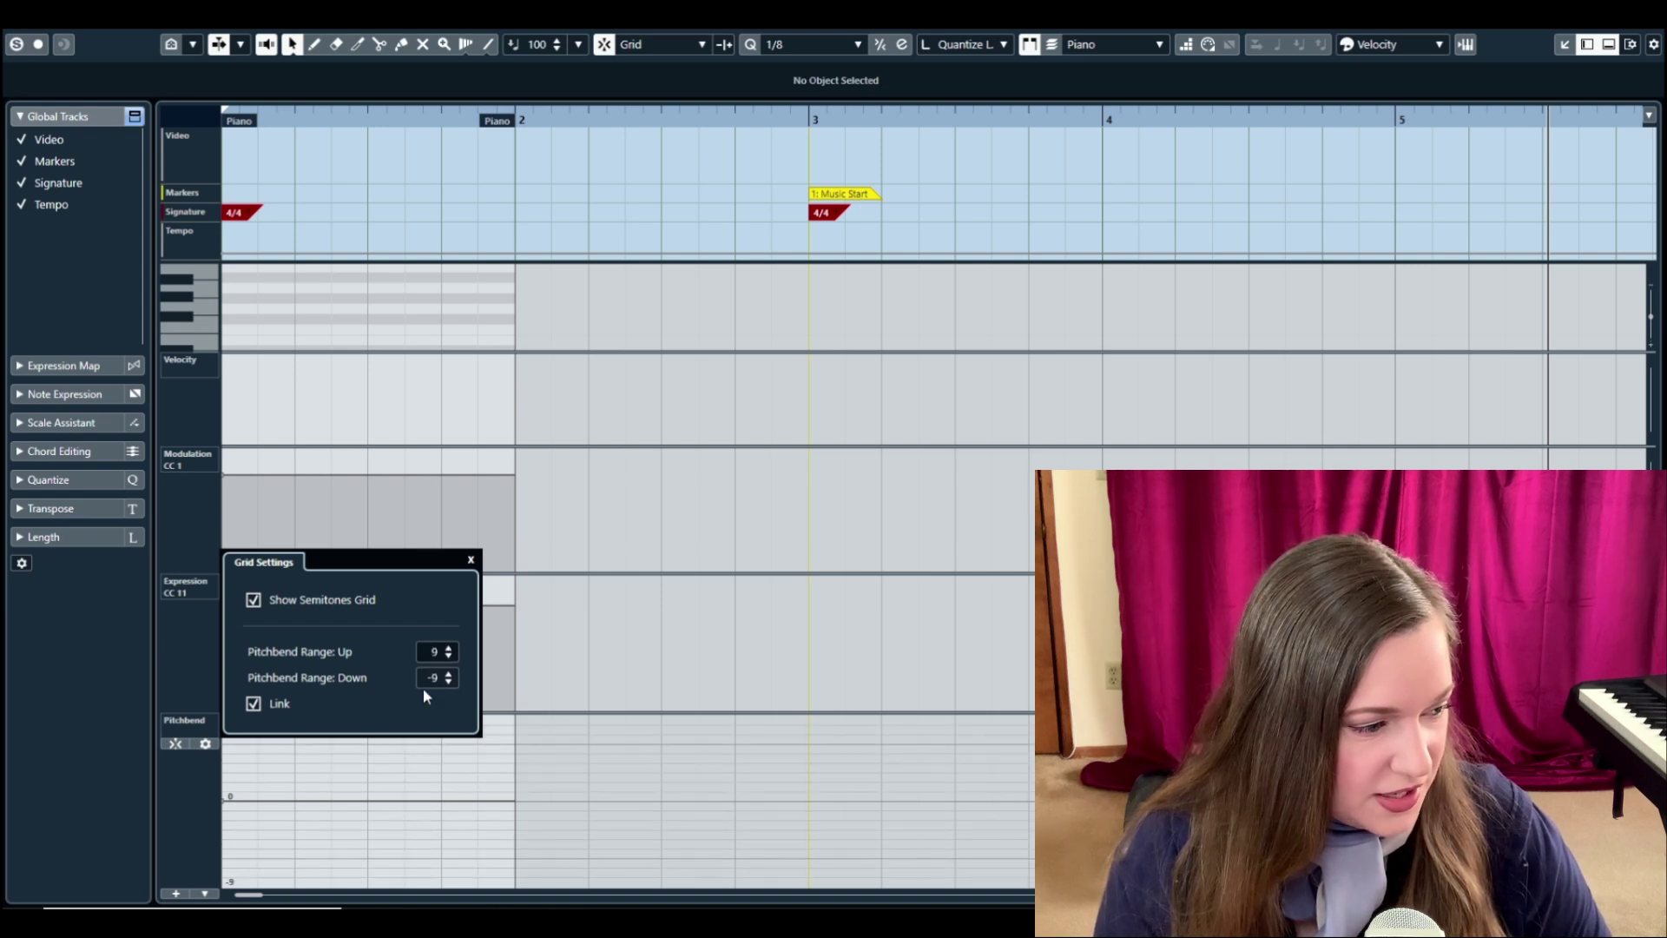
scroll(449, 658, up, 4)
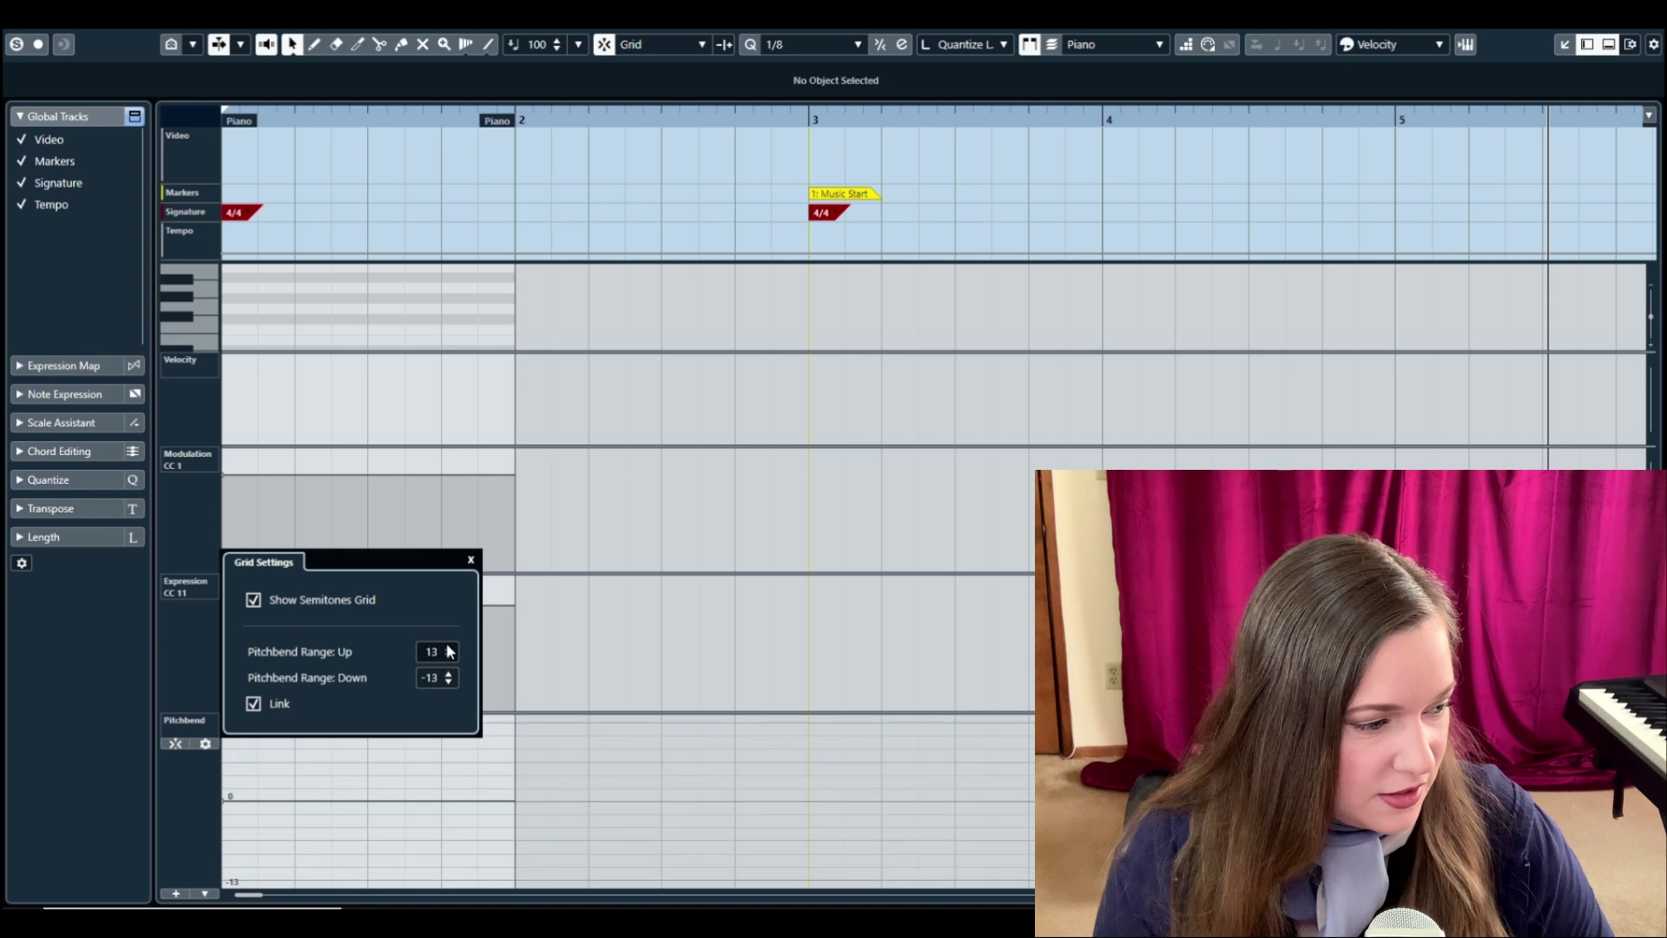
scroll(449, 661, down, 1)
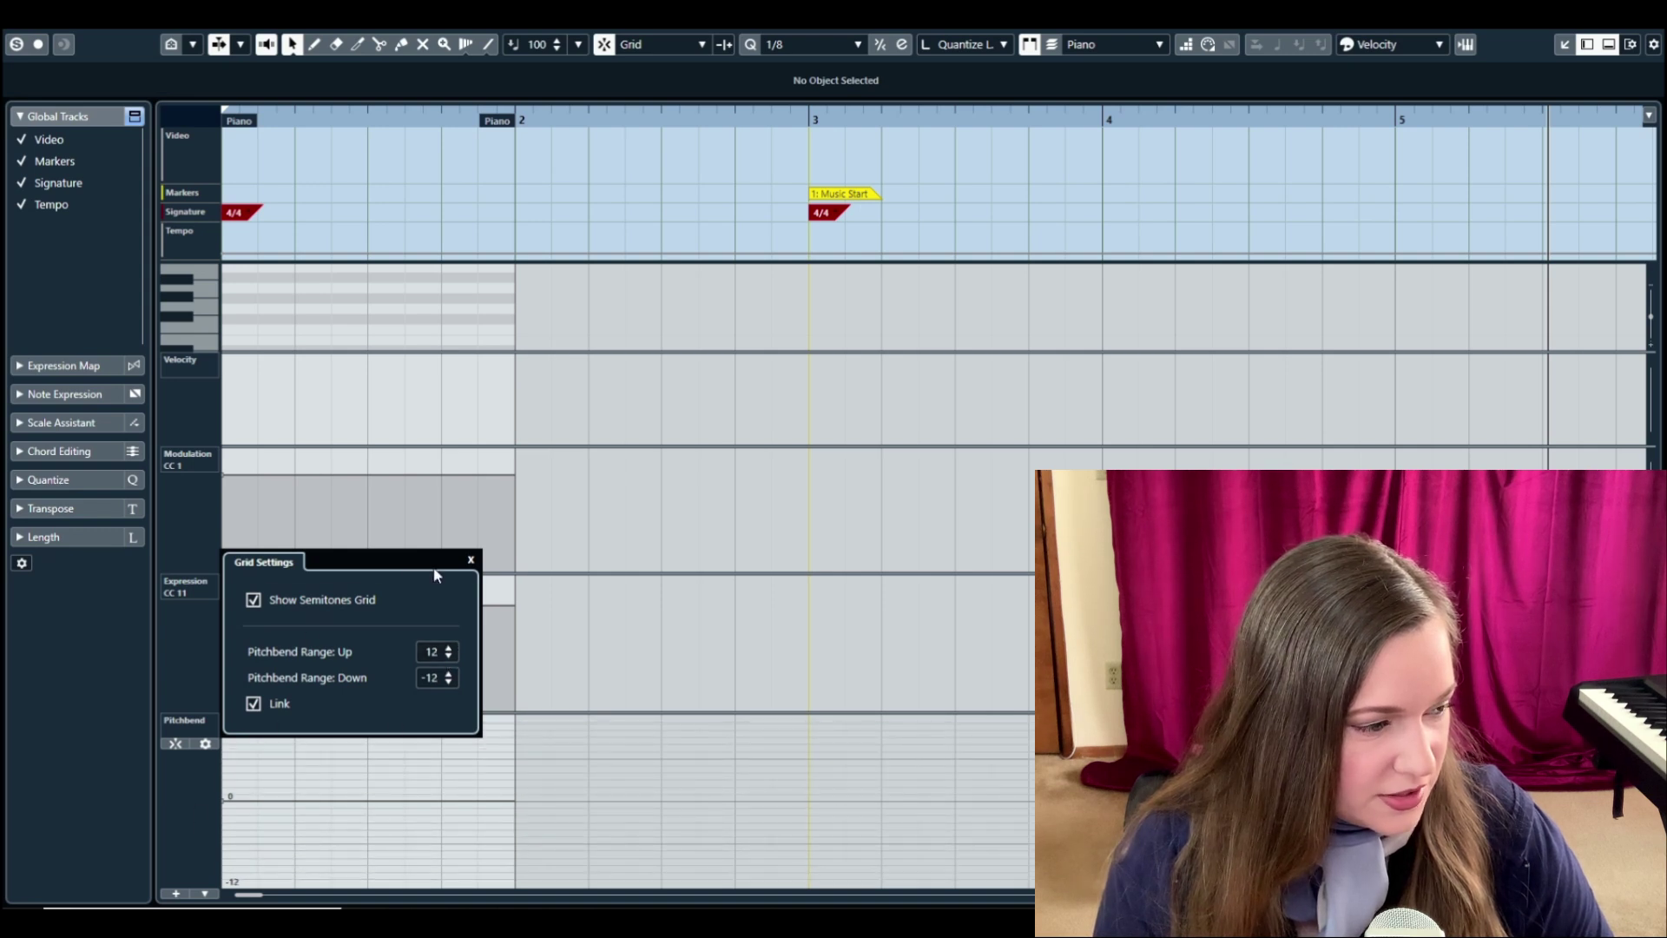
click(472, 561)
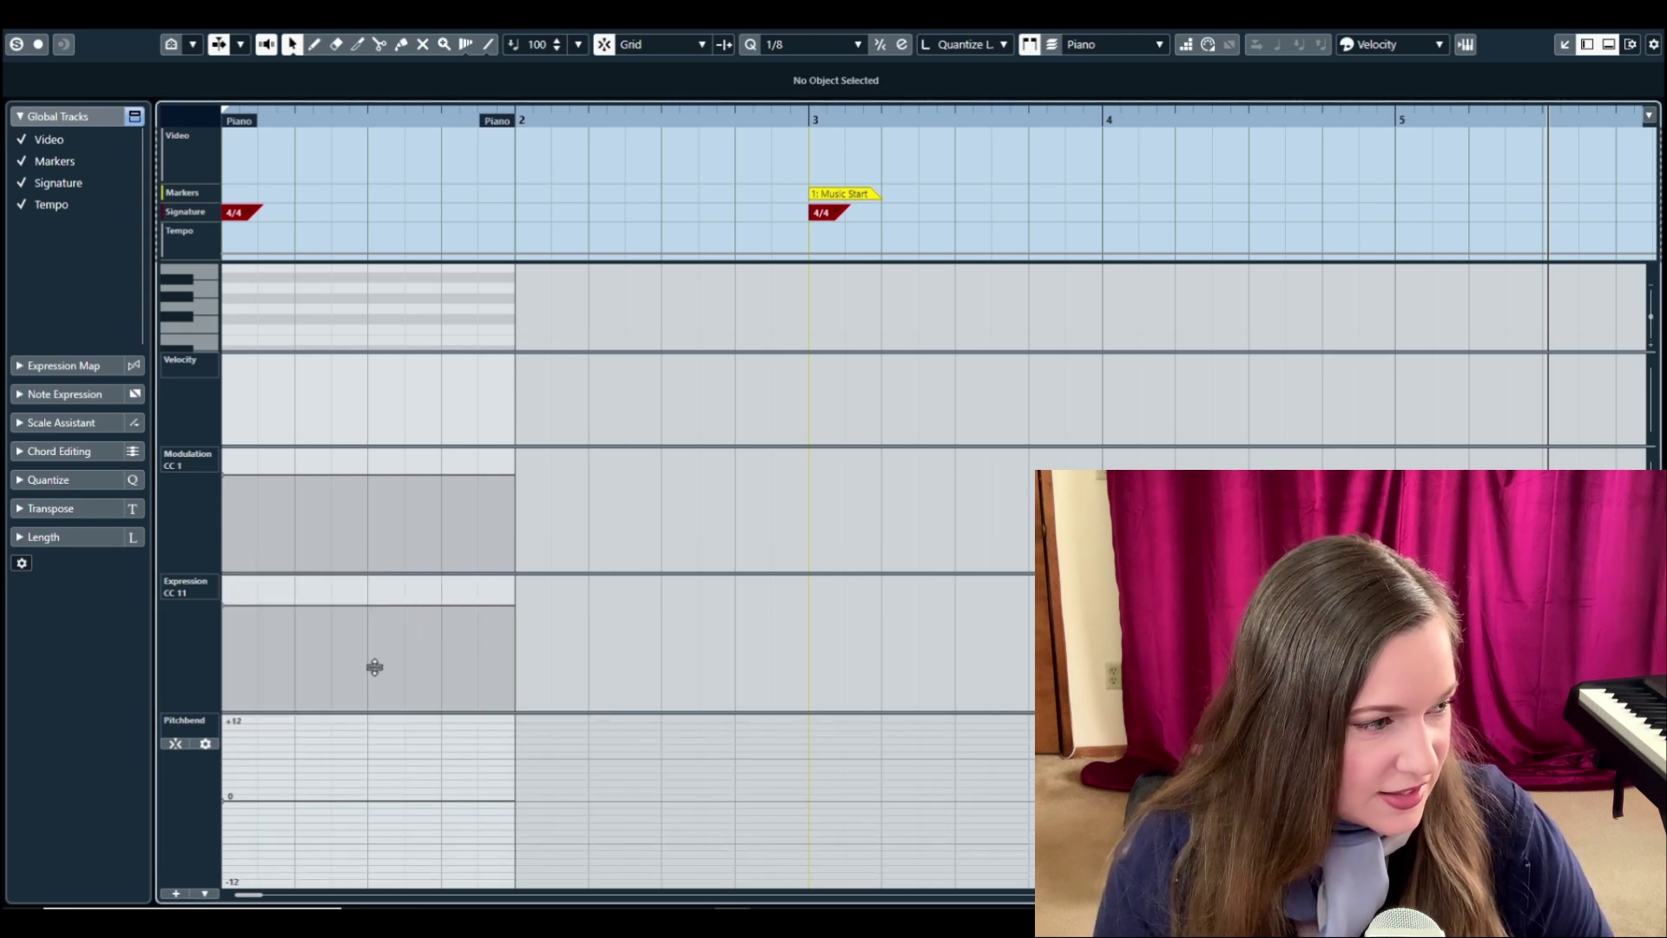
Step: Hide the Video, Markers, Signature and Tempo global tracks and collapse the Global Tracks section
click(23, 140)
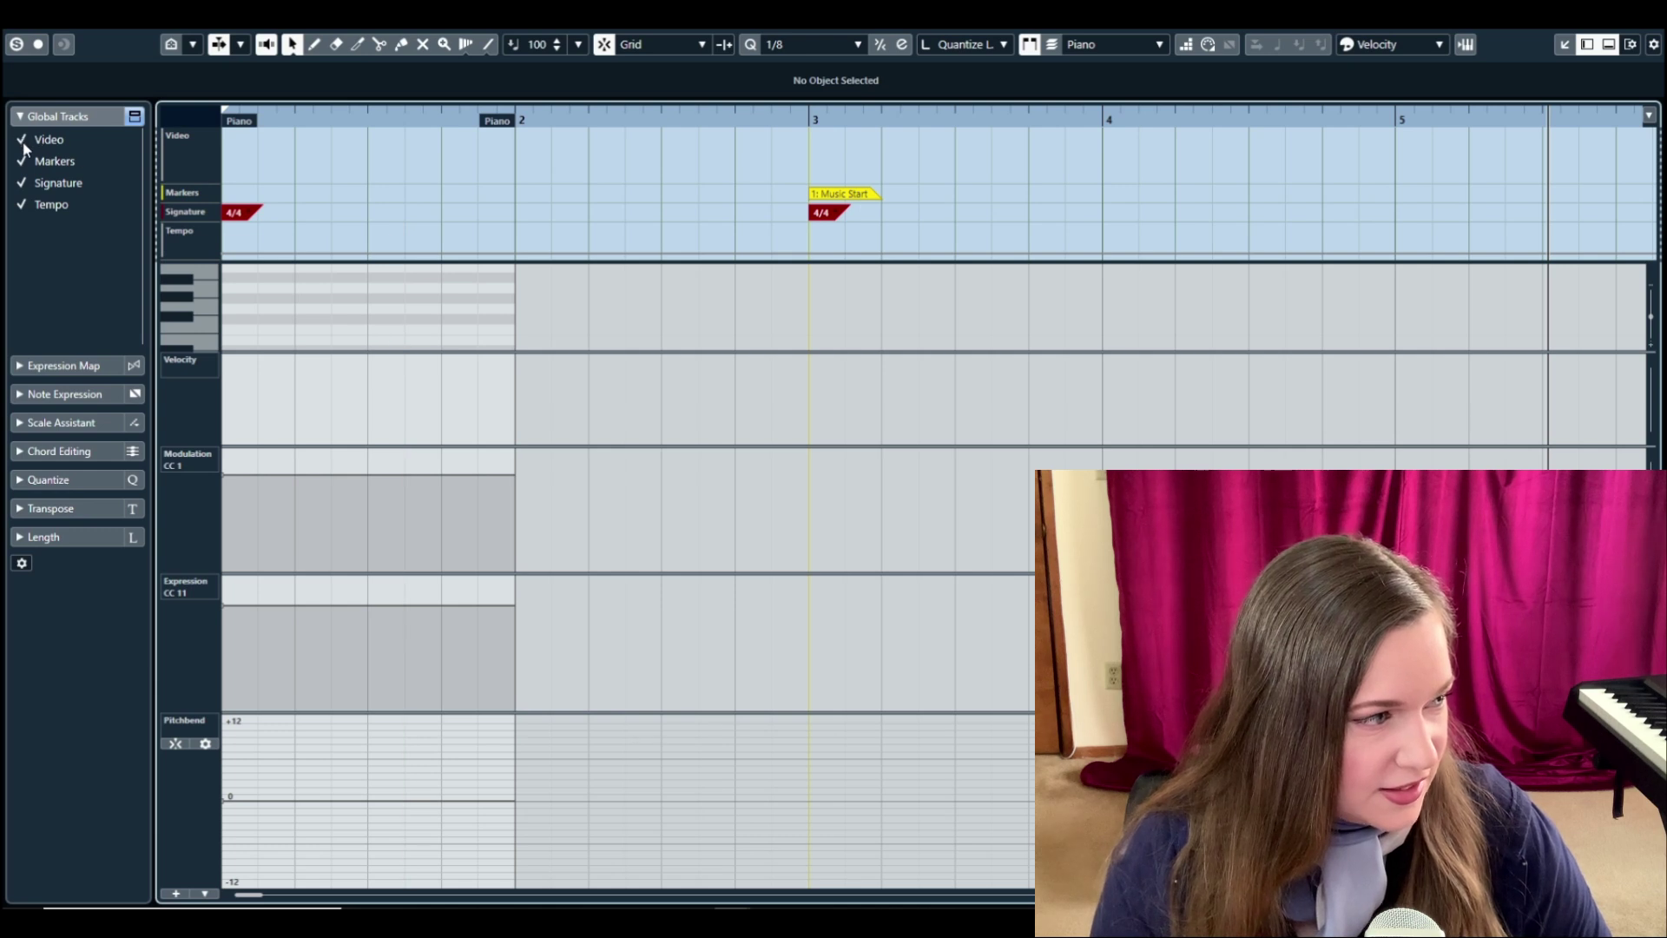
click(22, 162)
click(22, 183)
click(22, 205)
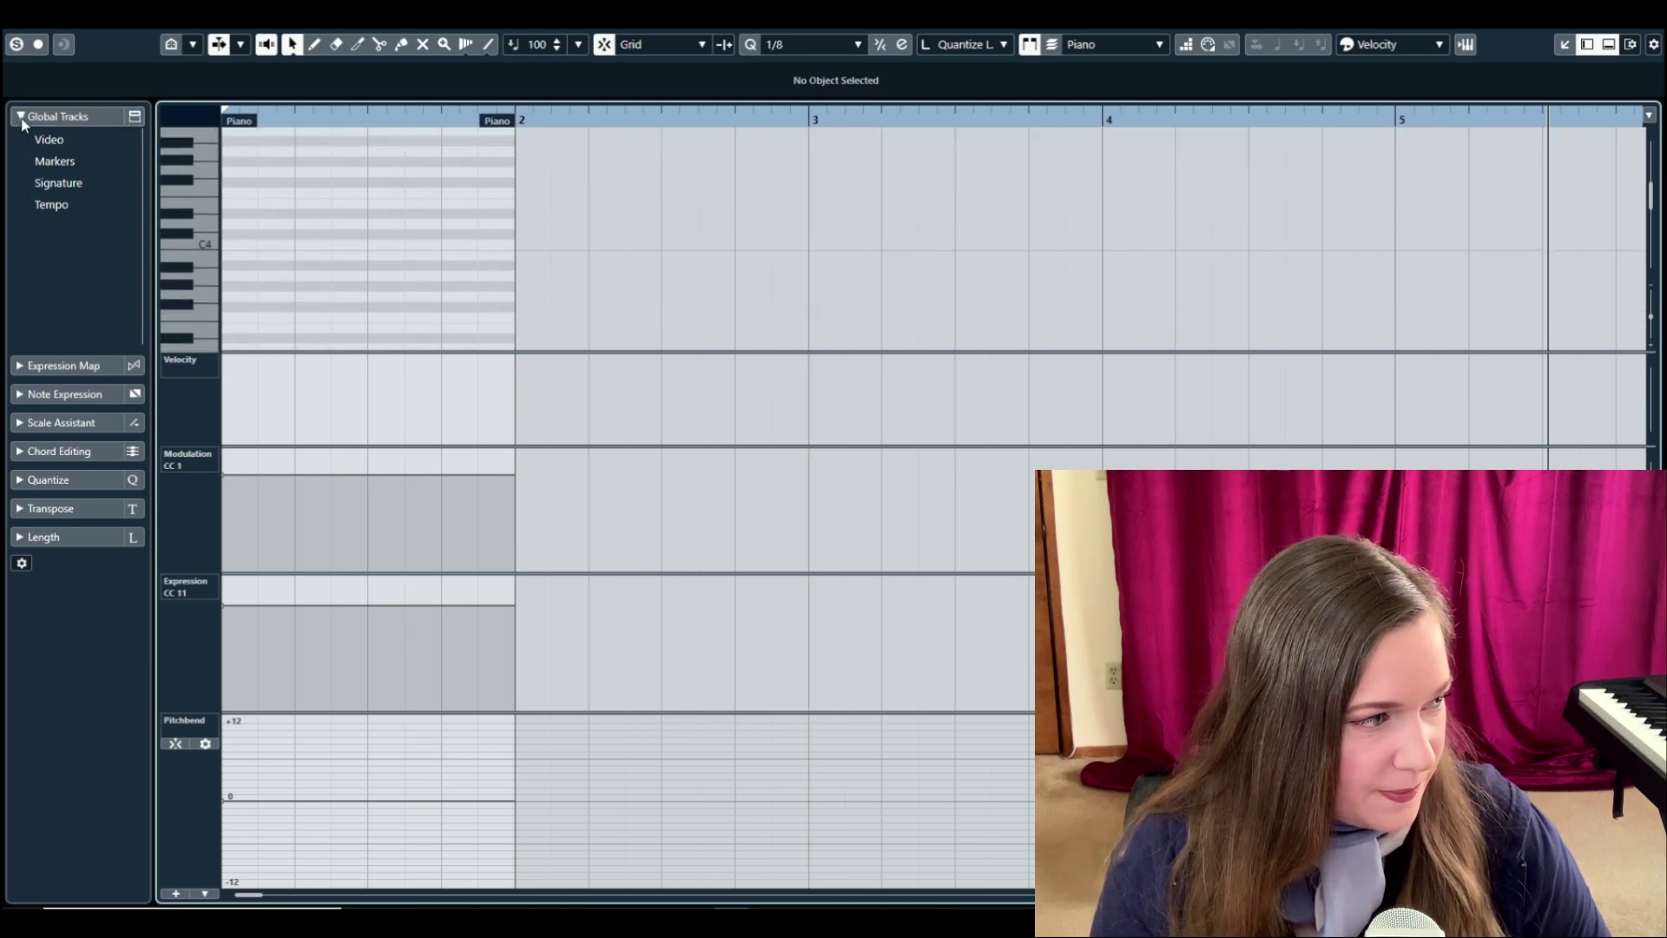
click(57, 117)
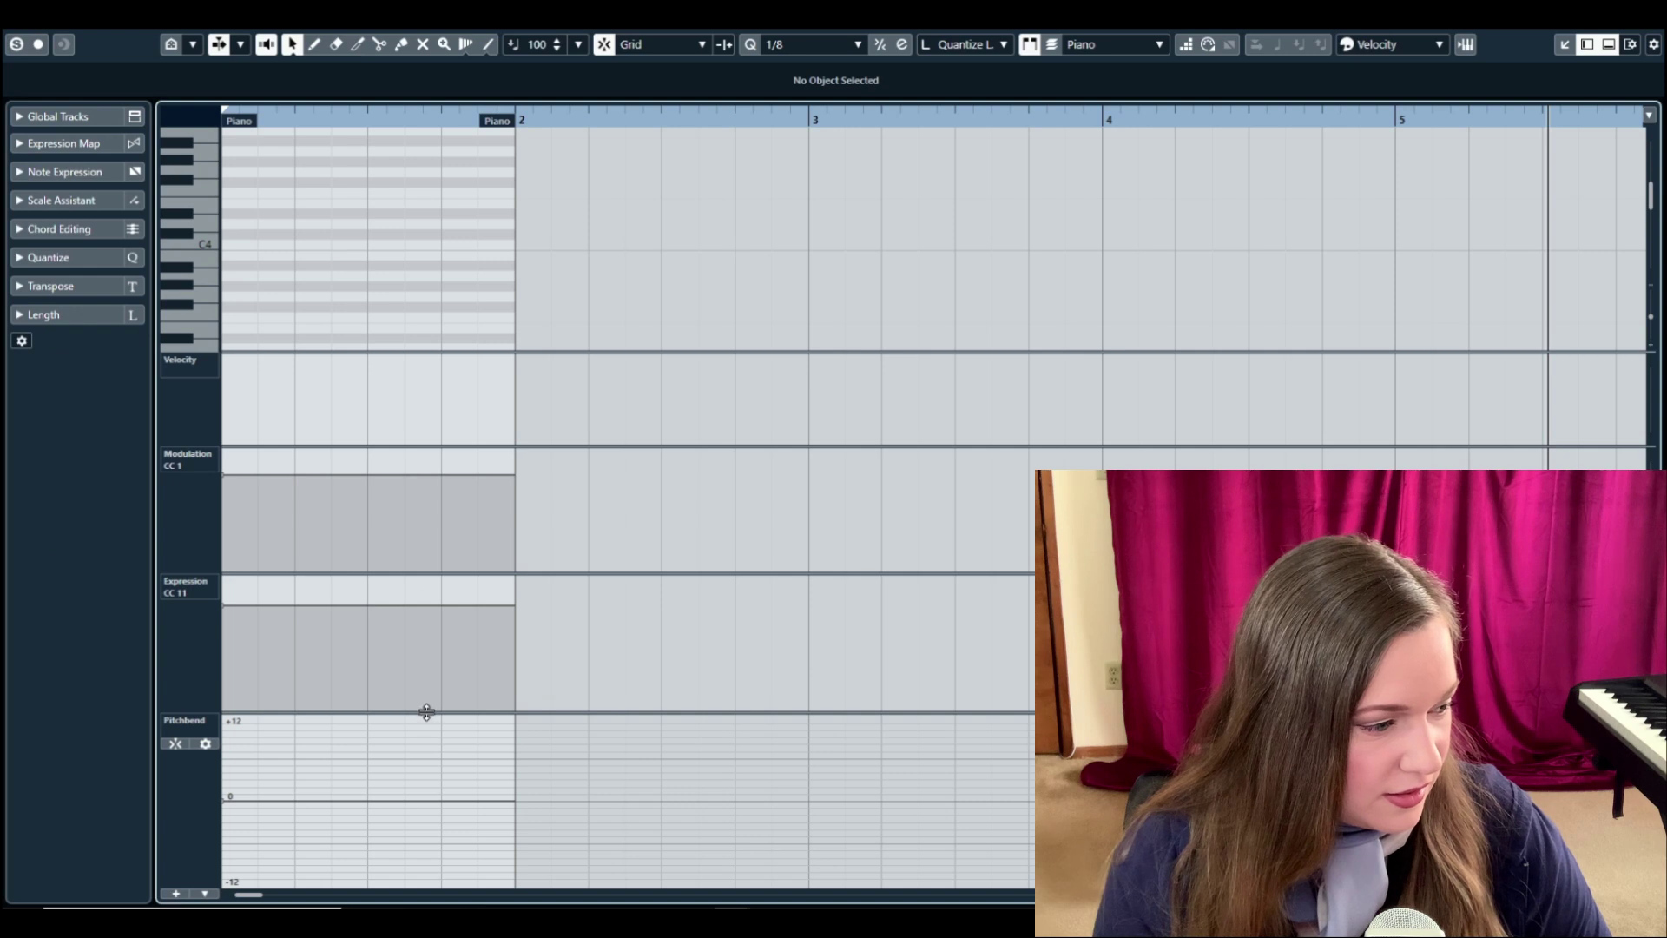
Step: Make the Pitchbend lane taller and disable its semitones grid
drag(426, 712, 489, 507)
click(205, 605)
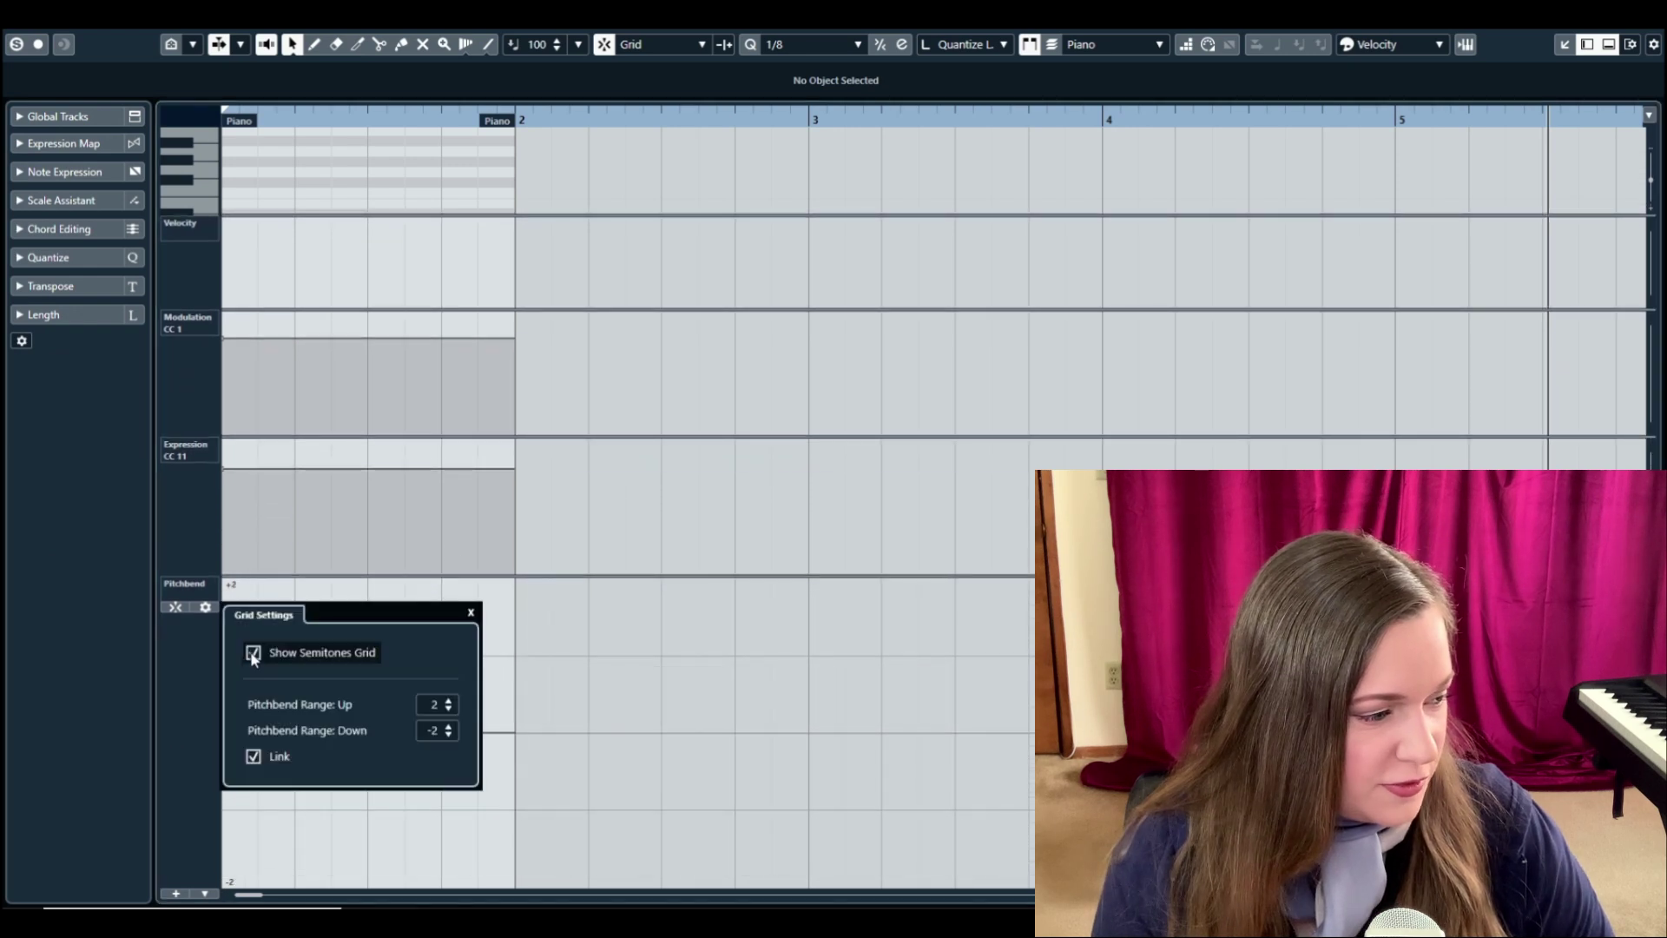
click(186, 672)
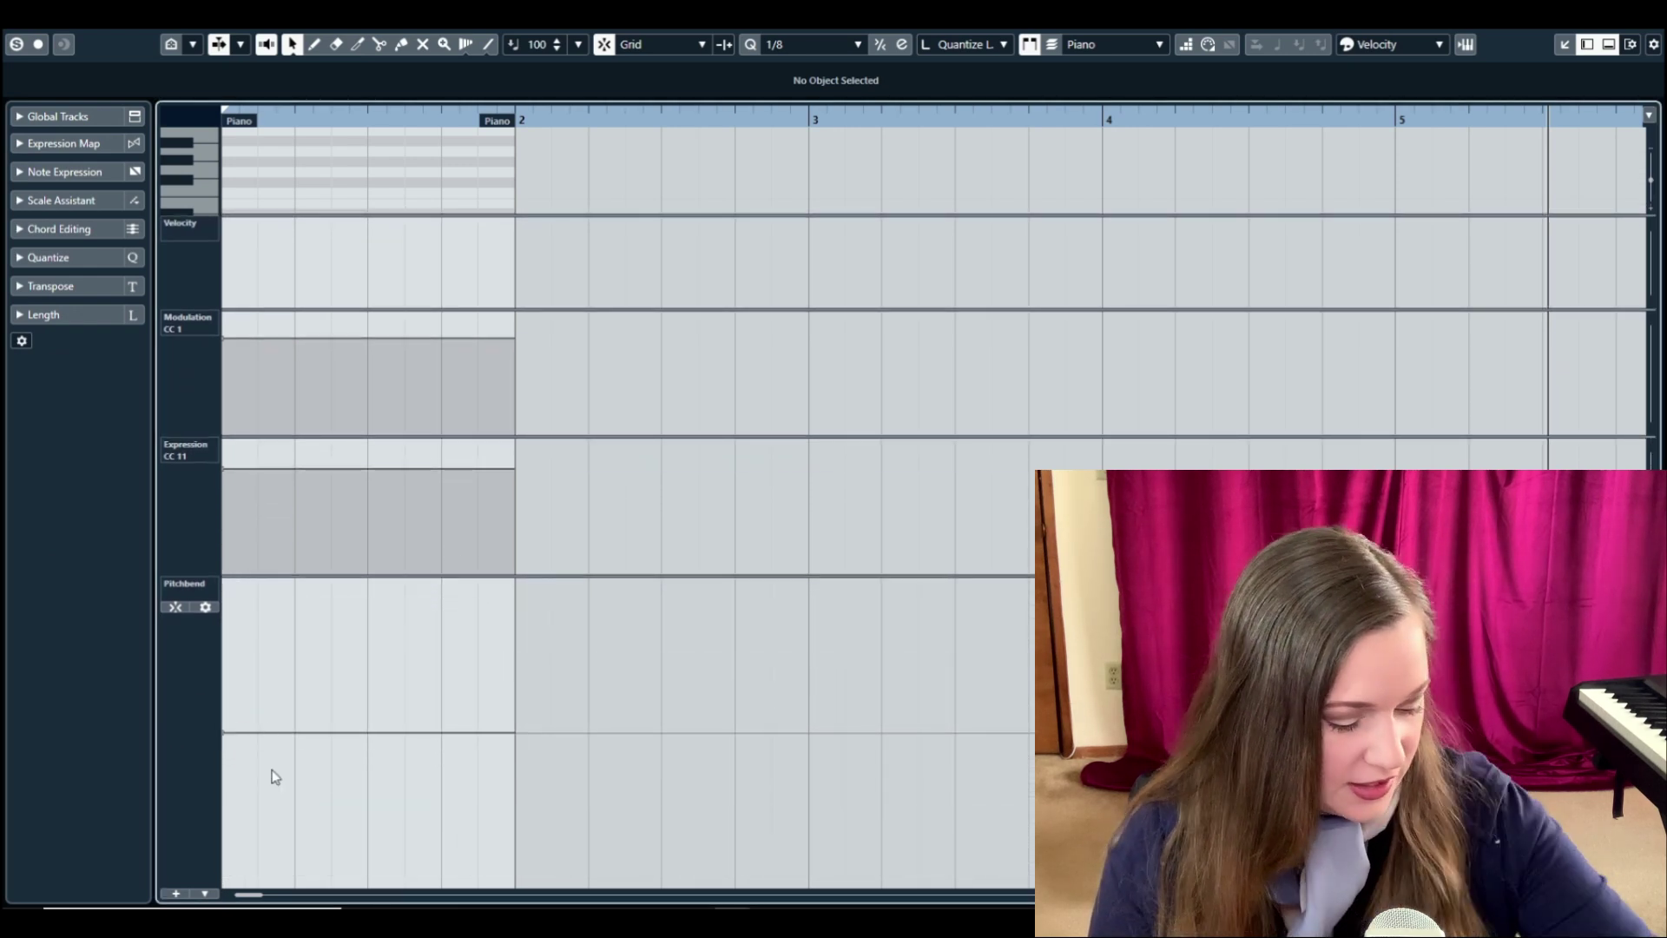
Step: Draw a rising freehand pitchbend curve over the start of bar 1 and redraw its upper end as a nearly flat line
key(8)
click(280, 697)
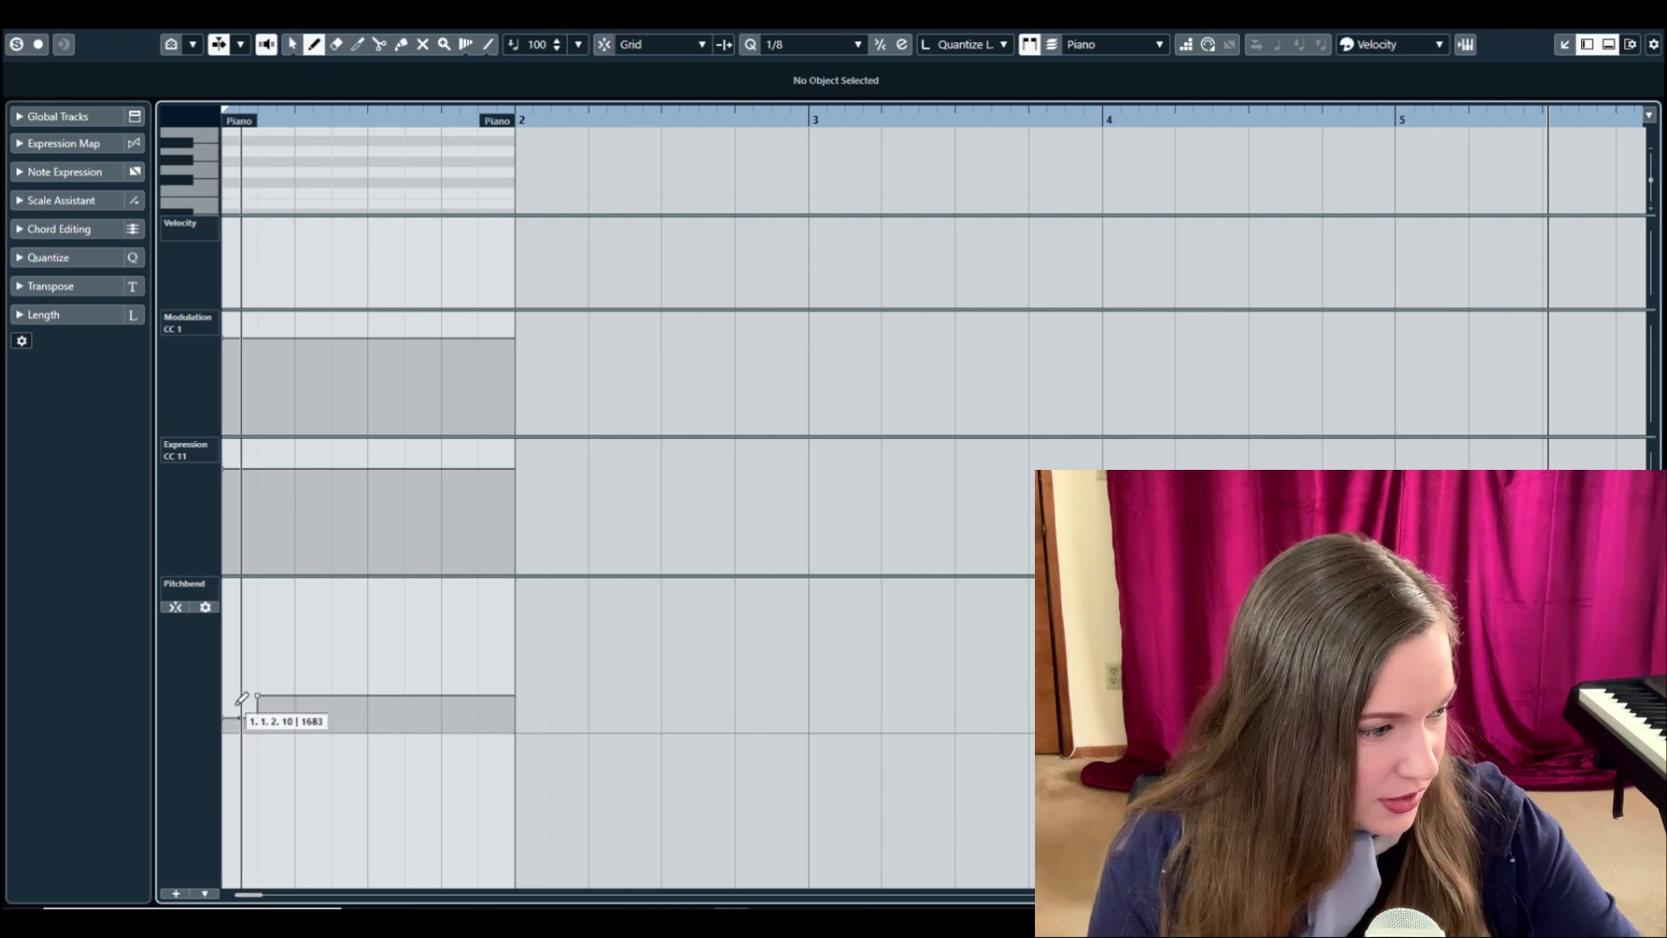
mouse_move(241, 702)
mouse_down()
mouse_move(284, 687)
mouse_move(353, 577)
mouse_up()
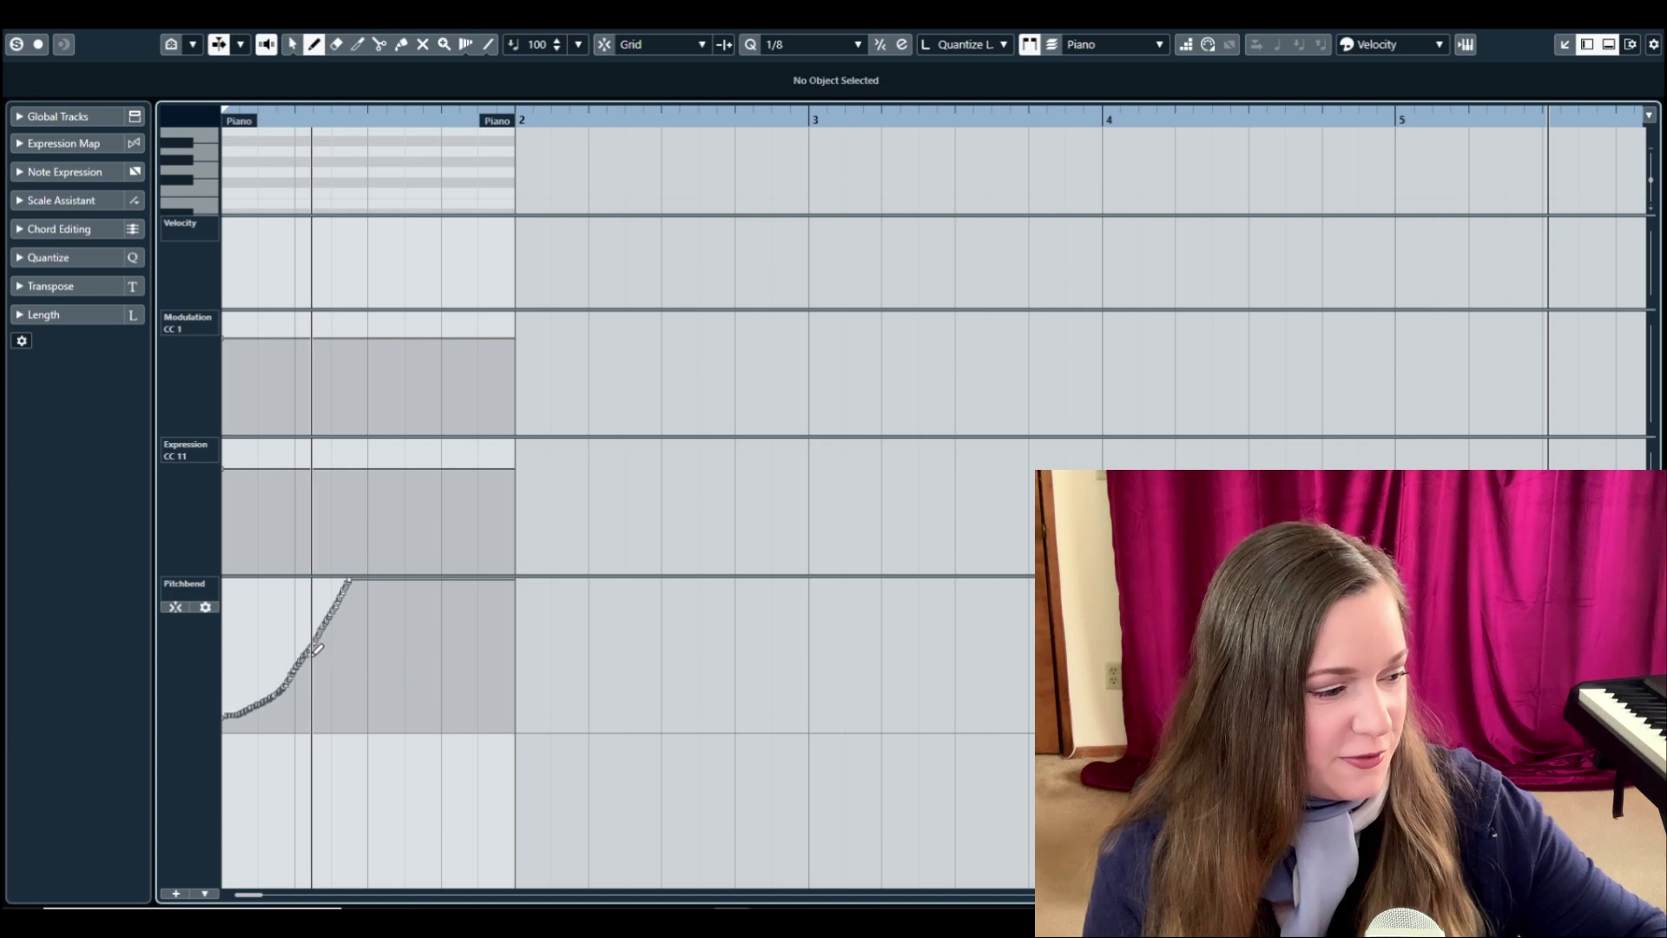
drag(315, 651, 367, 650)
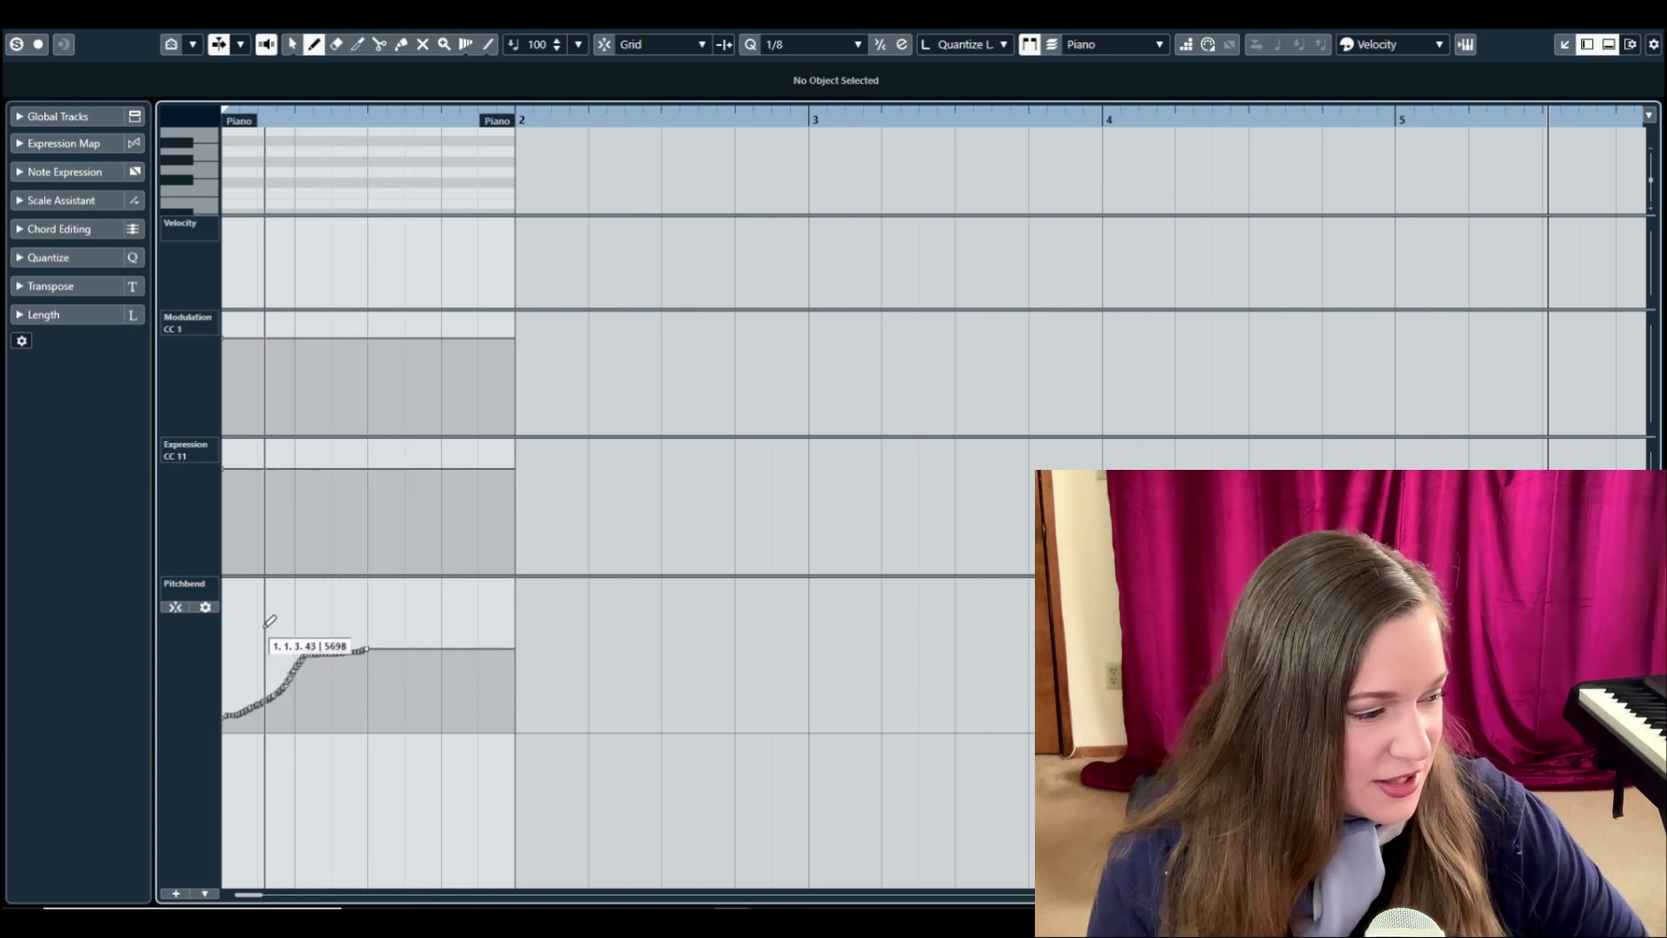
Step: Select all the drawn pitchbend events in bar 1 and delete them
key(1)
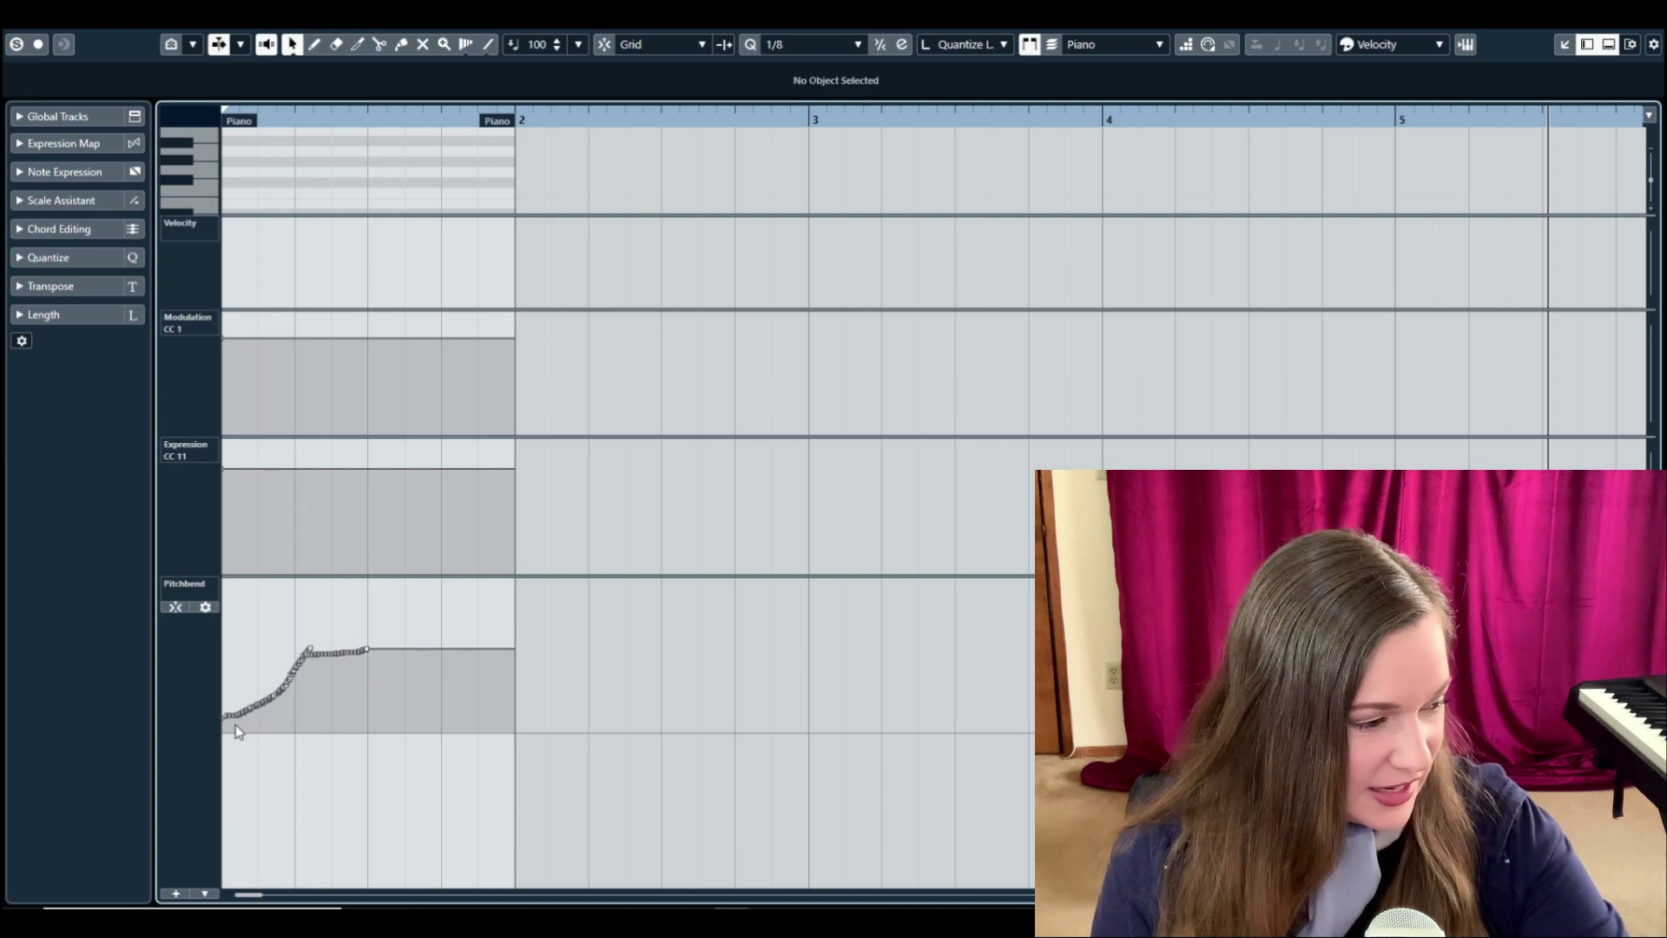
drag(428, 625, 172, 750)
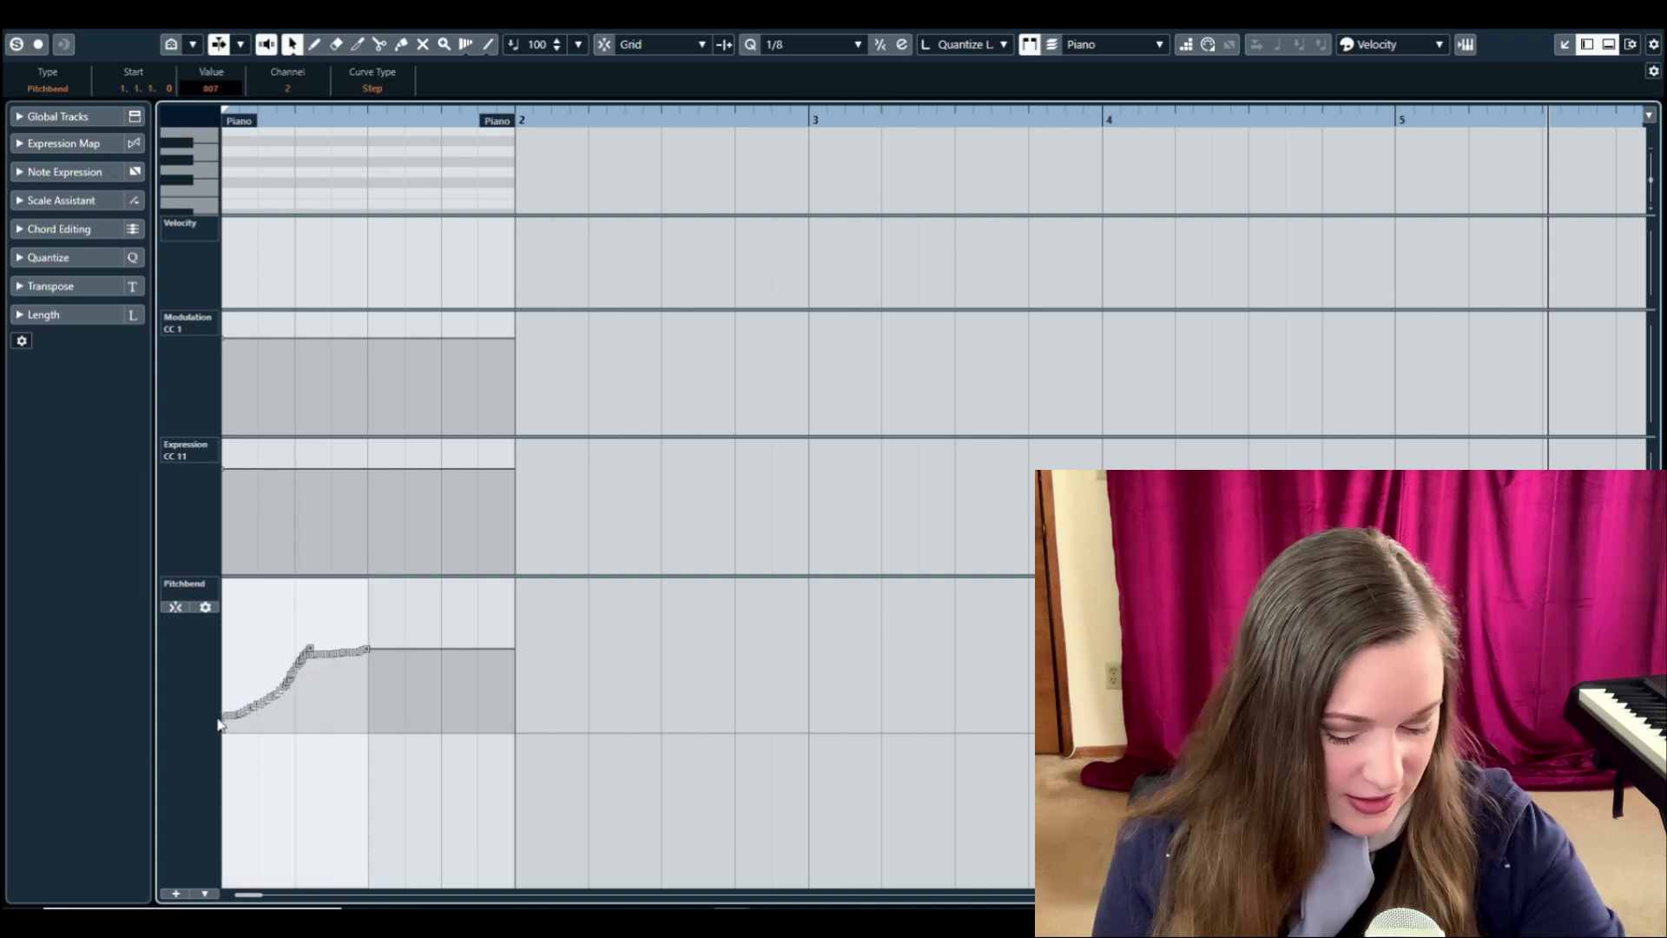
key(Delete)
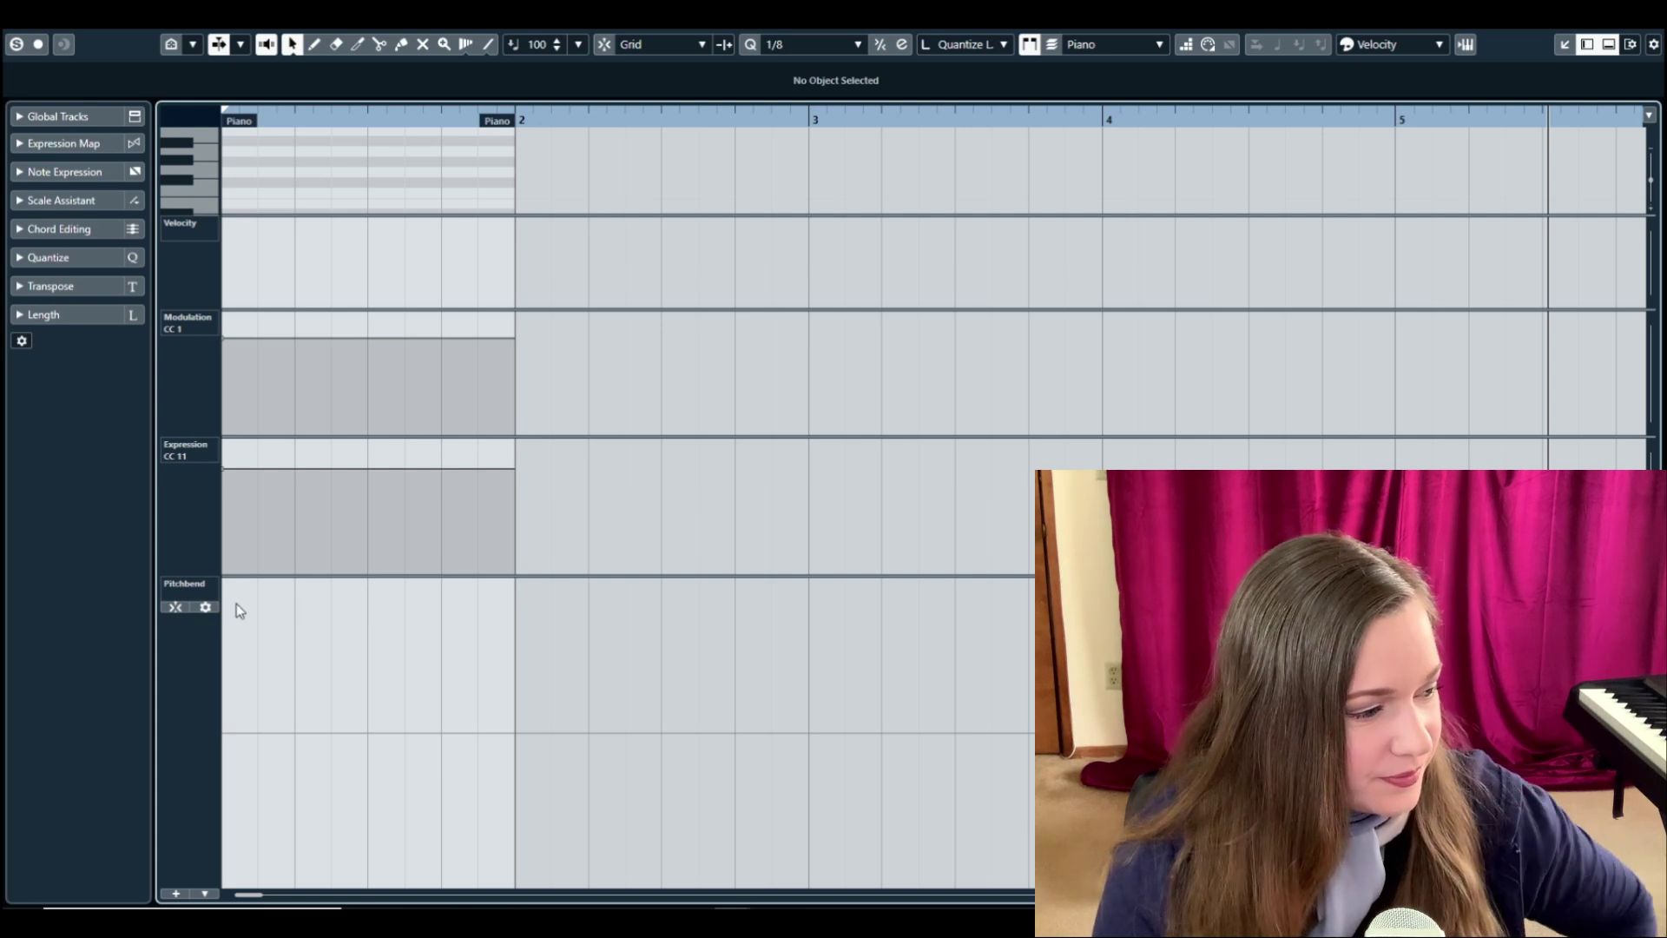
Step: Turn the Pitchbend lane's semitones grid back on and reduce the lane's height slightly
click(206, 608)
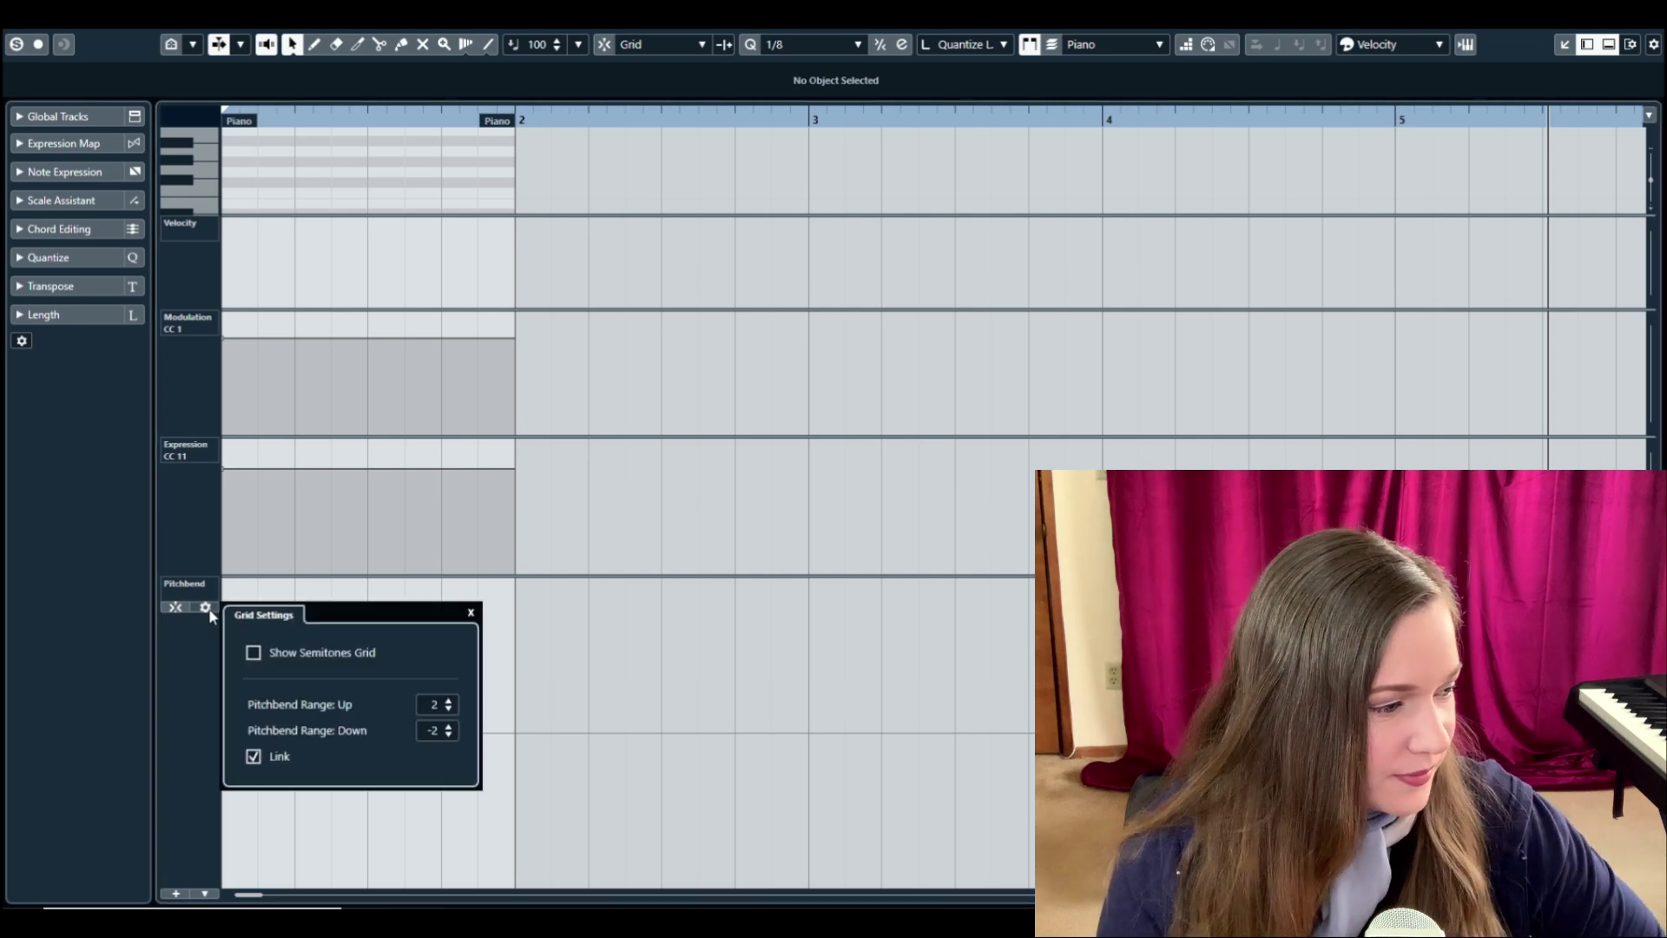
click(253, 652)
click(159, 710)
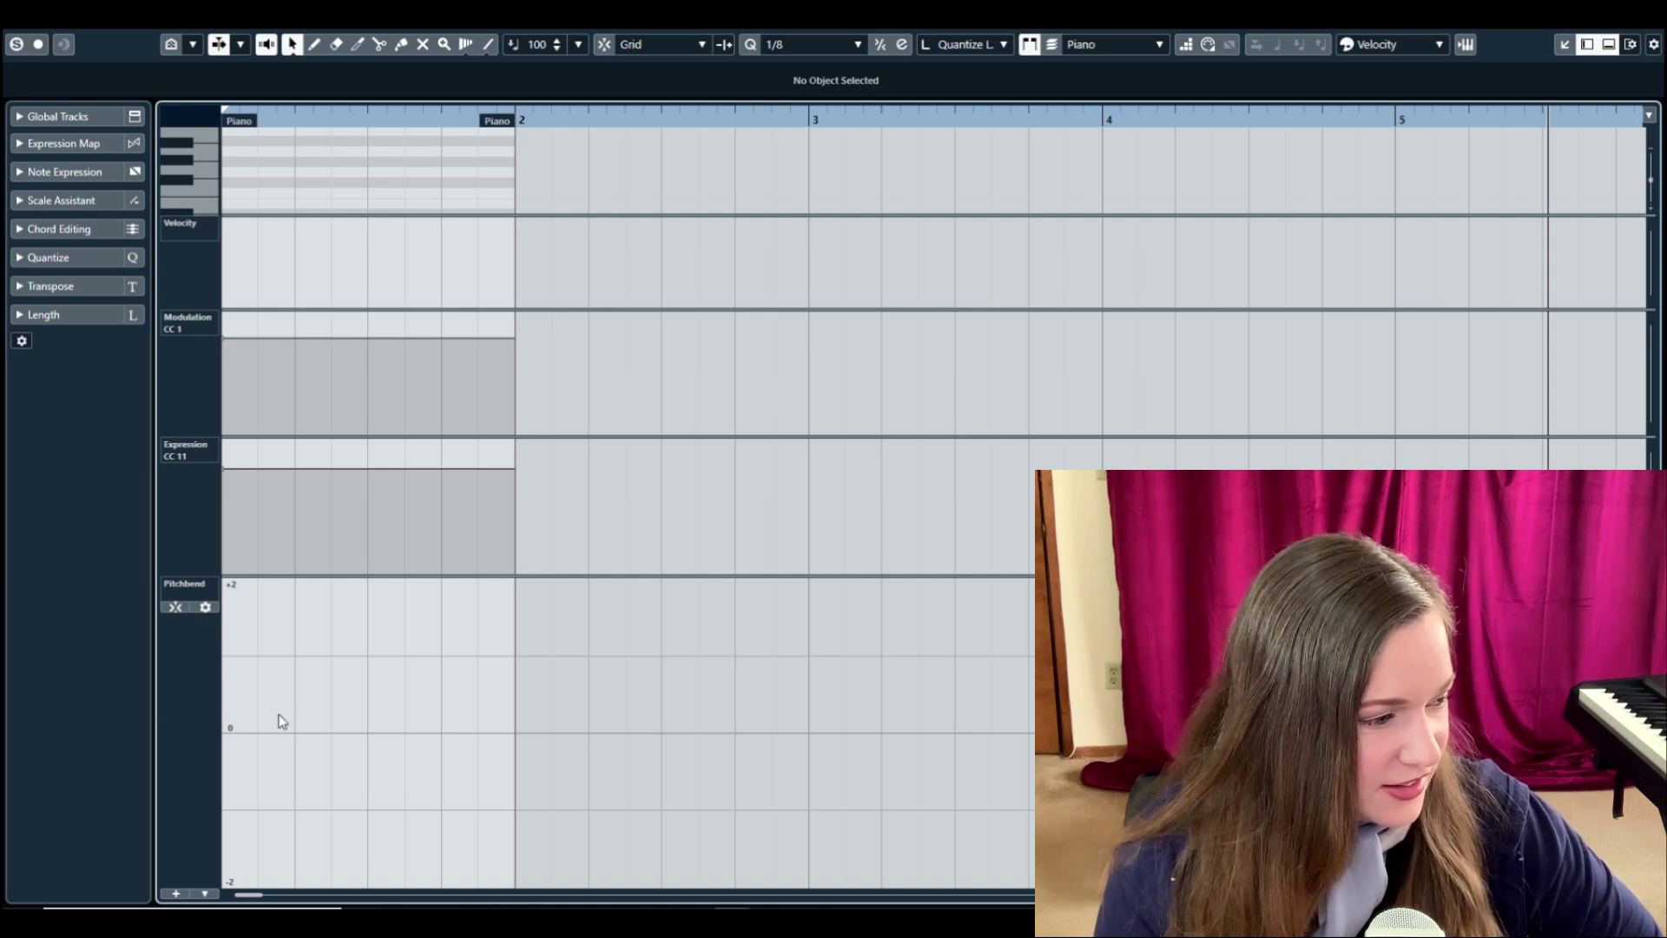
drag(256, 577, 261, 629)
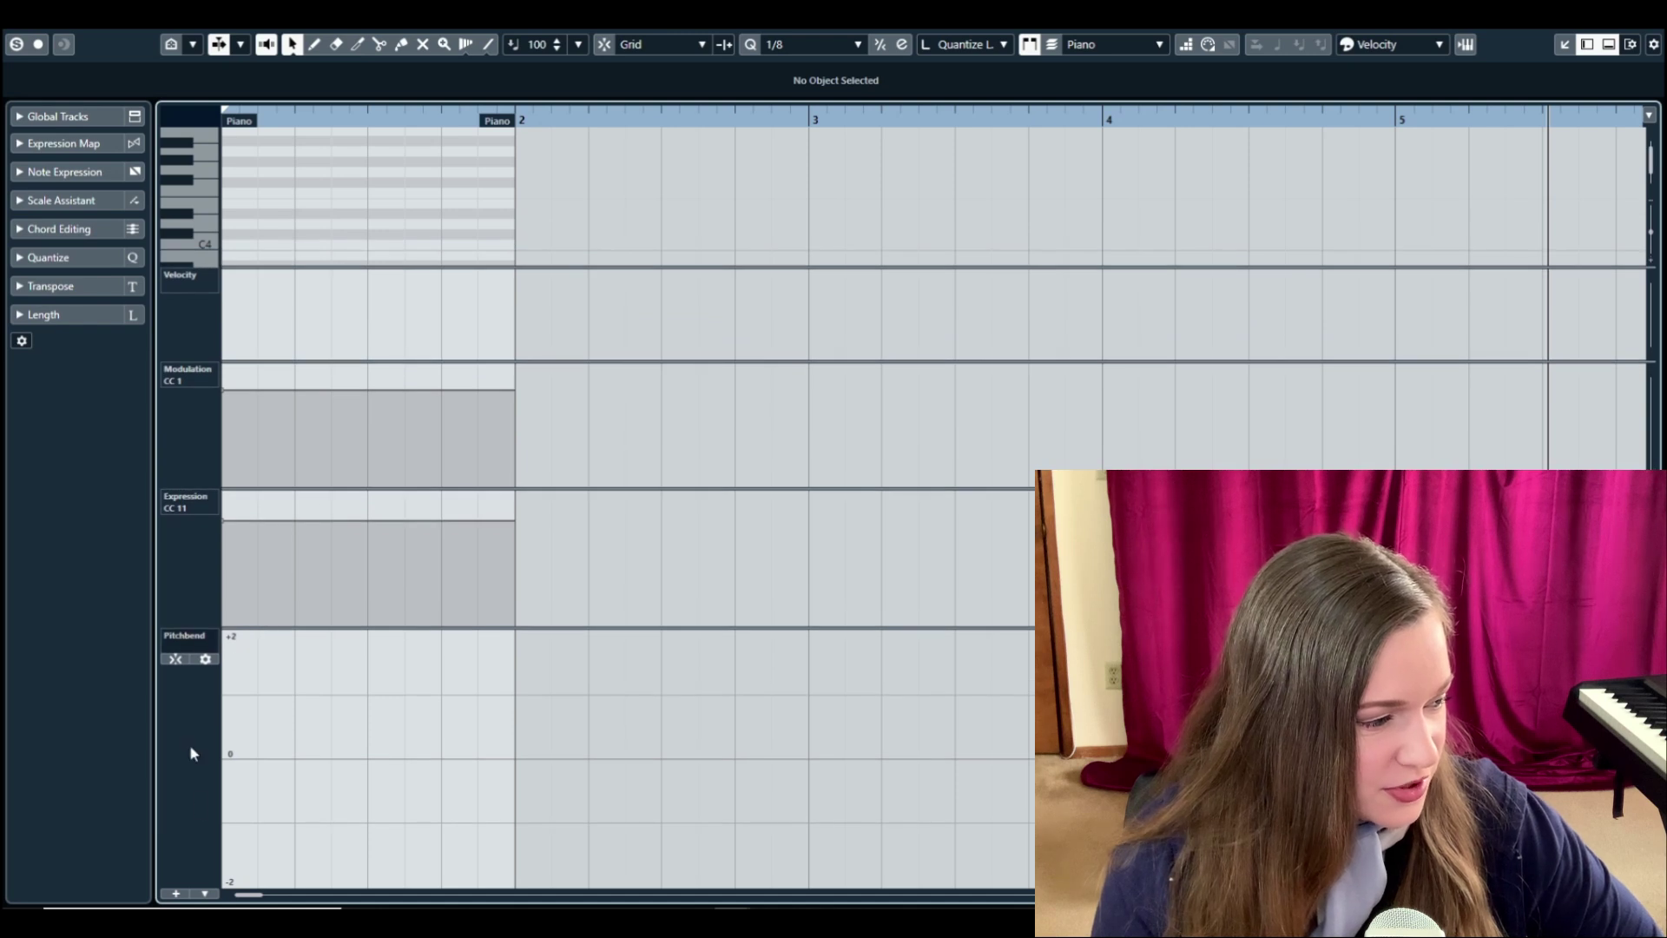
click(188, 657)
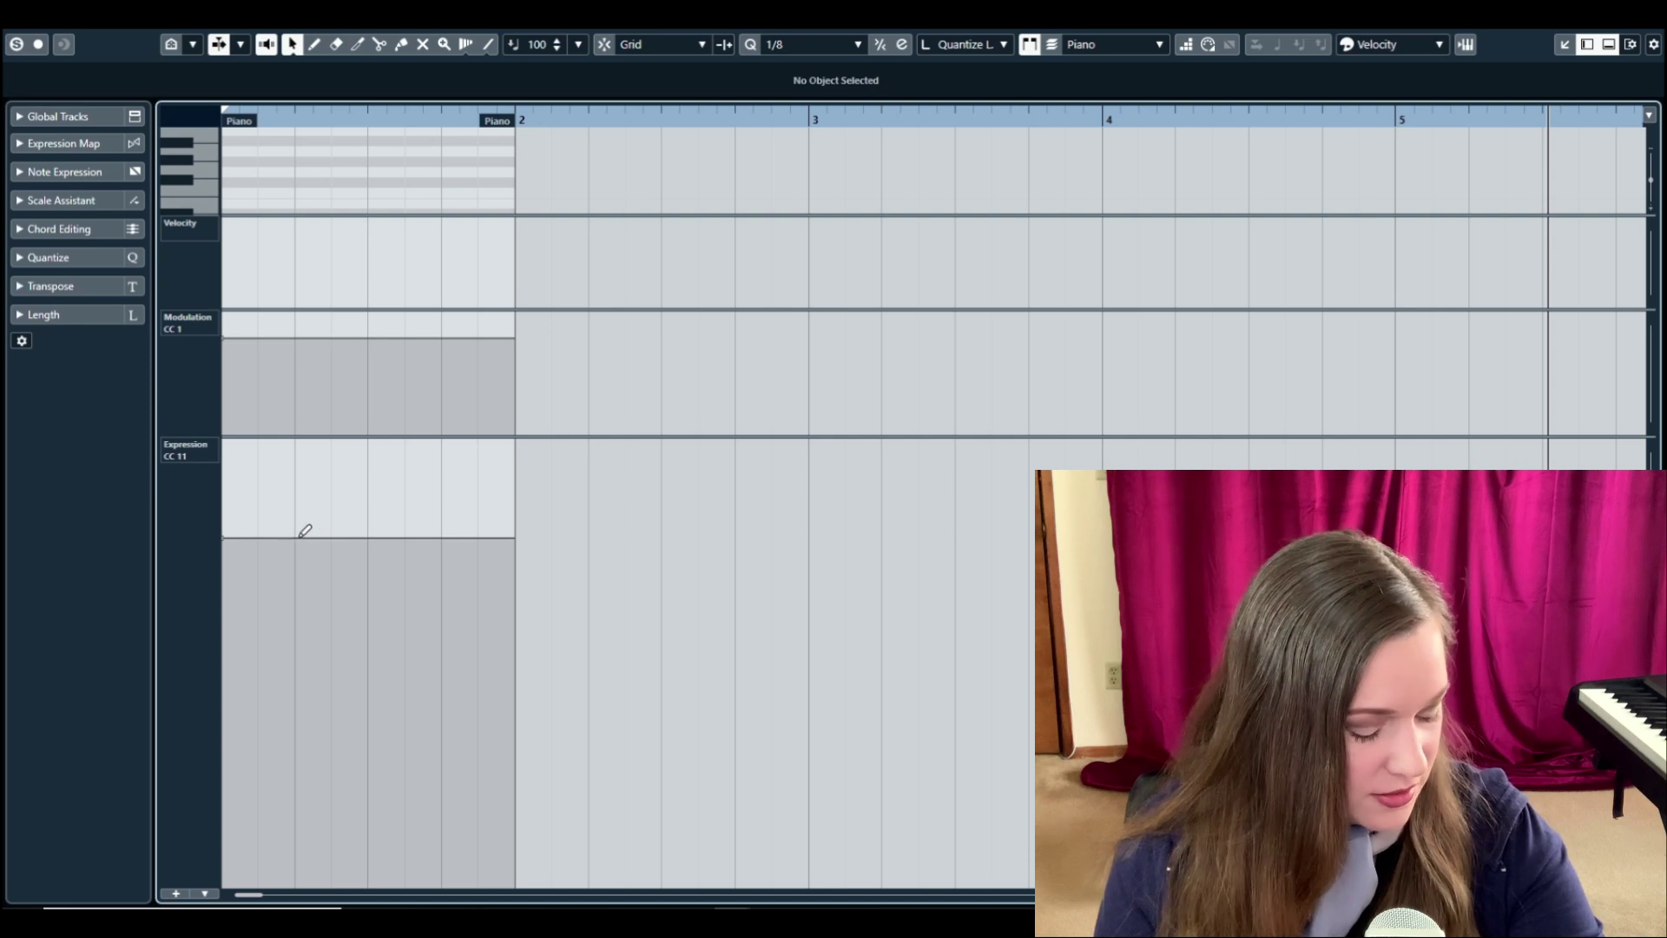
Step: With grid snap on, draw descending steps in the Expression CC 11 lane from beat 2 to the end of bar 1
key(j)
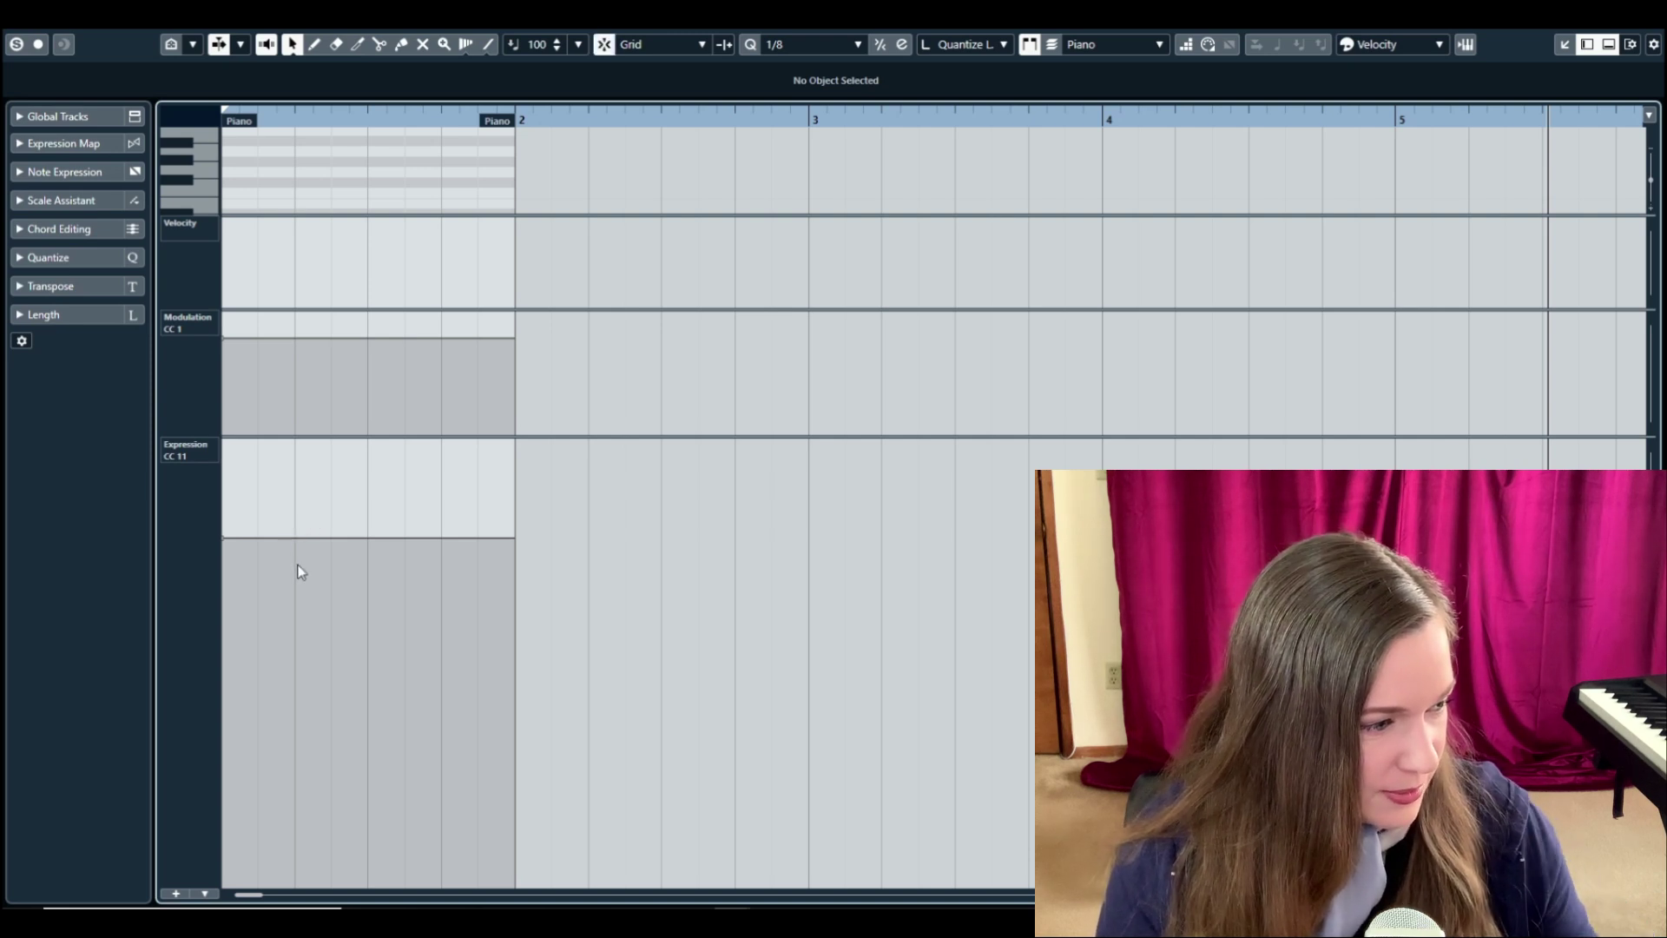
key(8)
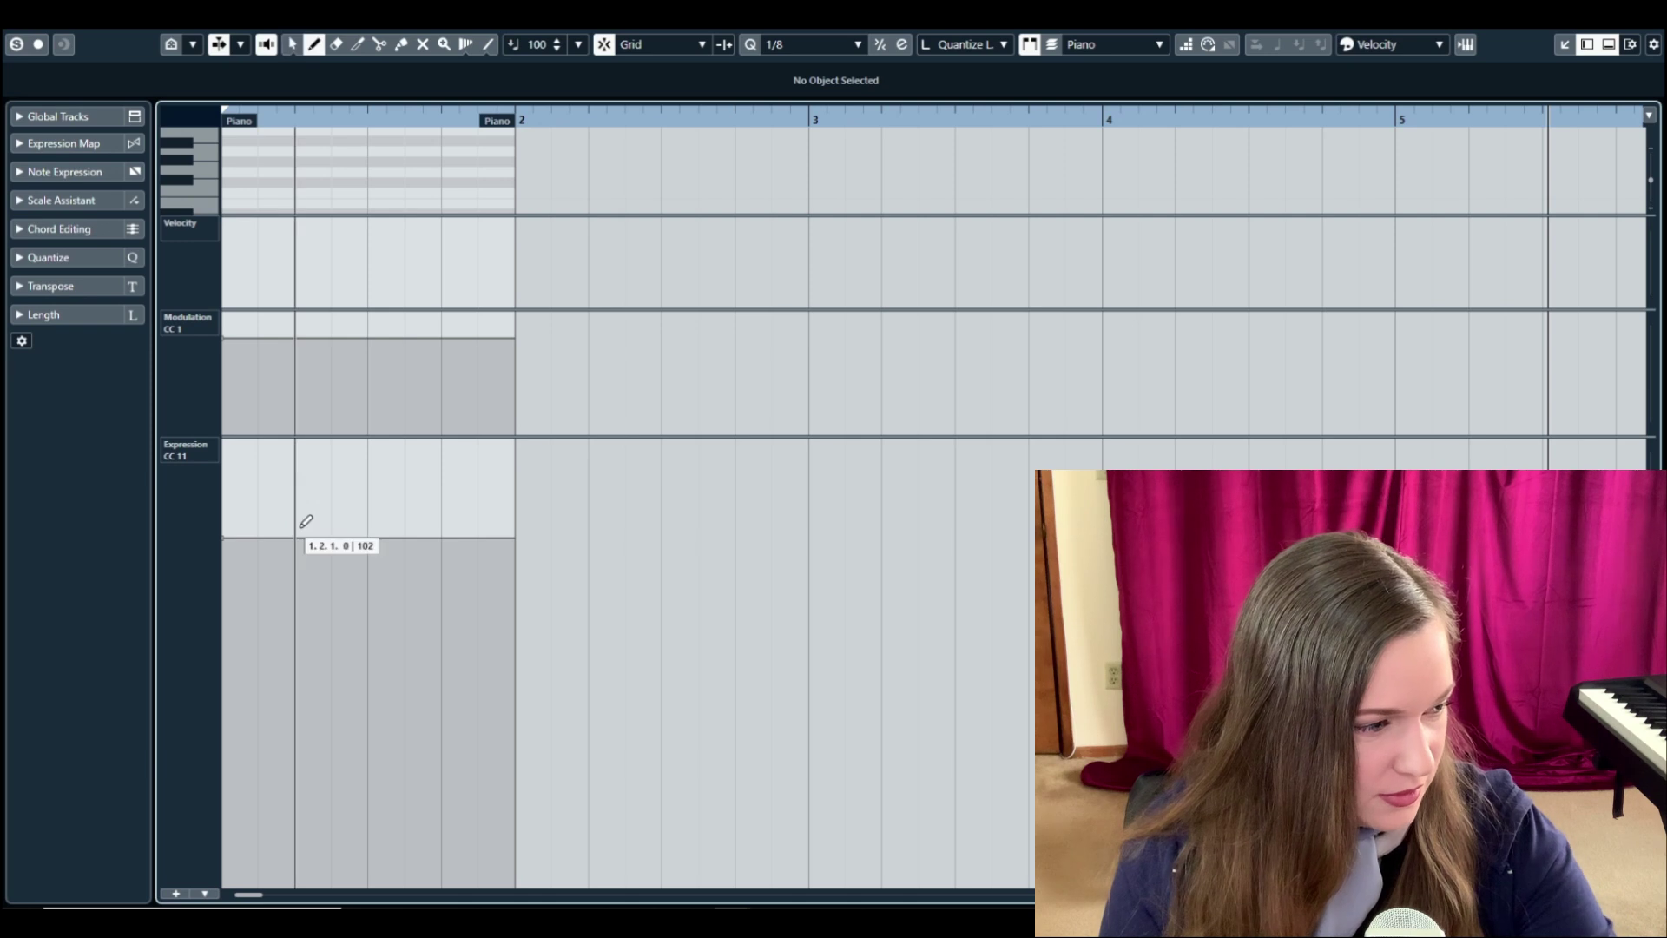
mouse_move(304, 514)
mouse_down()
mouse_move(382, 561)
mouse_move(430, 656)
mouse_move(500, 702)
mouse_move(521, 772)
mouse_up()
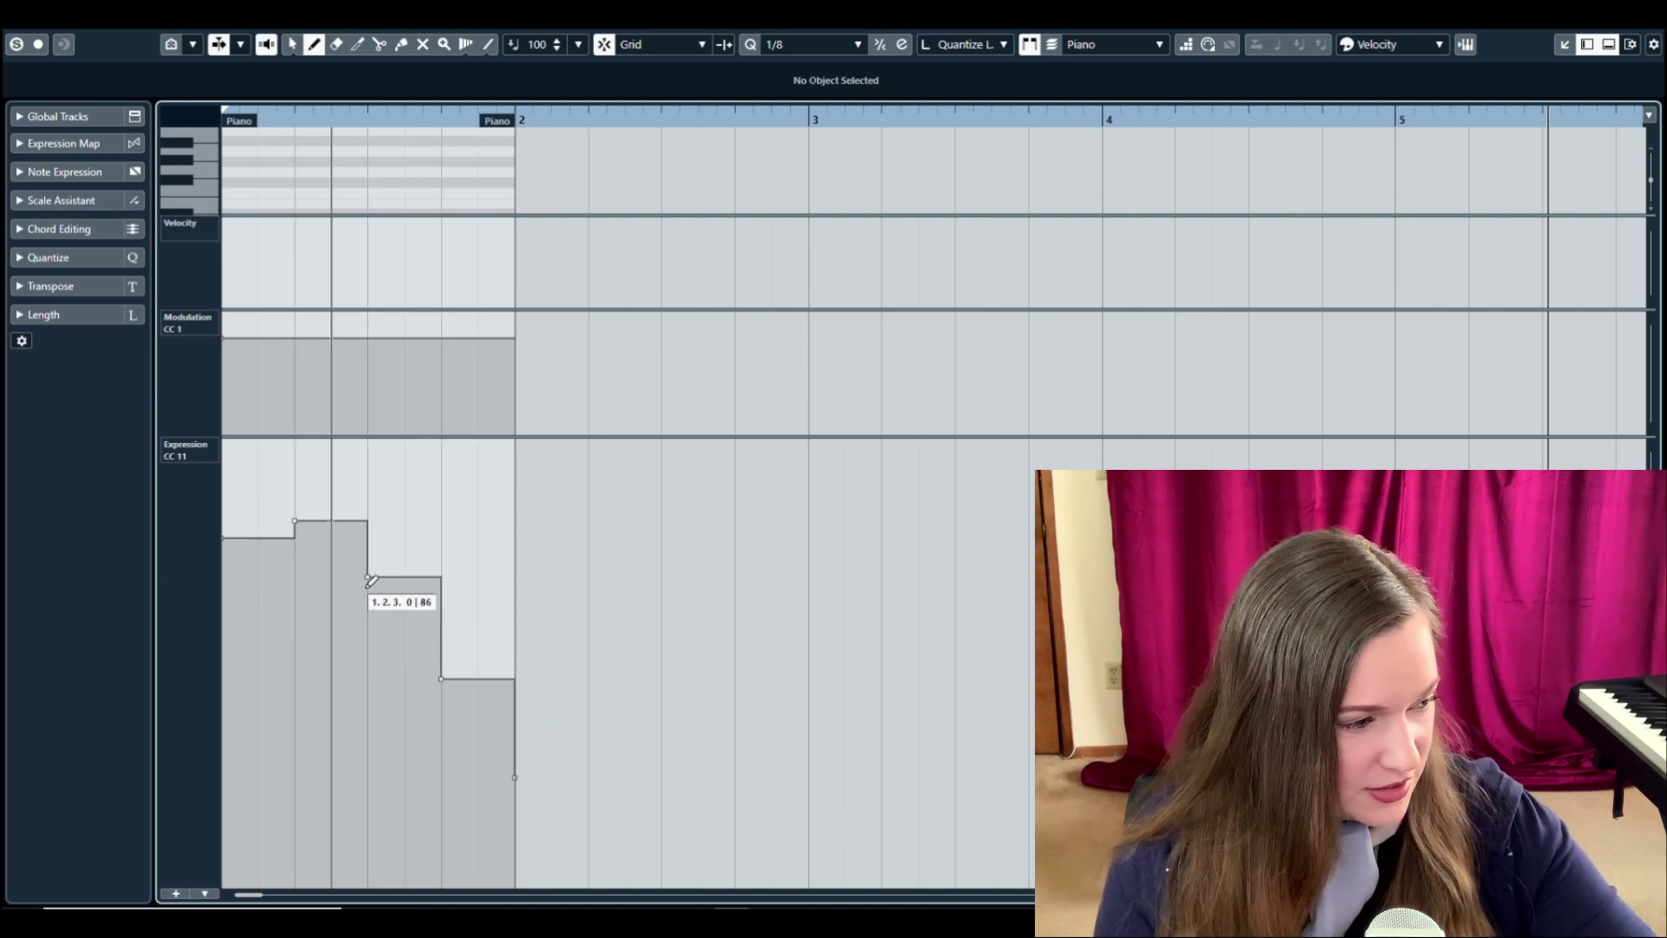
Step: Reshape the Expression CC 11 steps in bar 1 into a smooth curve that rises over beat 1 and falls to the bar's end
key(1)
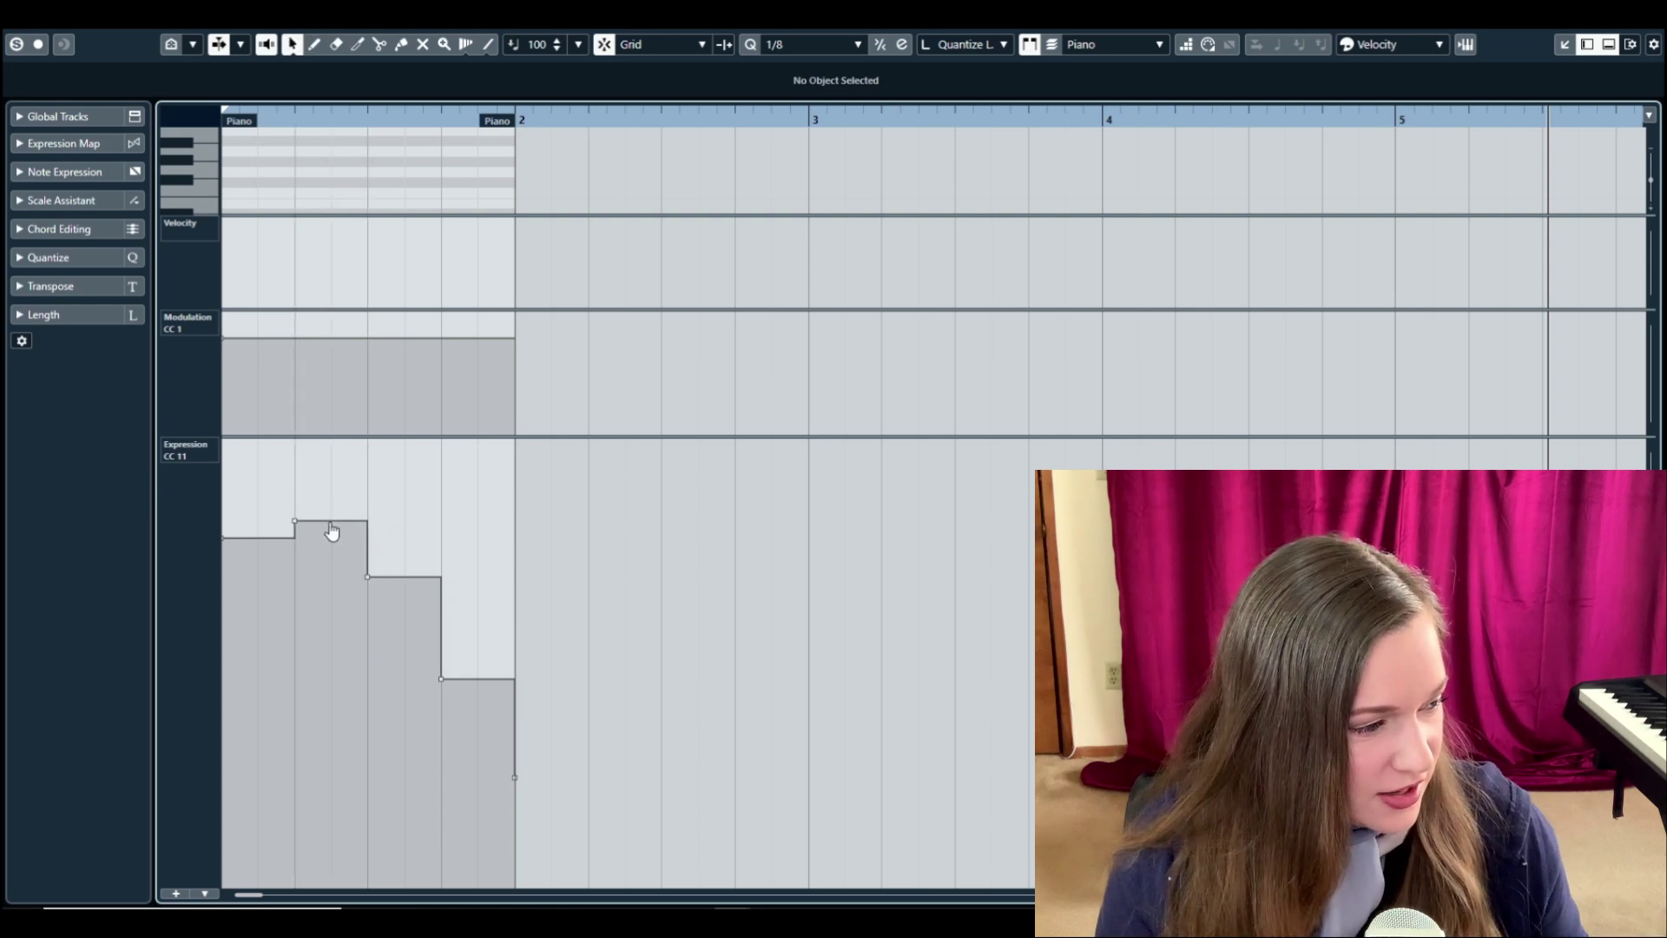
mouse_move(331, 530)
mouse_down()
mouse_move(346, 532)
mouse_move(325, 576)
mouse_move(342, 547)
mouse_move(324, 577)
mouse_move(342, 562)
mouse_up()
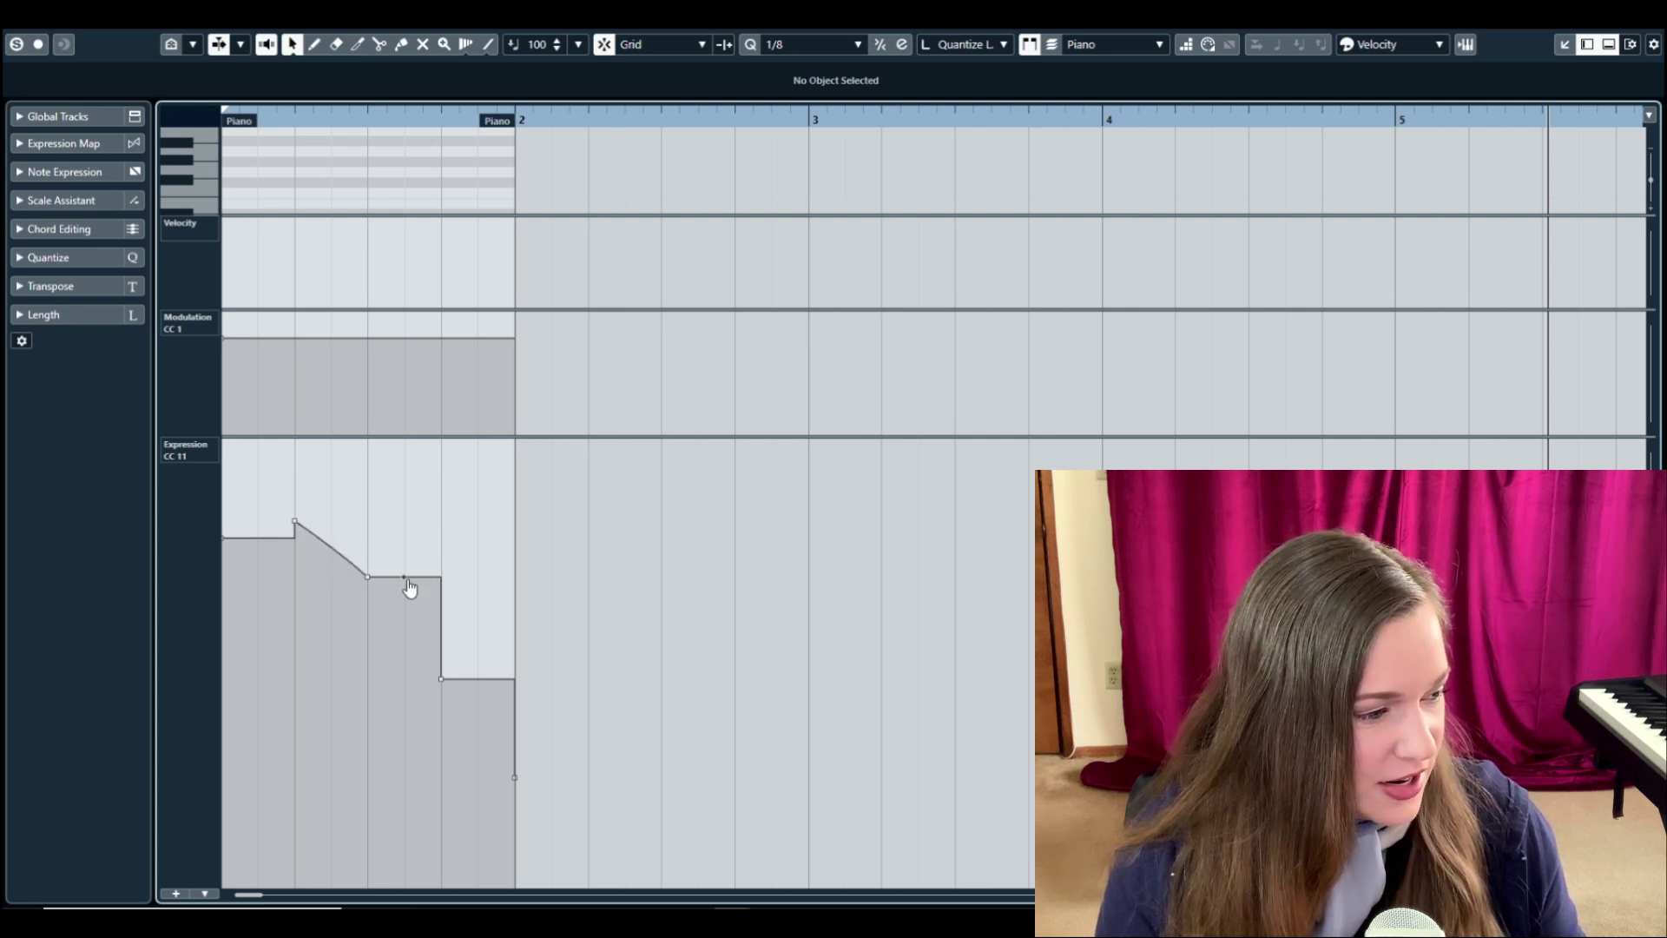
drag(439, 588, 409, 632)
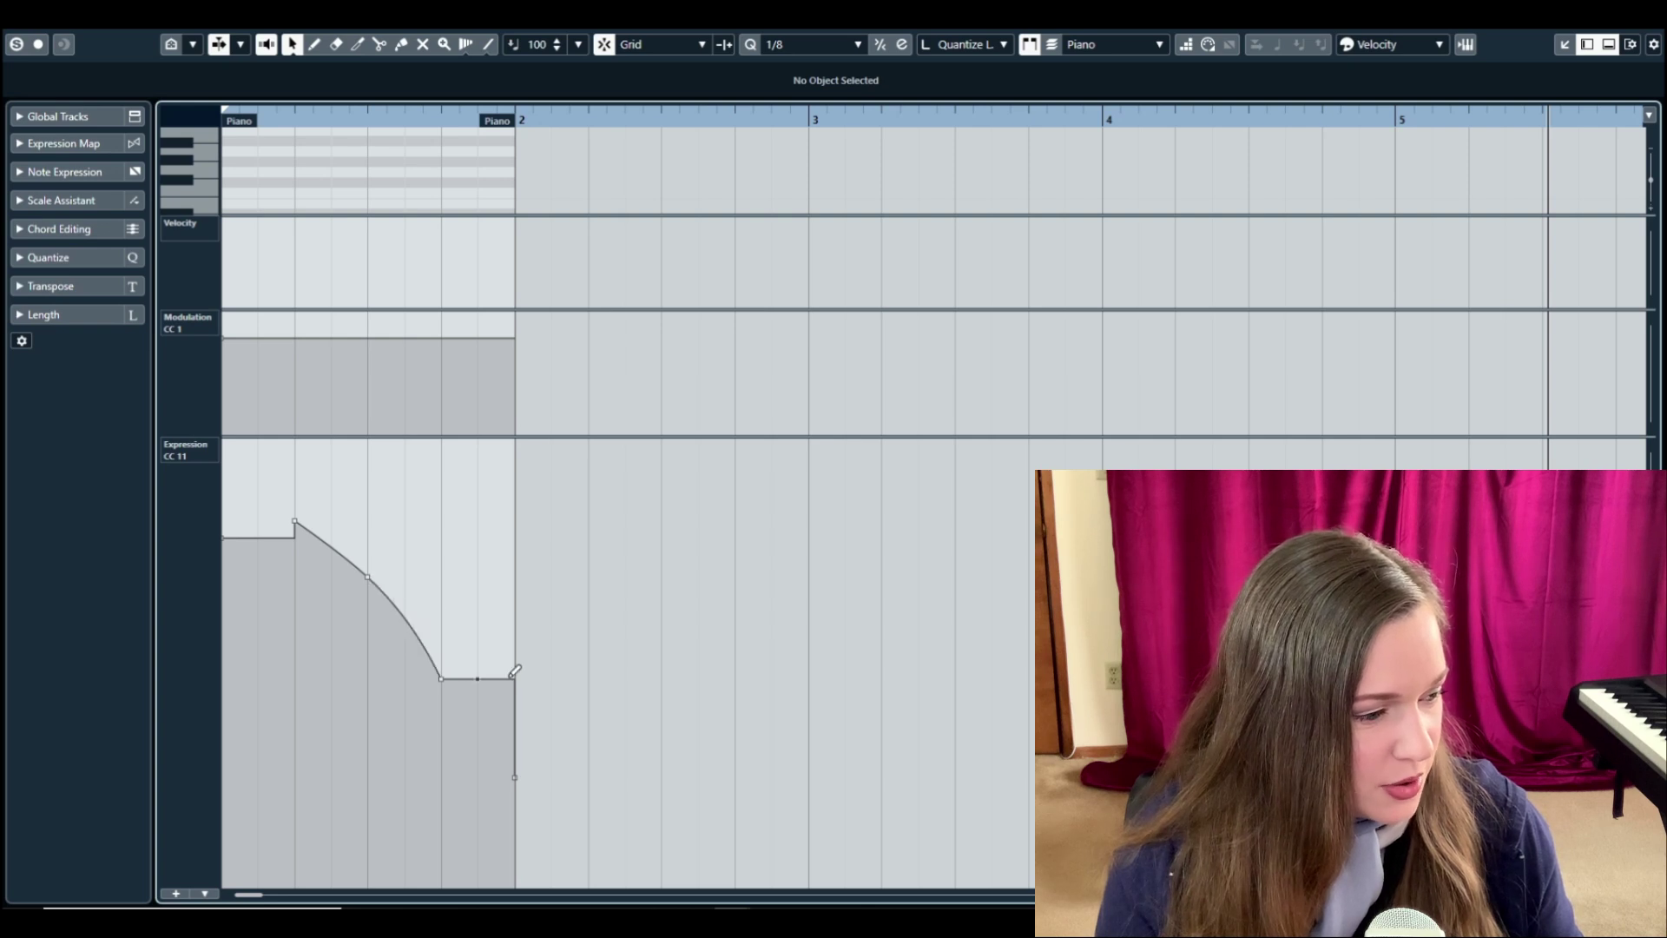
drag(480, 685, 472, 764)
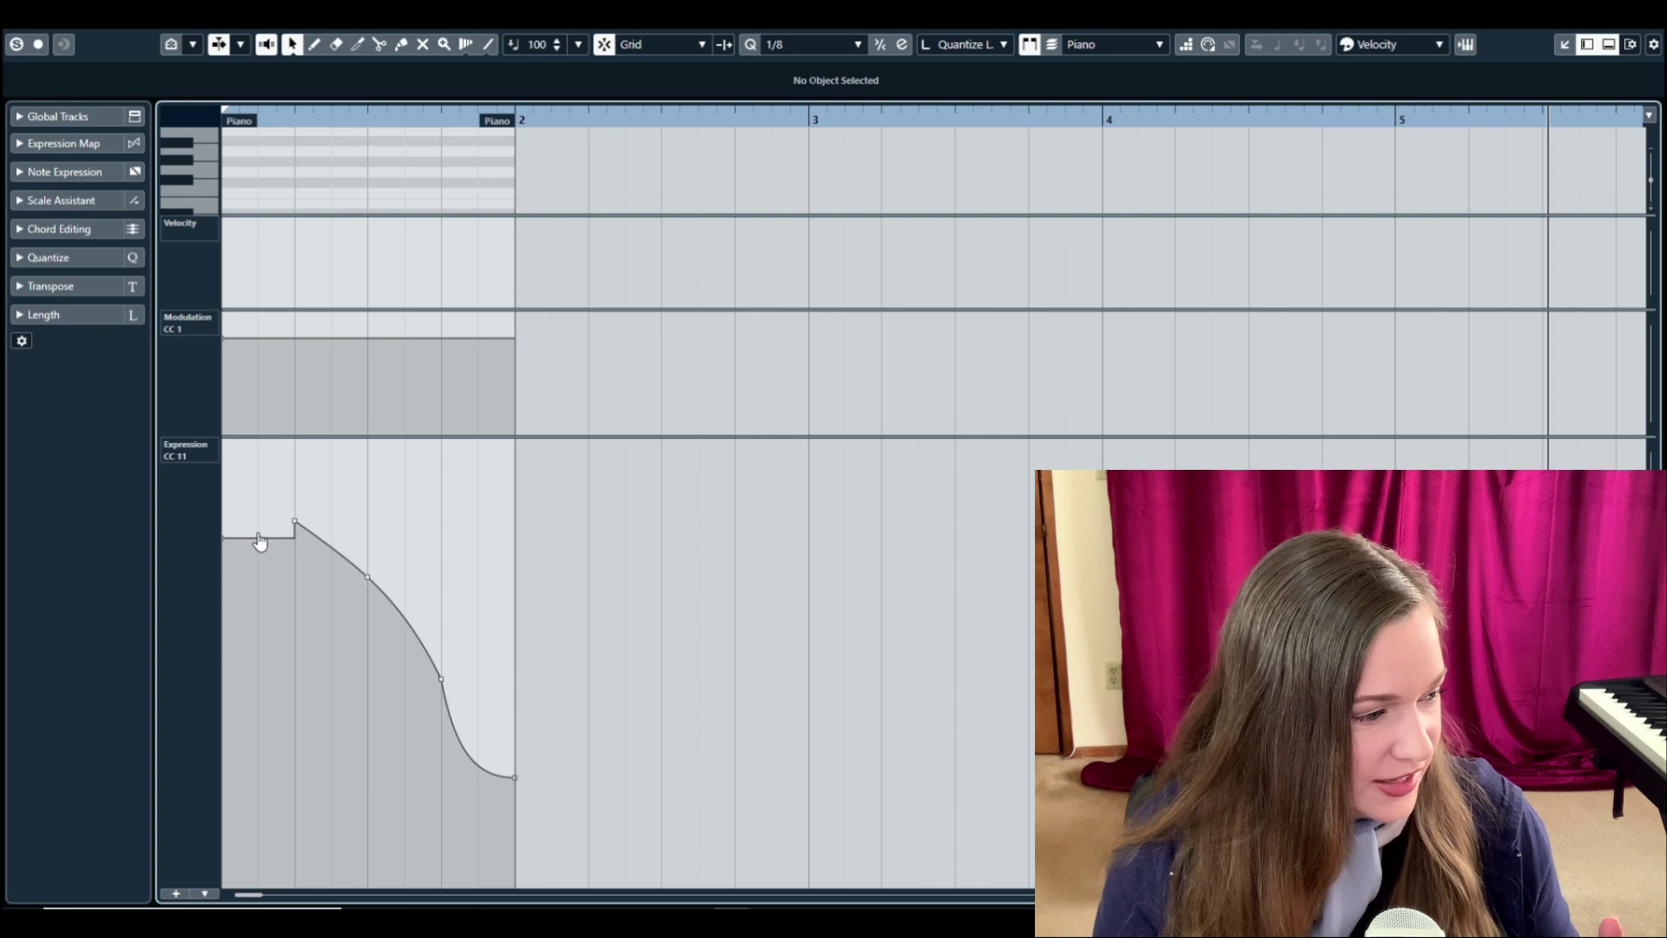
drag(261, 539, 258, 525)
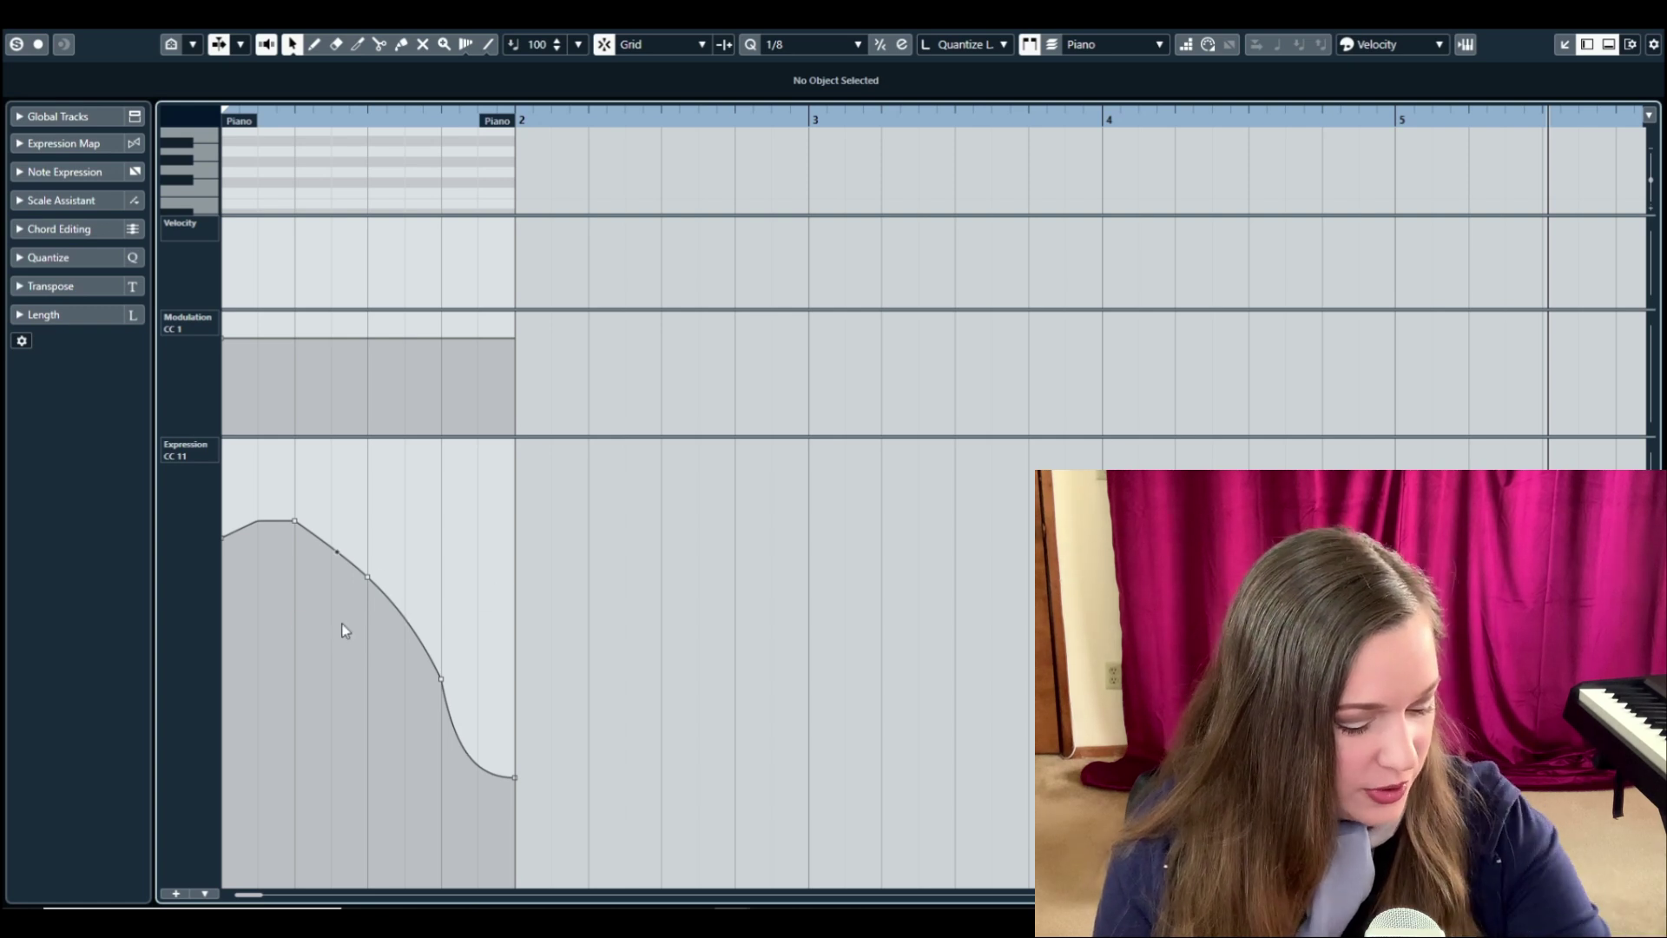
Step: Cycle repeatedly through the Line tool's variants over the Expression CC 11 lane
key(8)
key(8)
key(8)
key(8)
key(8)
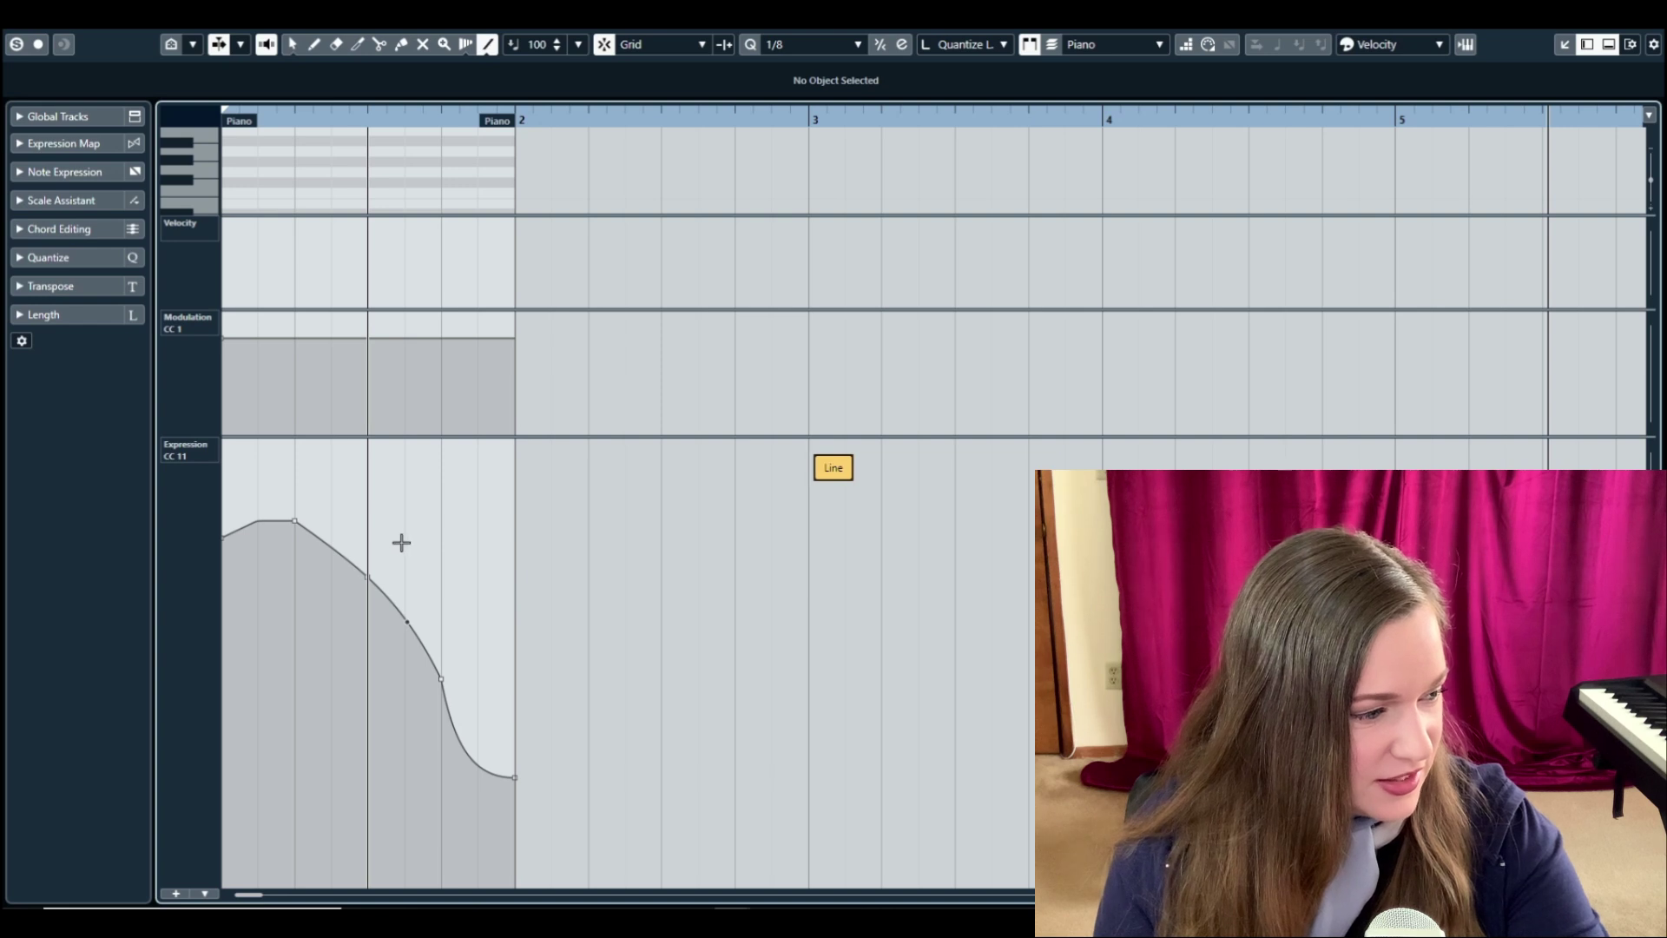
key(8)
key(8)
key(8)
key(8)
key(8)
key(8)
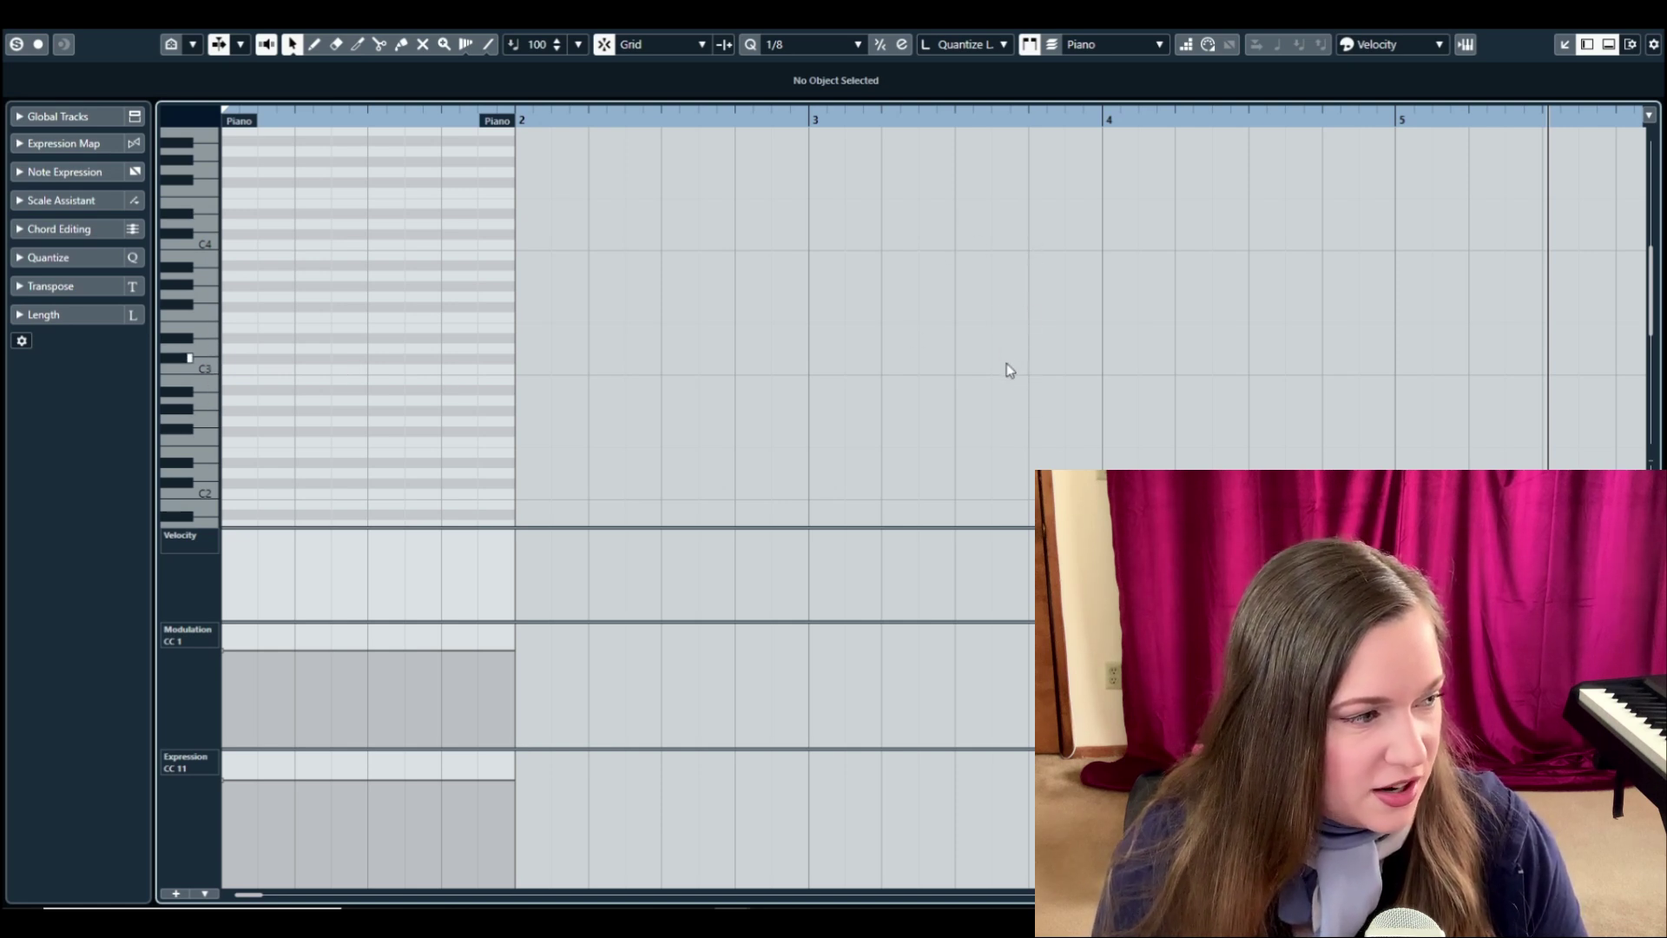
Step: Draw an F3 note from beat 3 to the end of bar 1 and delete it
key(8)
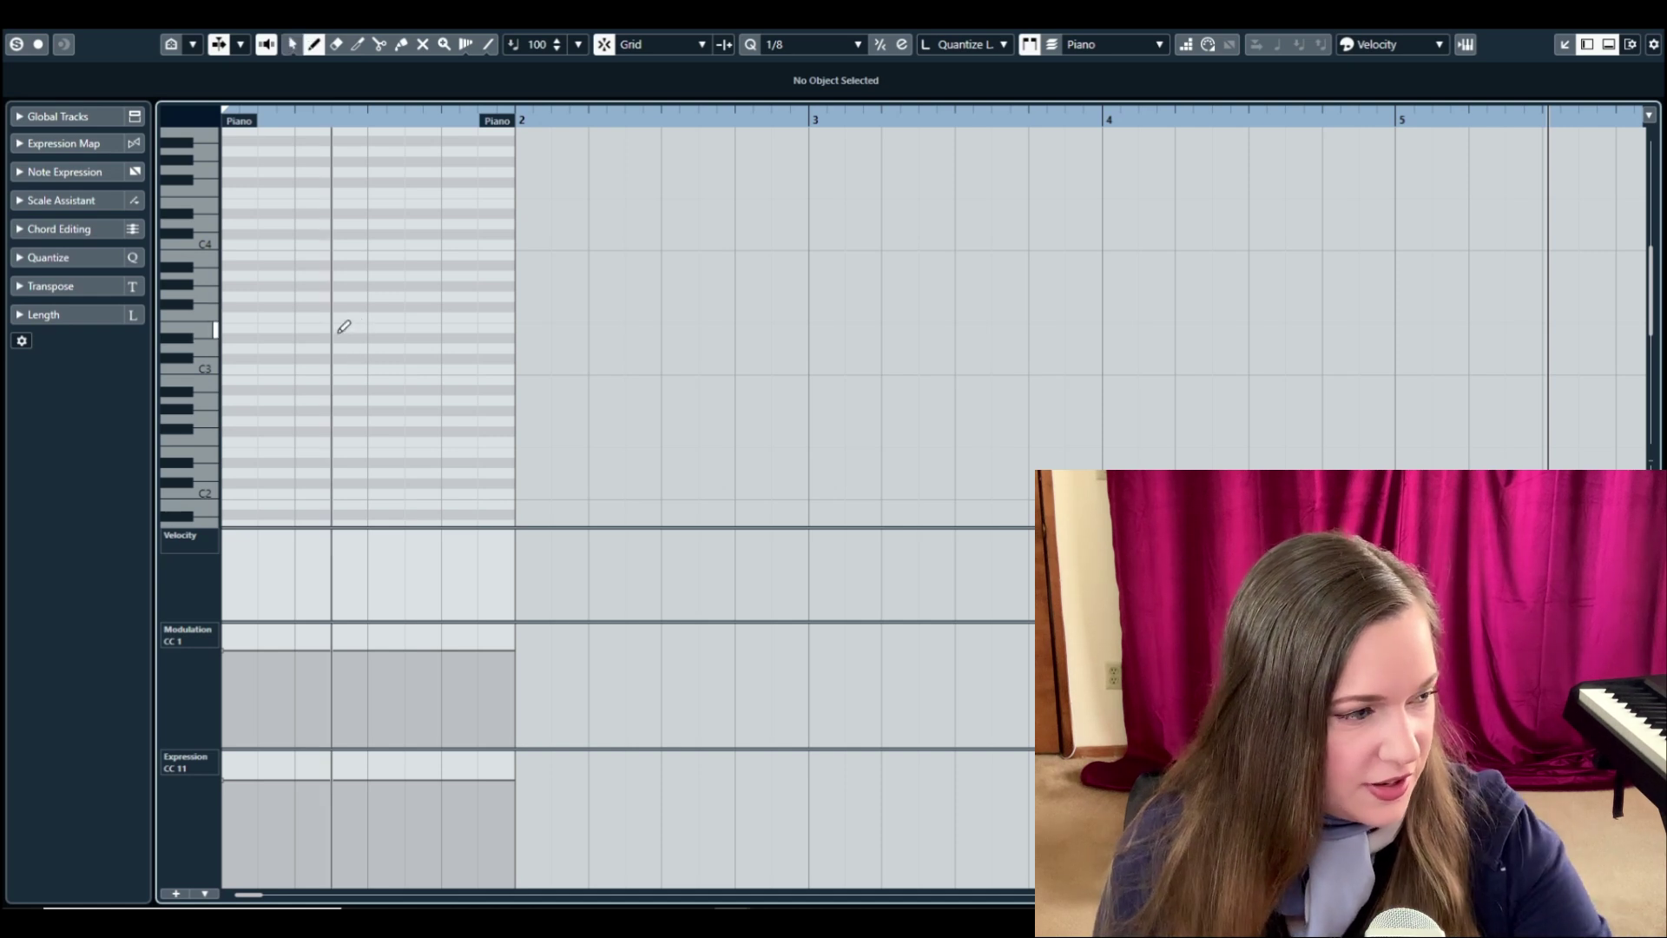
drag(373, 316, 495, 316)
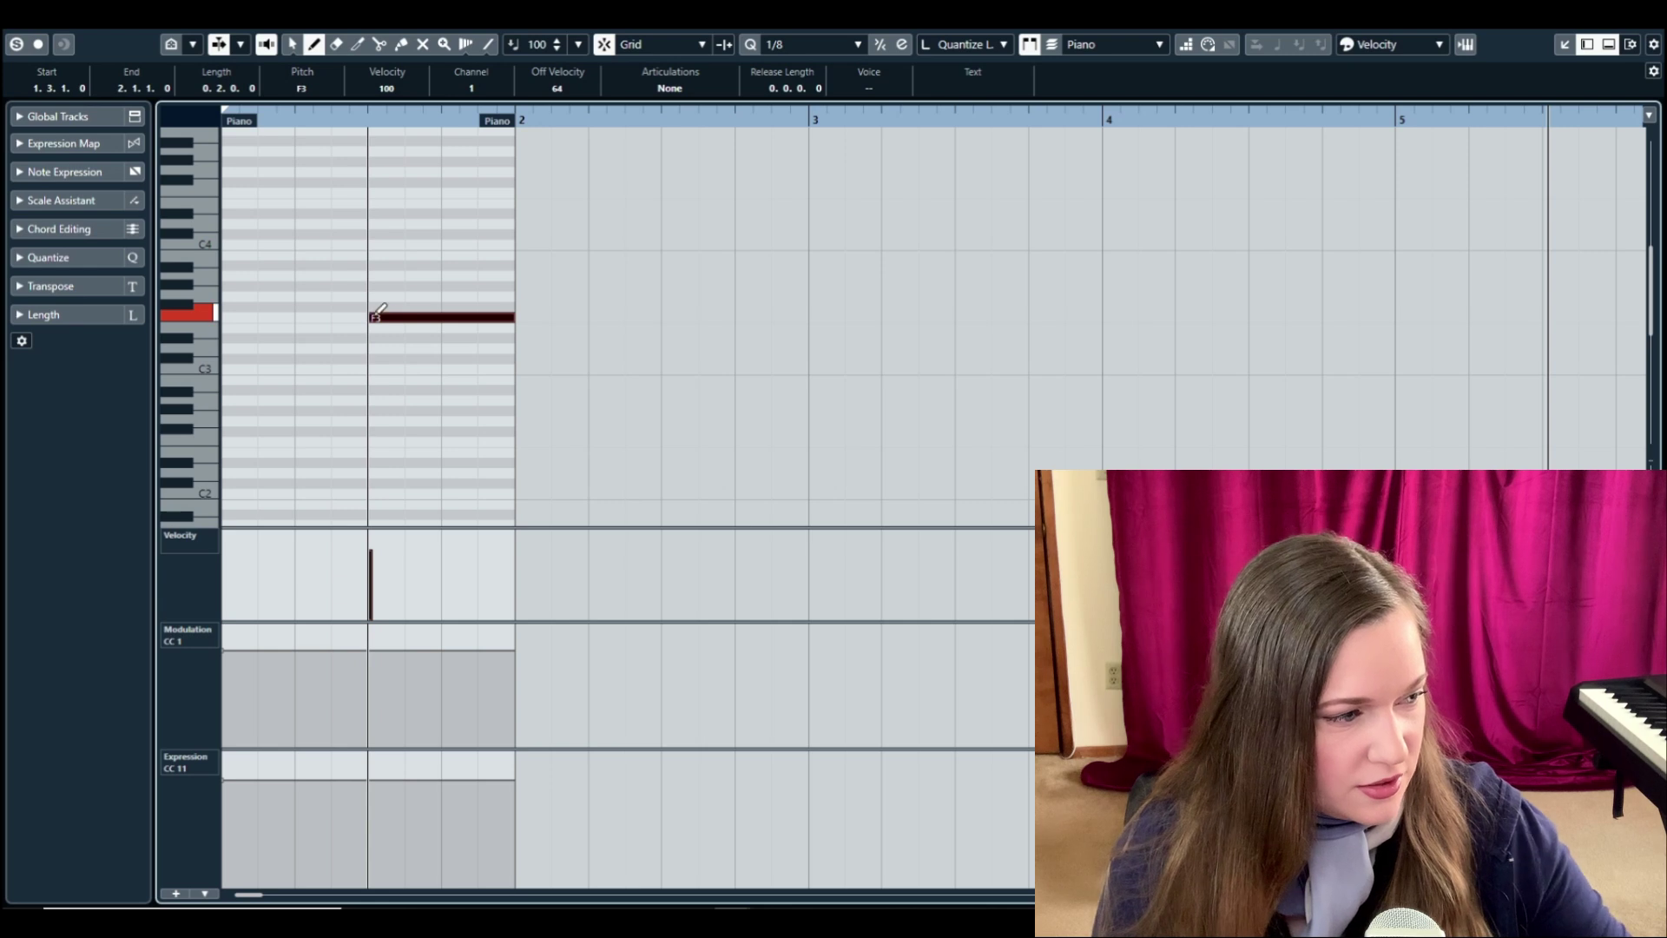
key(1)
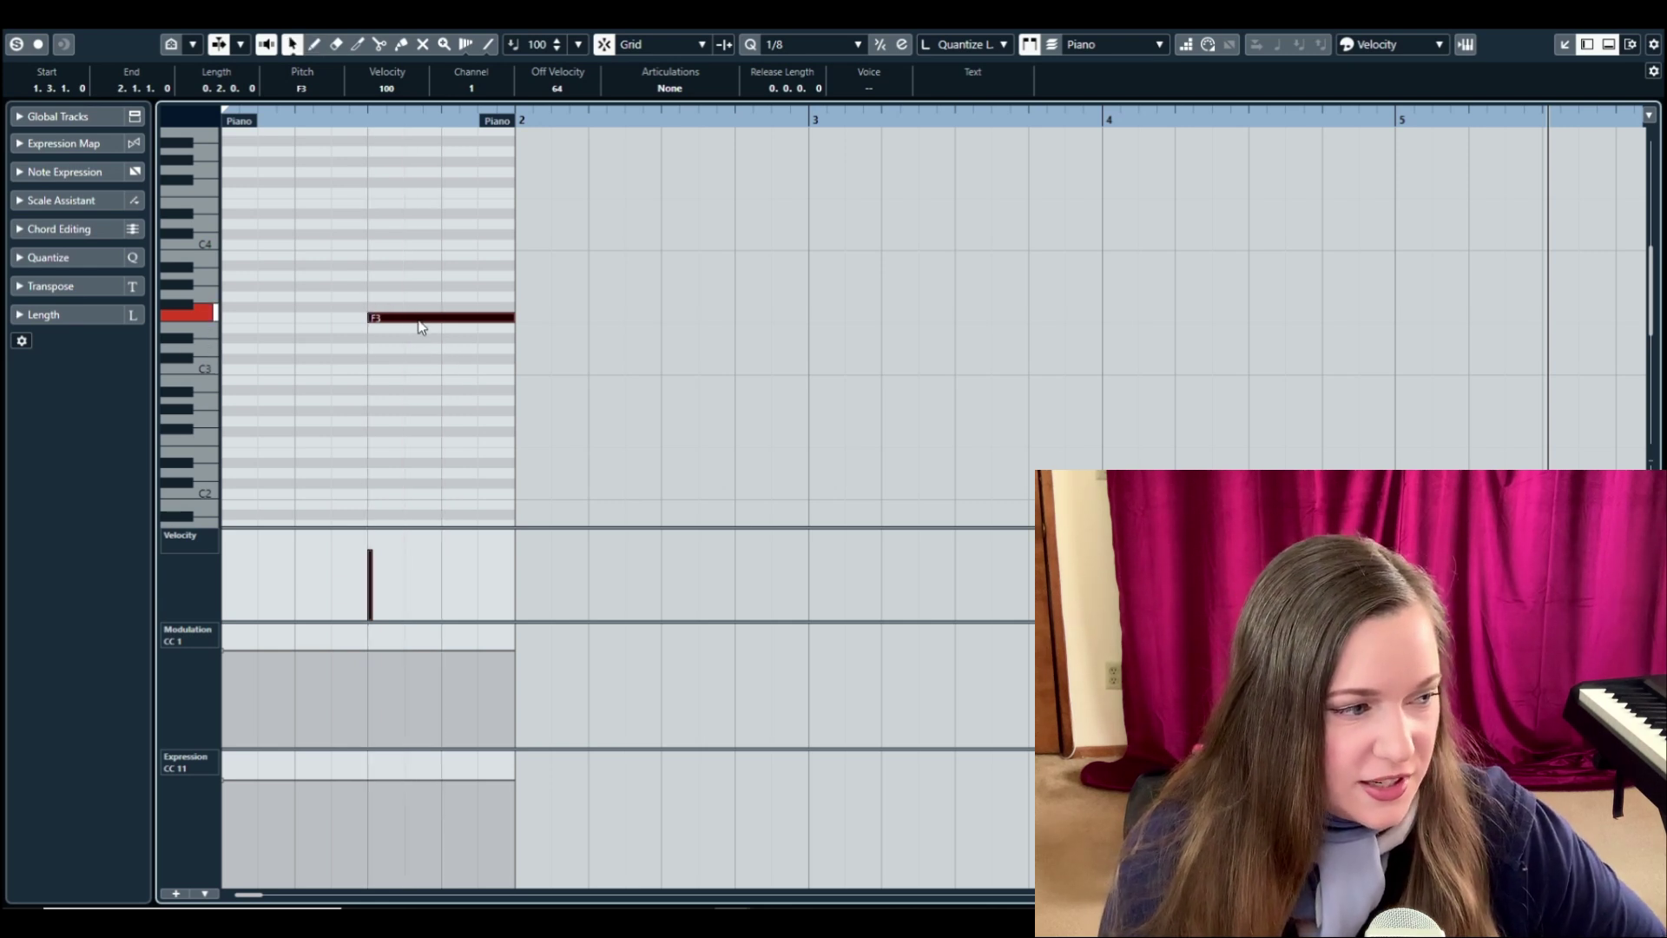
key(Delete)
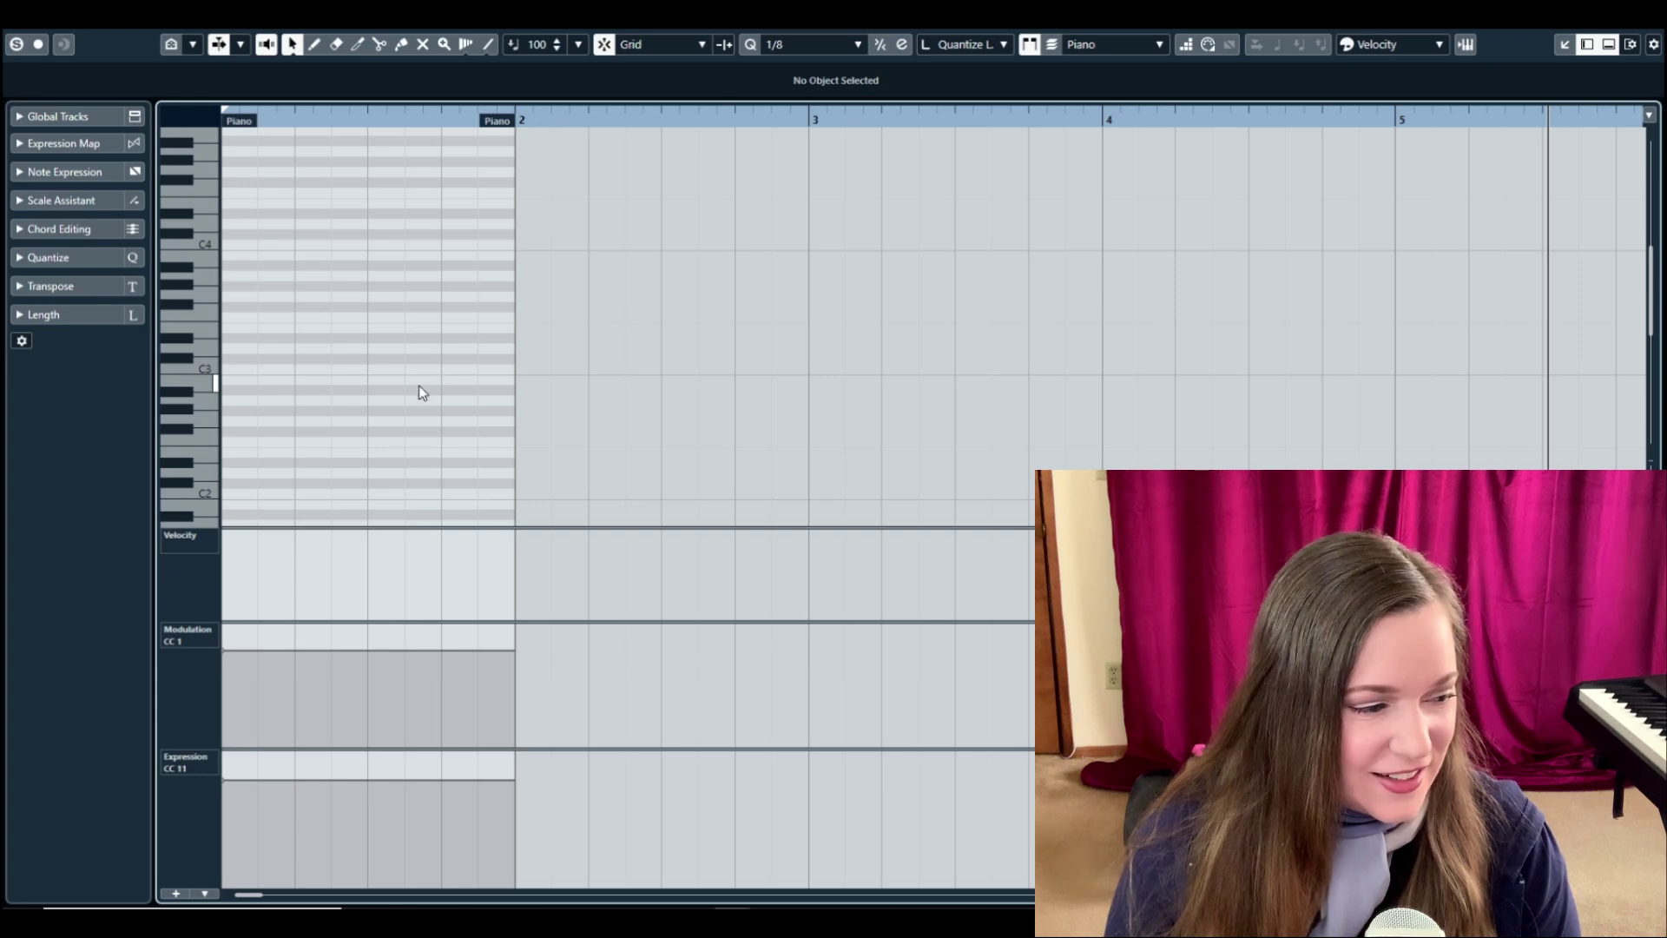
Step: Open the MixConsole and select the Piano channel
key(F3)
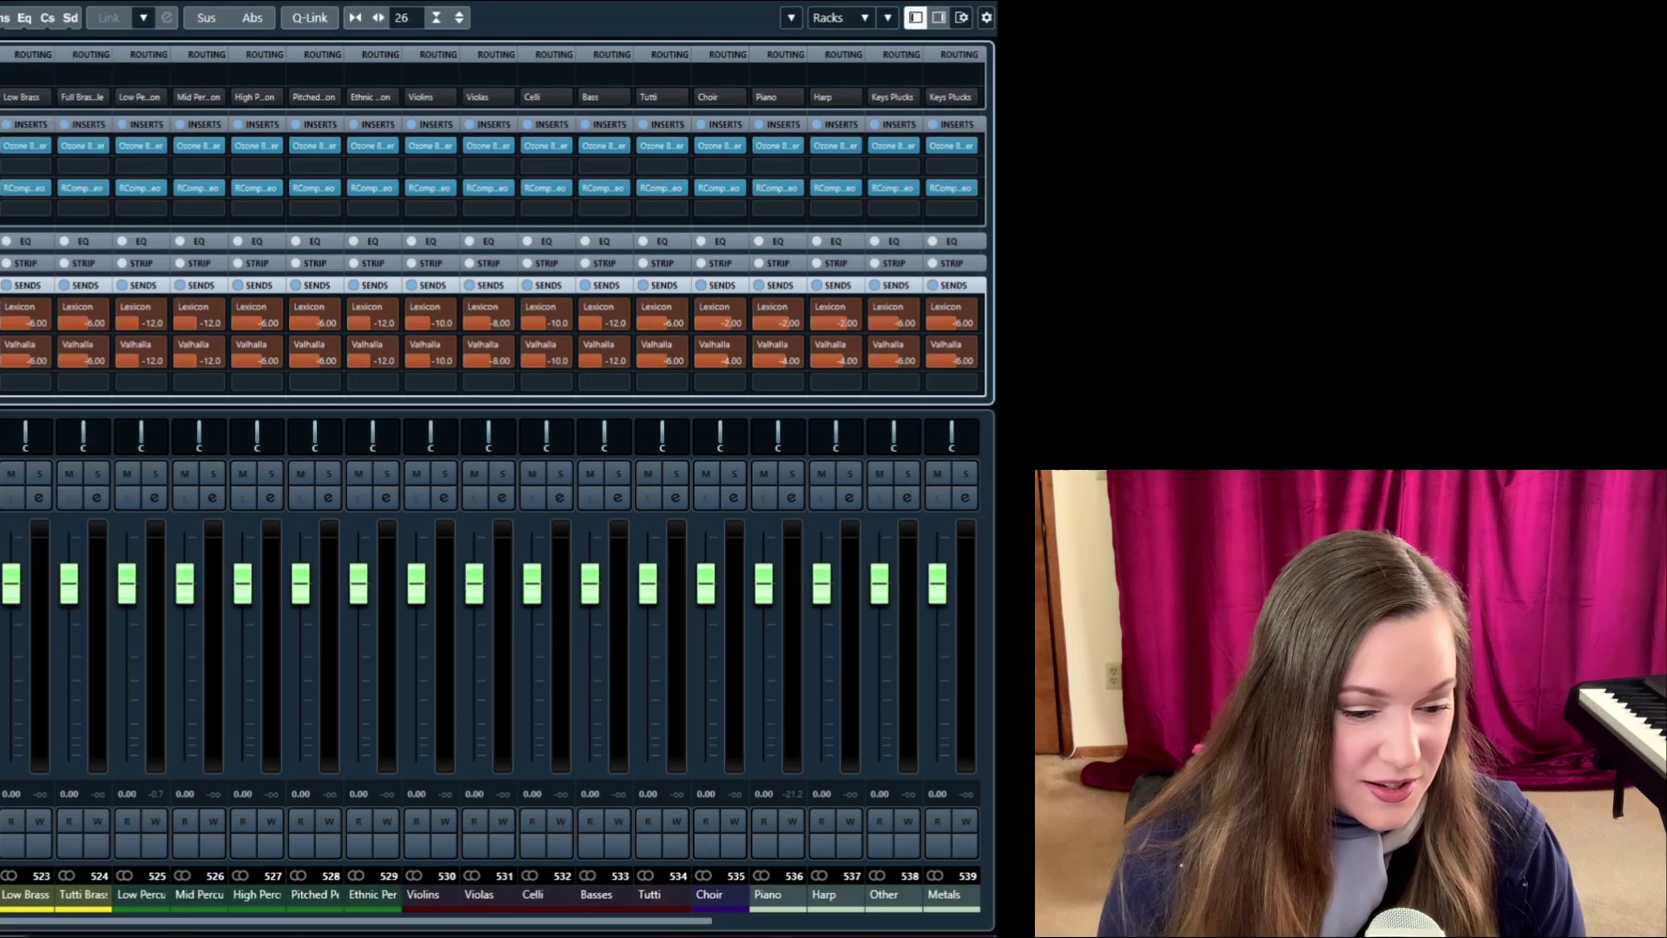
click(771, 908)
click(838, 905)
click(772, 903)
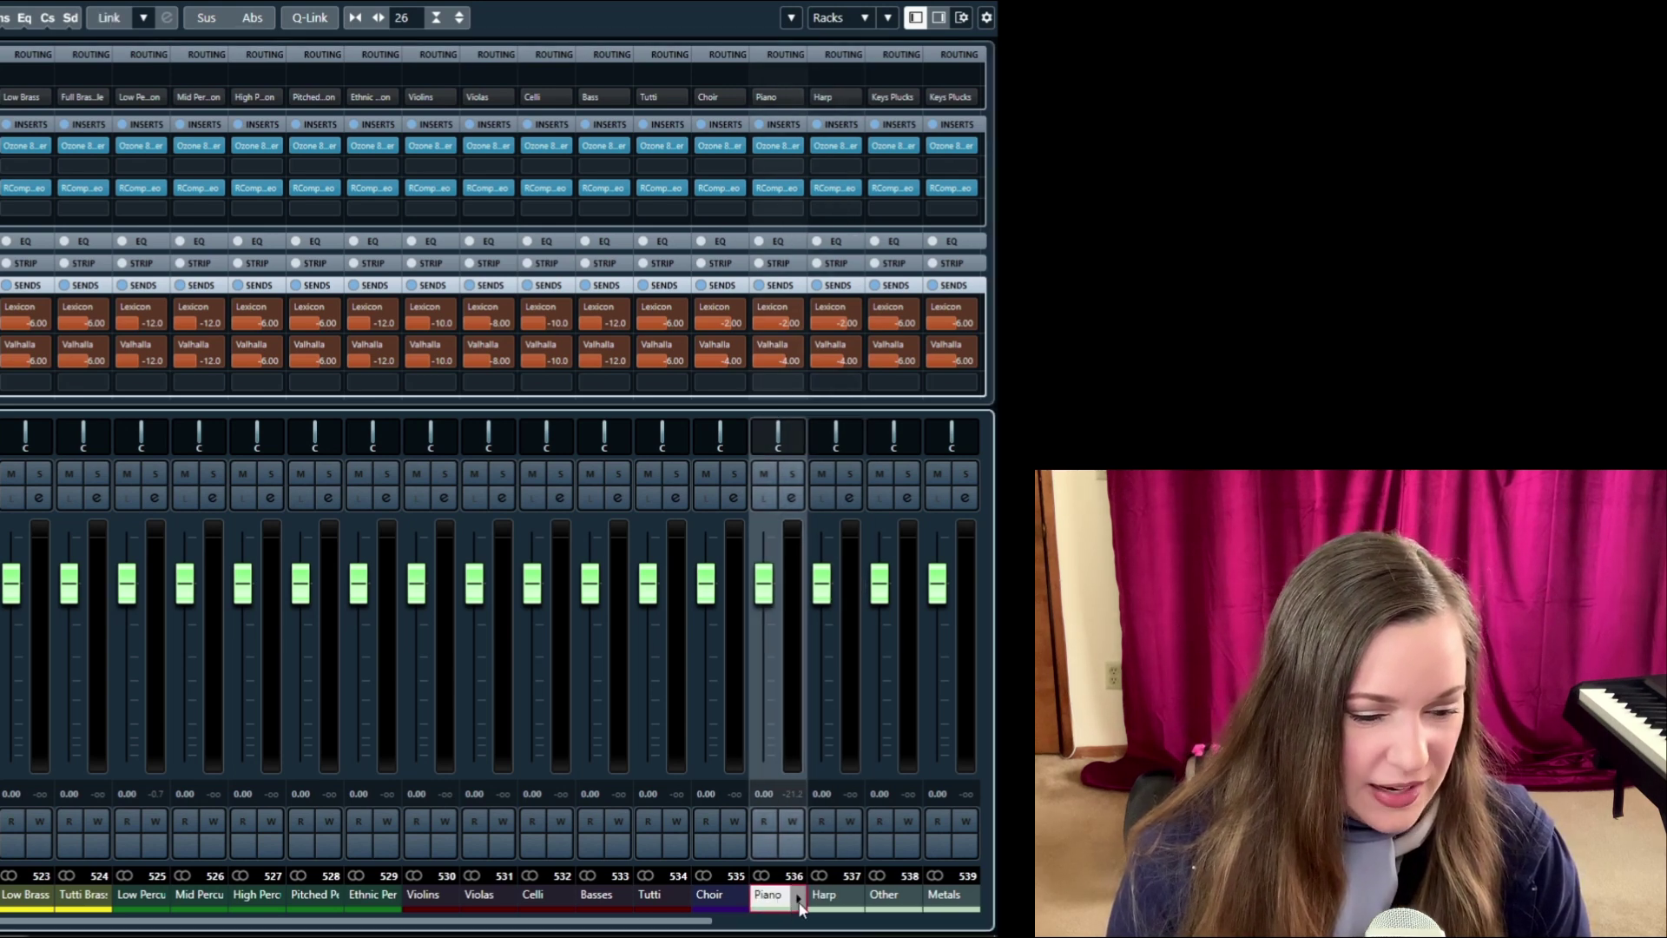
Step: Open the Colorize palette for the Piano channel and try grey before choosing black as its color
click(799, 897)
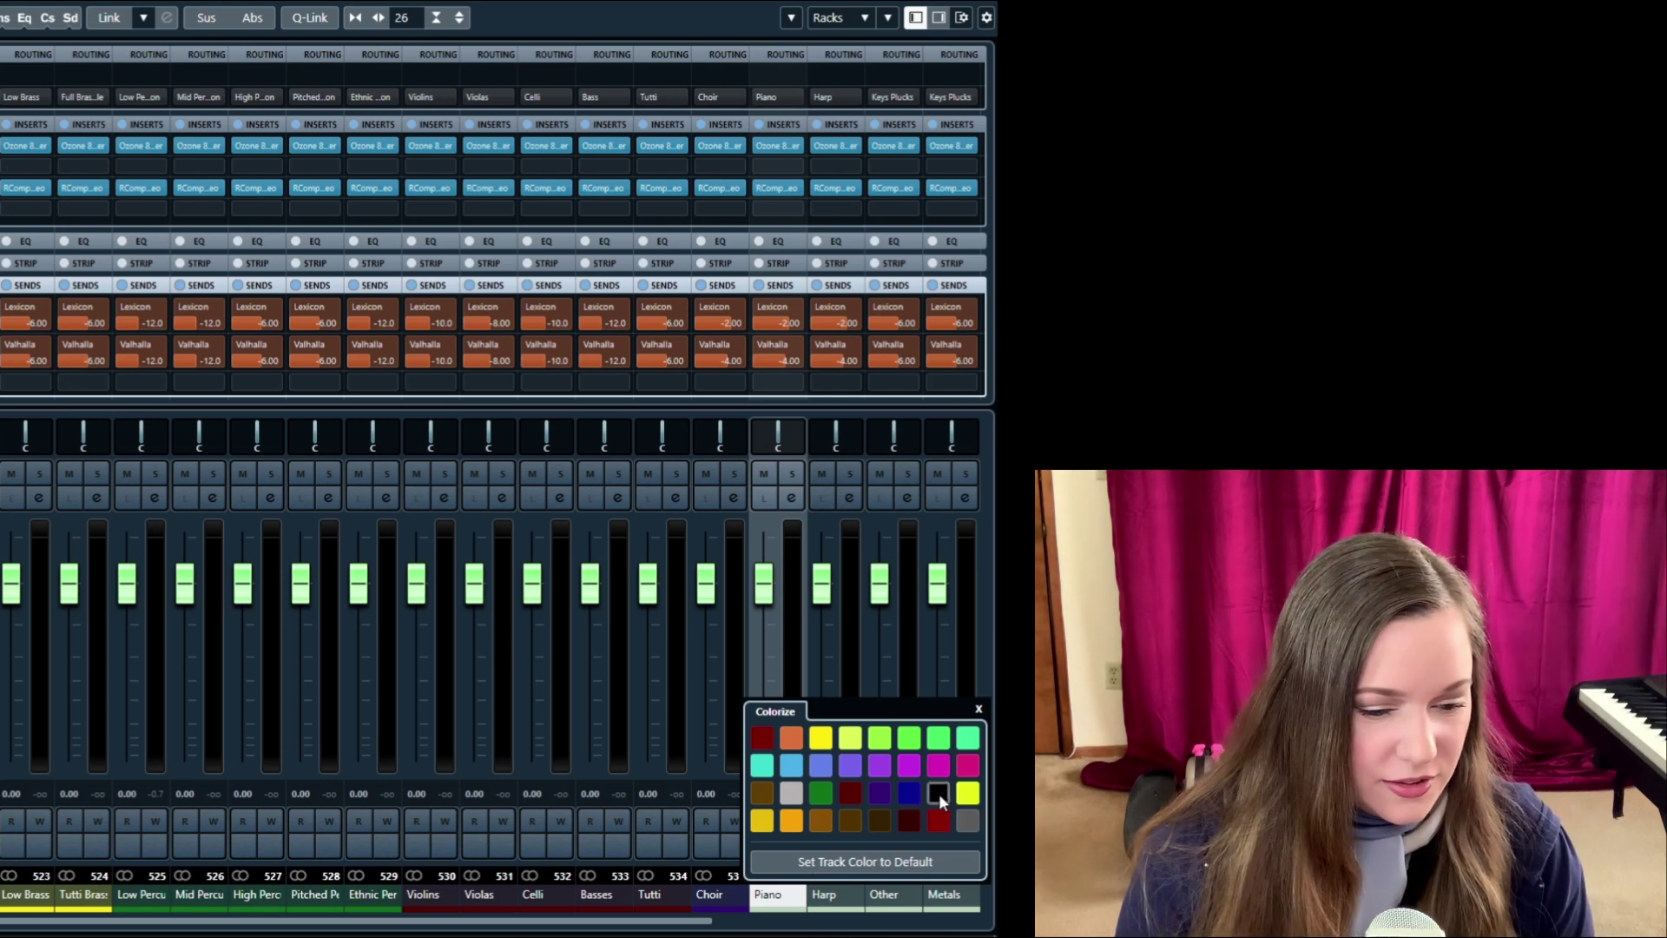
click(794, 793)
click(936, 793)
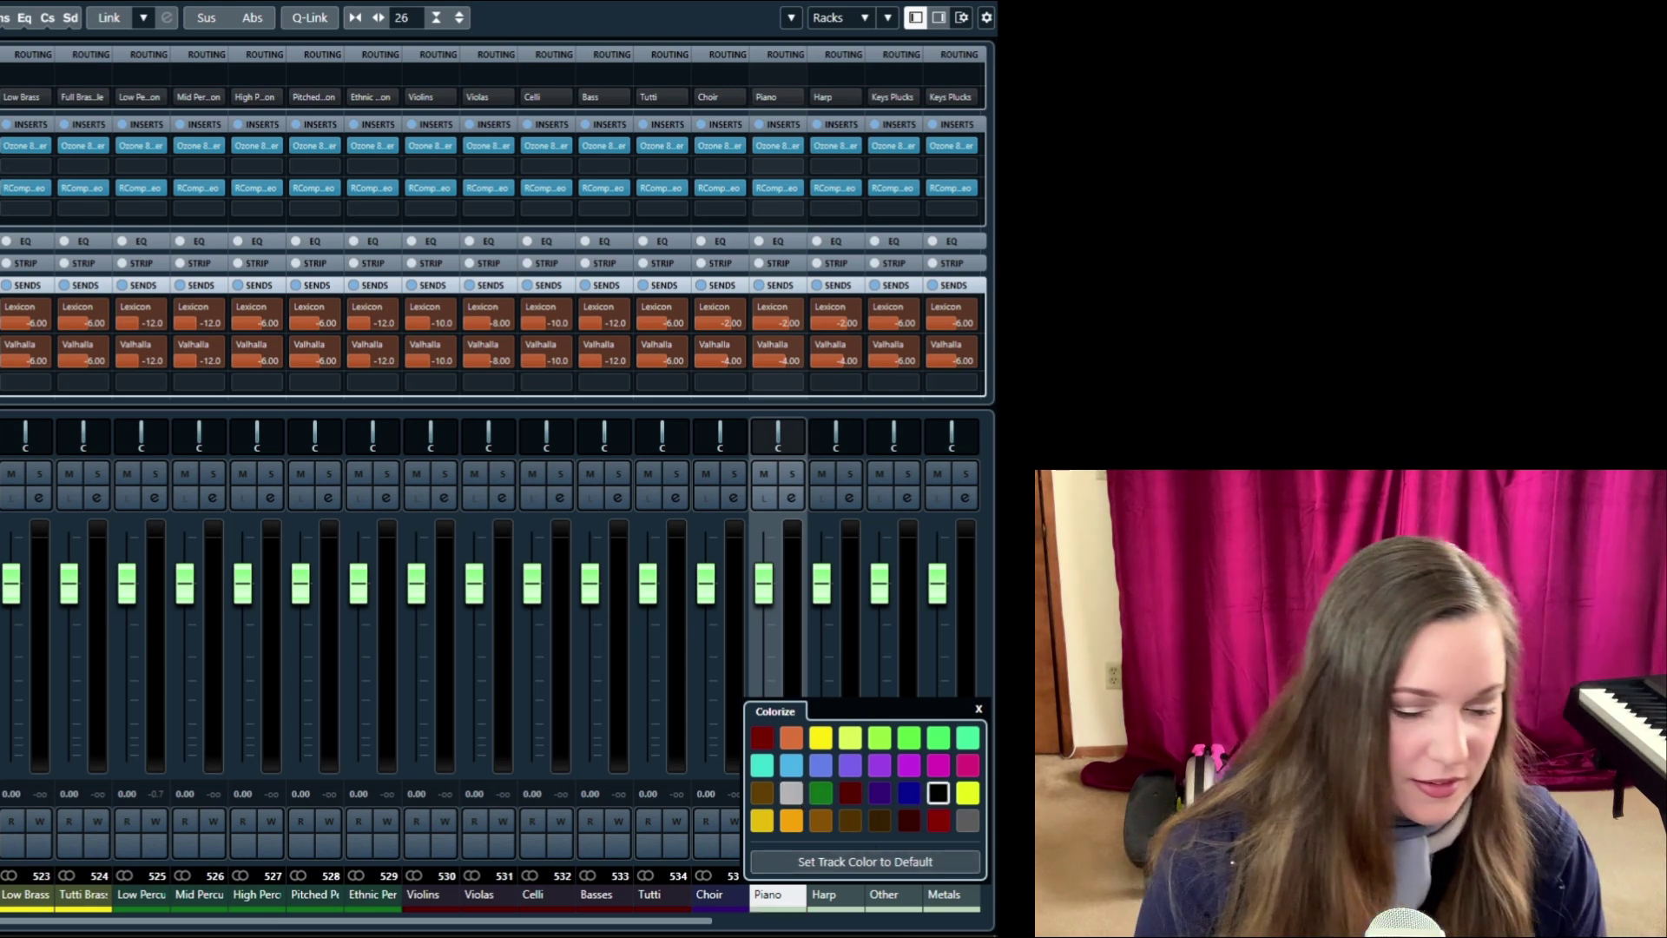
click(763, 902)
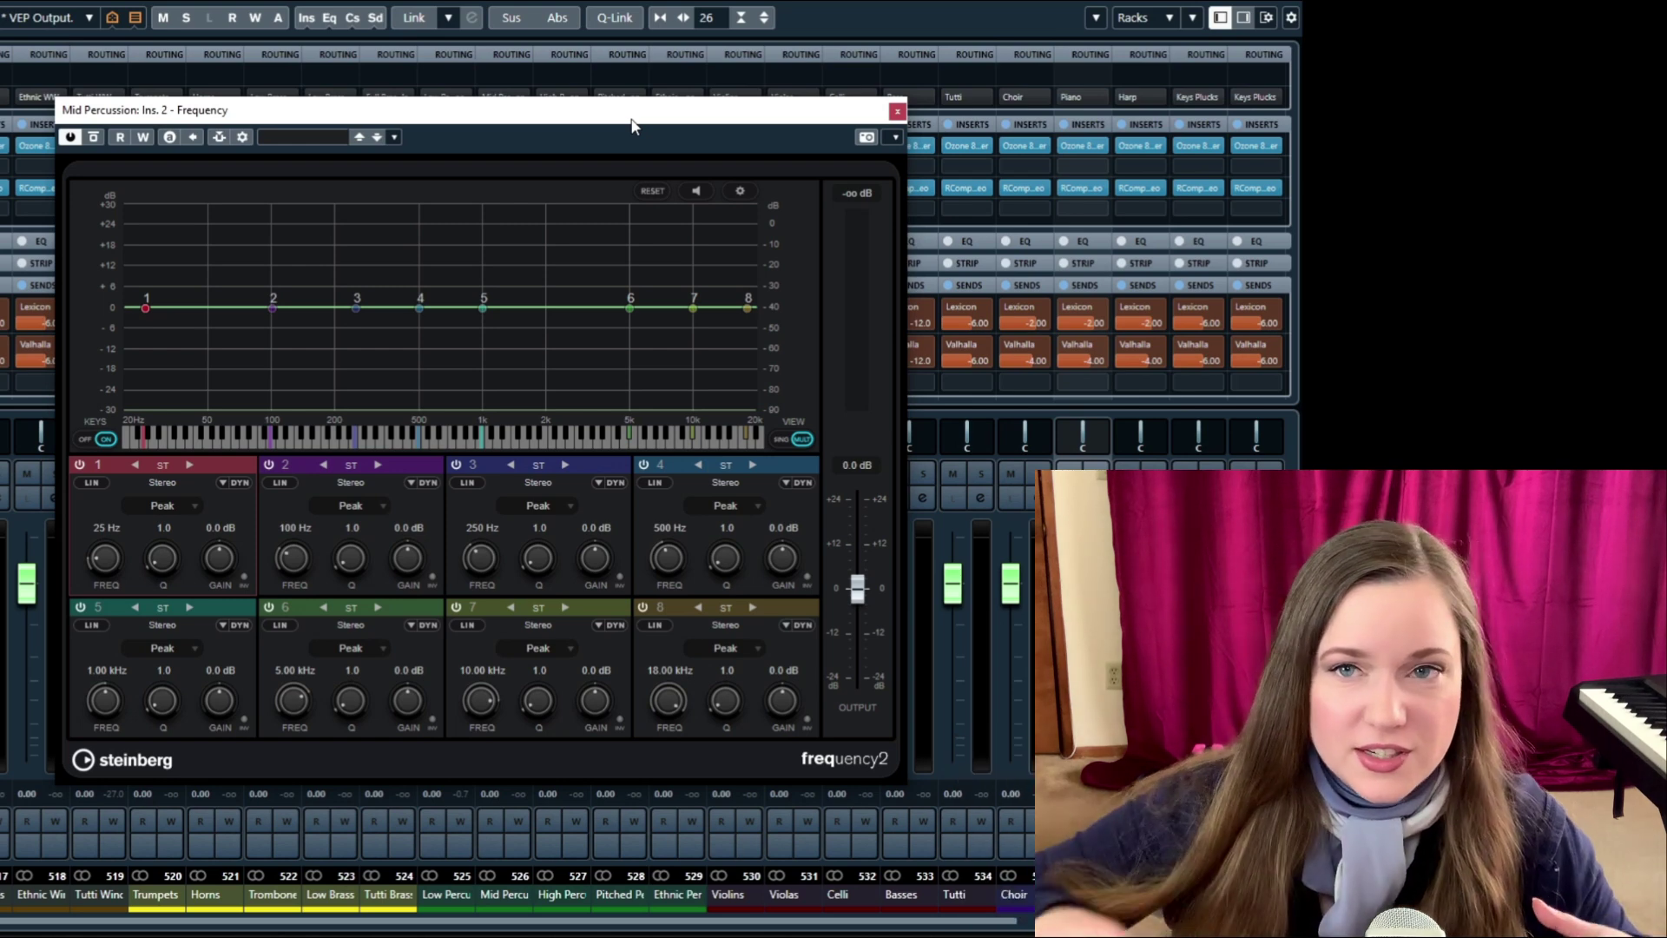
click(883, 12)
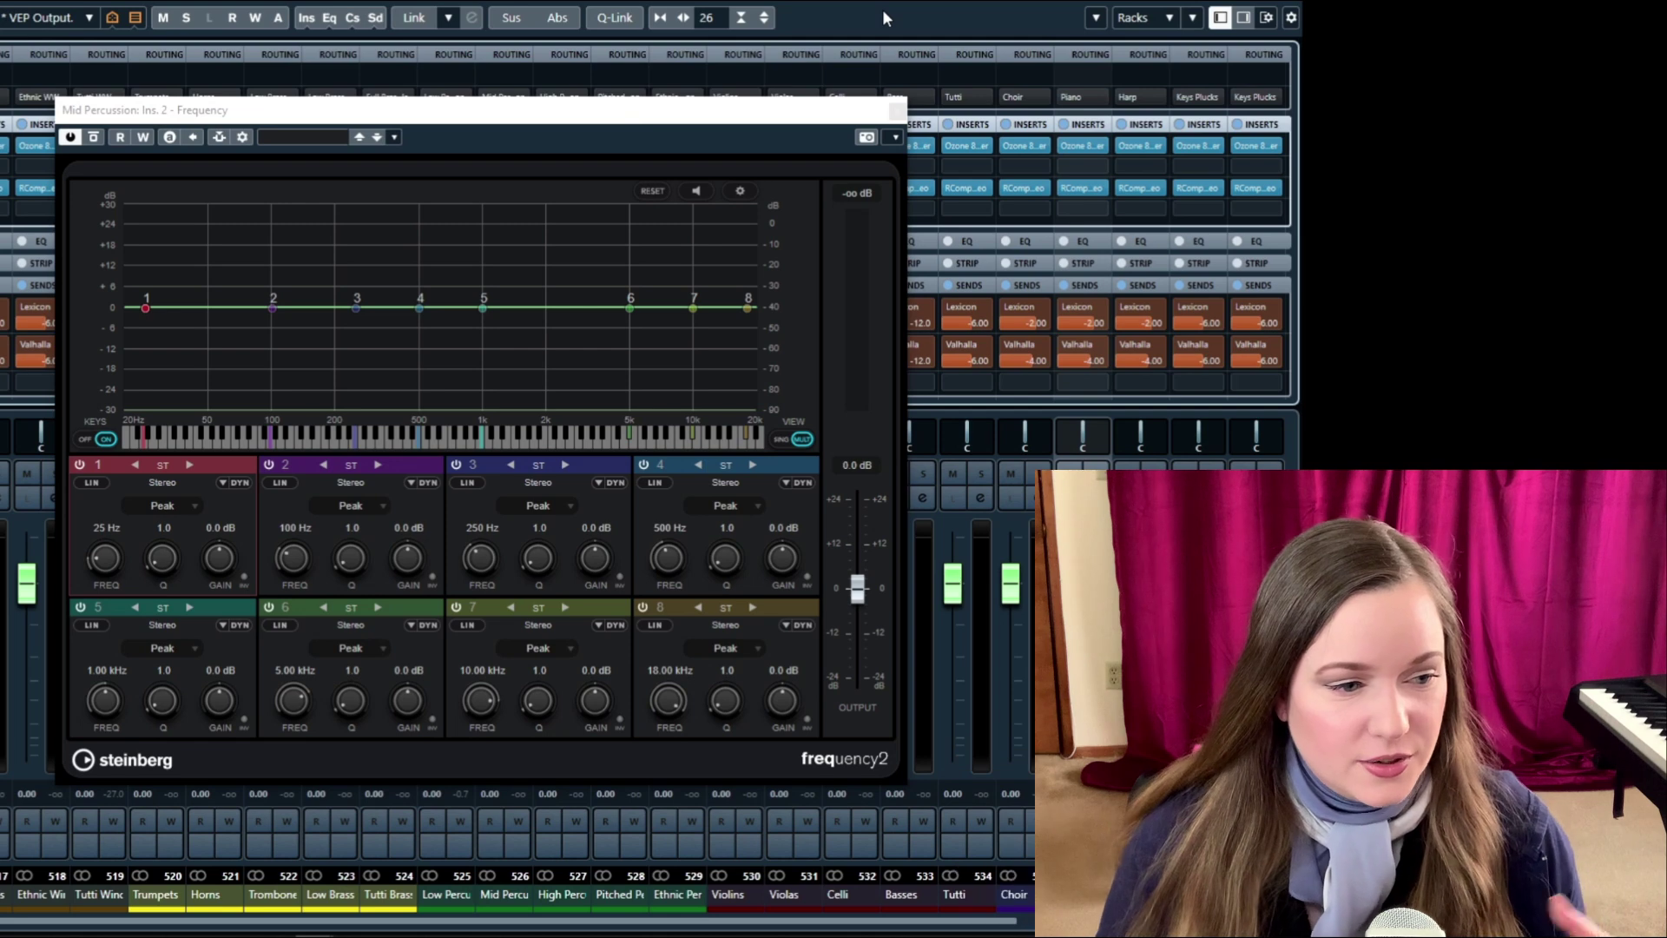